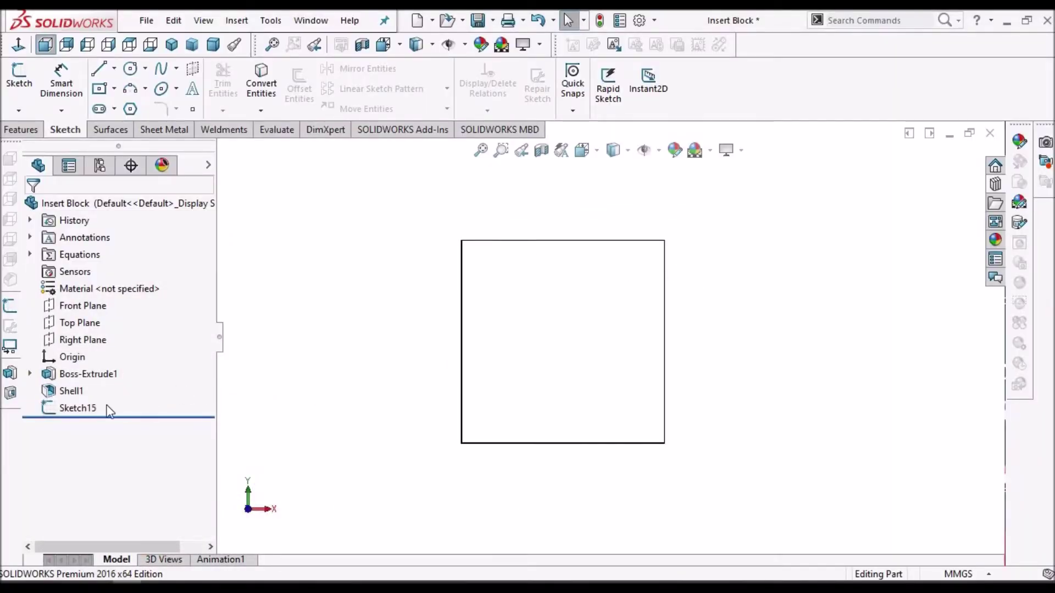
- Open Sketch15 for editing and add all its arcs as the entities of a new block
click(83, 408)
click(90, 361)
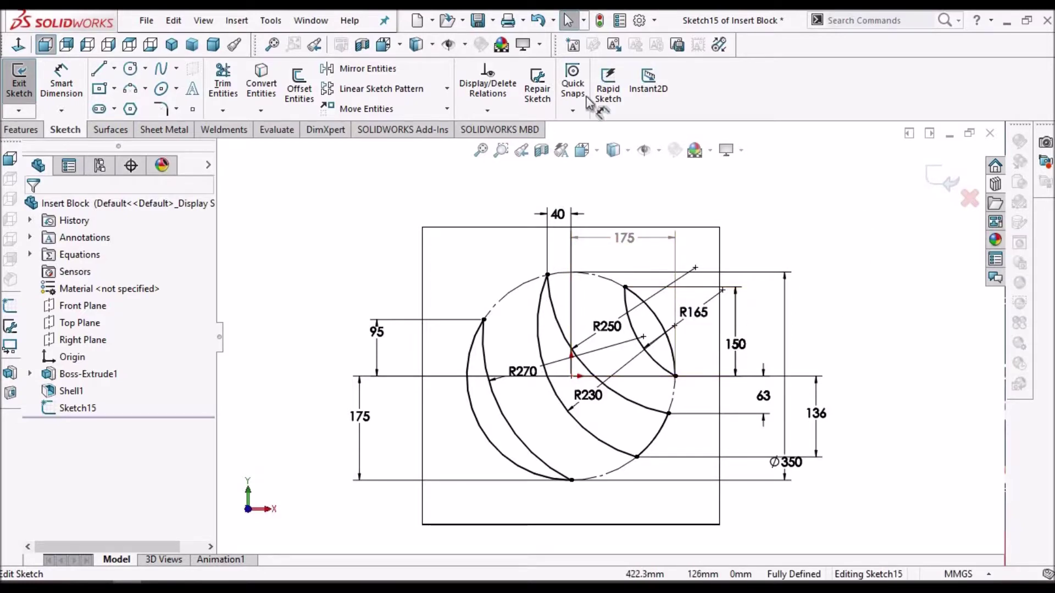
click(572, 46)
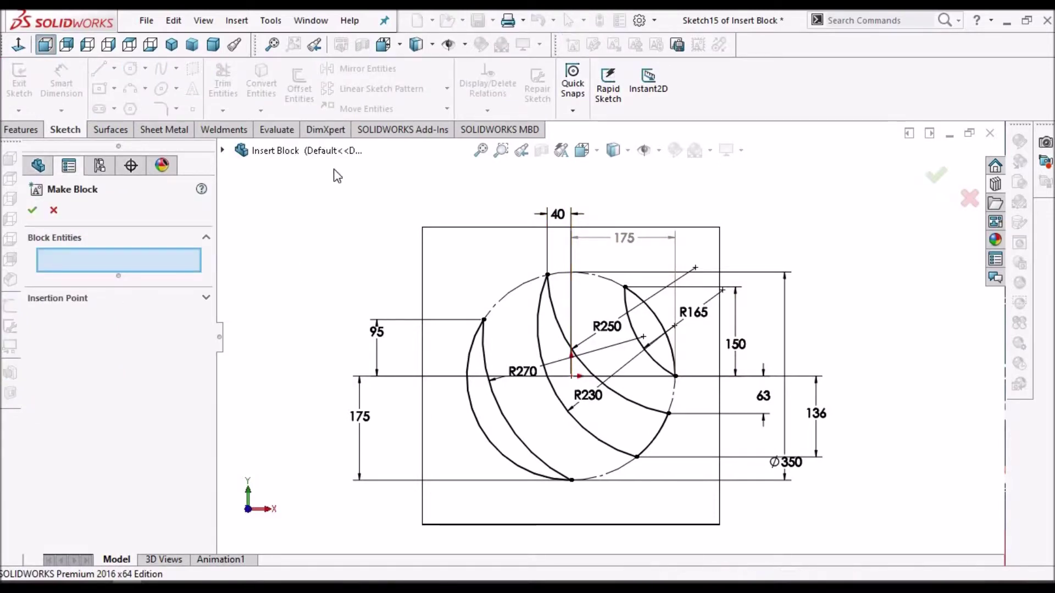
mouse_move(334, 184)
mouse_down()
mouse_move(633, 300)
mouse_move(860, 511)
mouse_move(873, 549)
mouse_up()
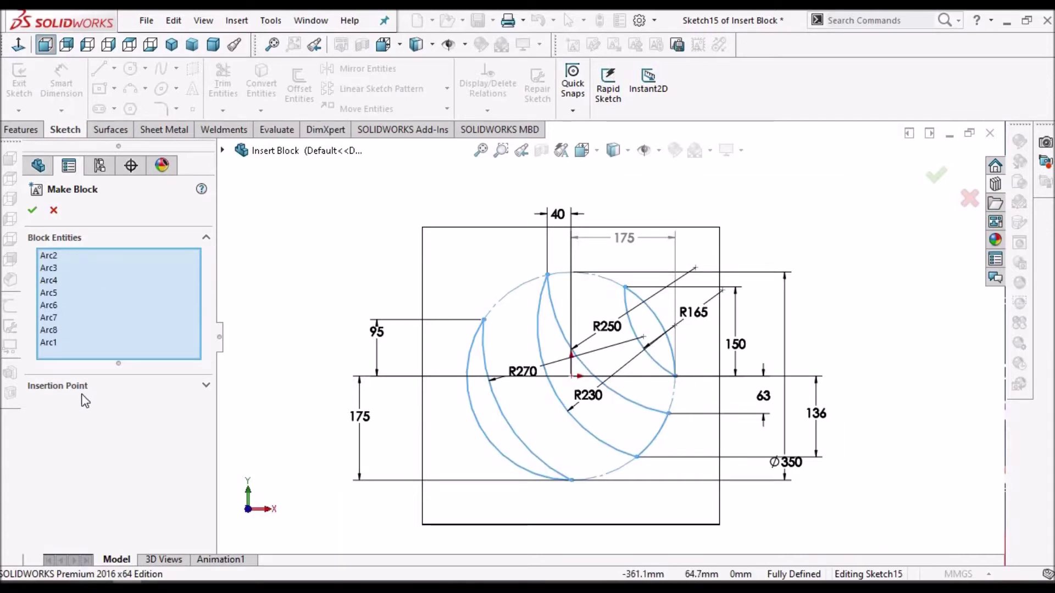
- Create the block with its insertion point at the lowest point of the 350 mm construction circle, and close the sketch
click(82, 391)
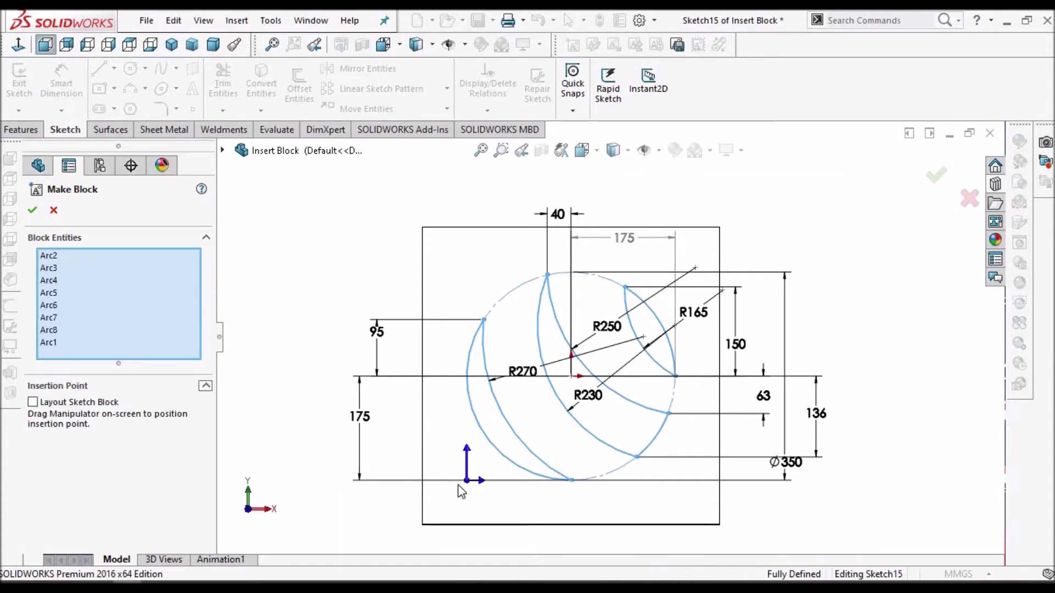
drag(465, 484, 571, 480)
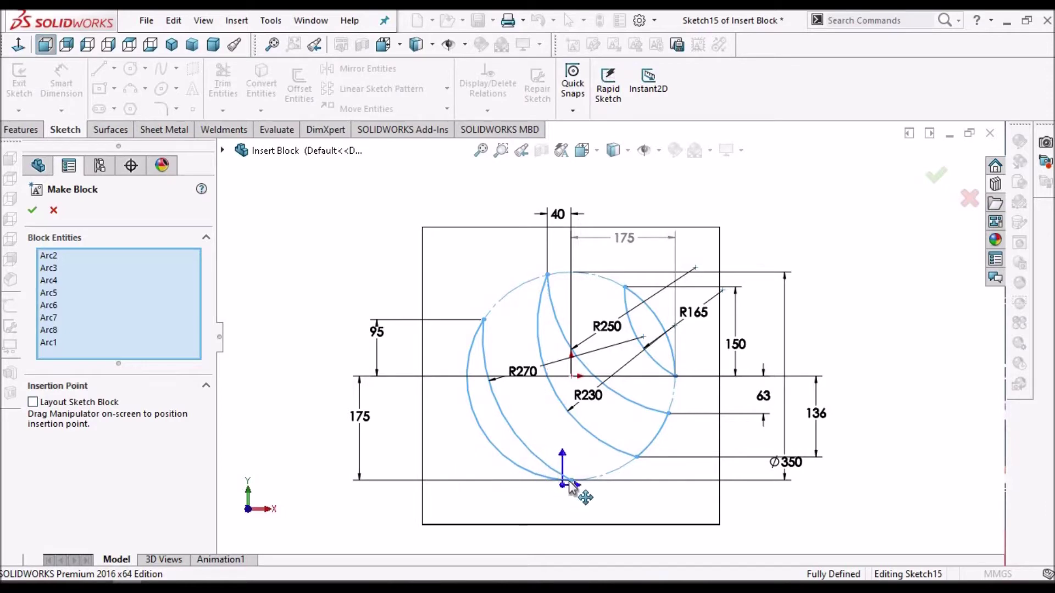
click(32, 210)
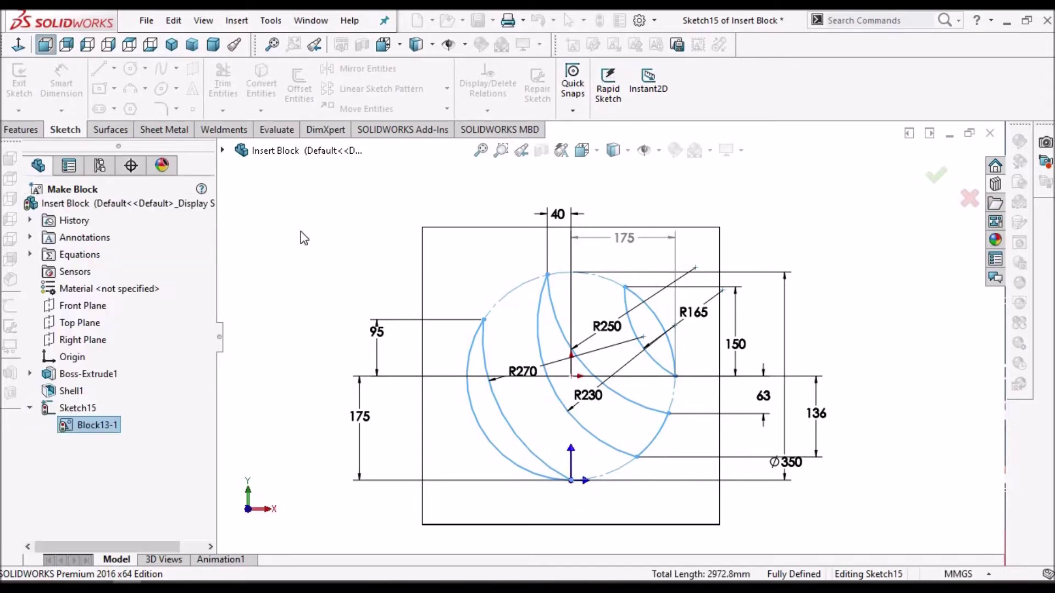
key(f)
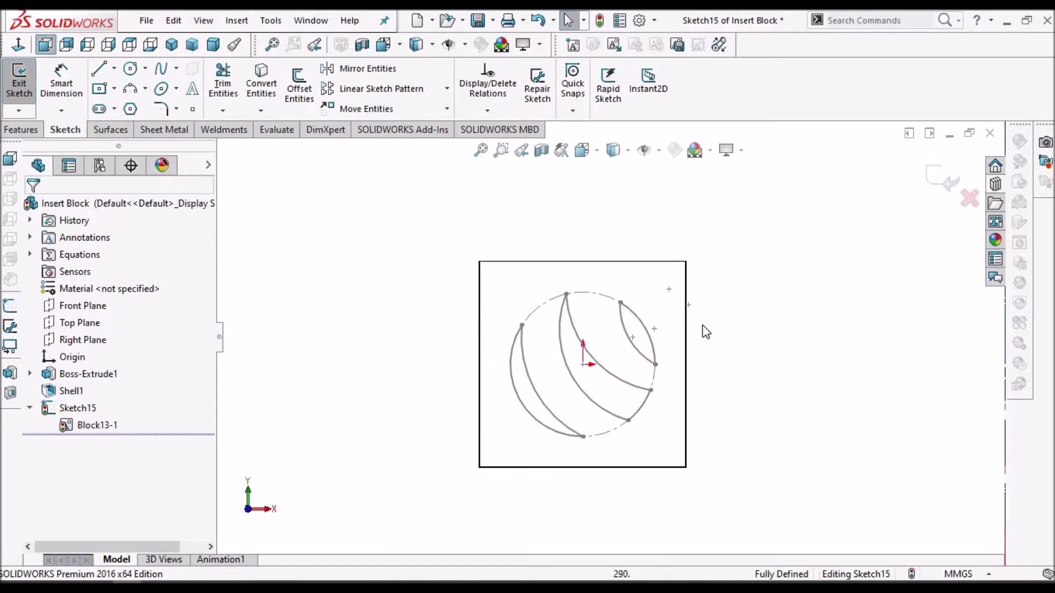
click(943, 177)
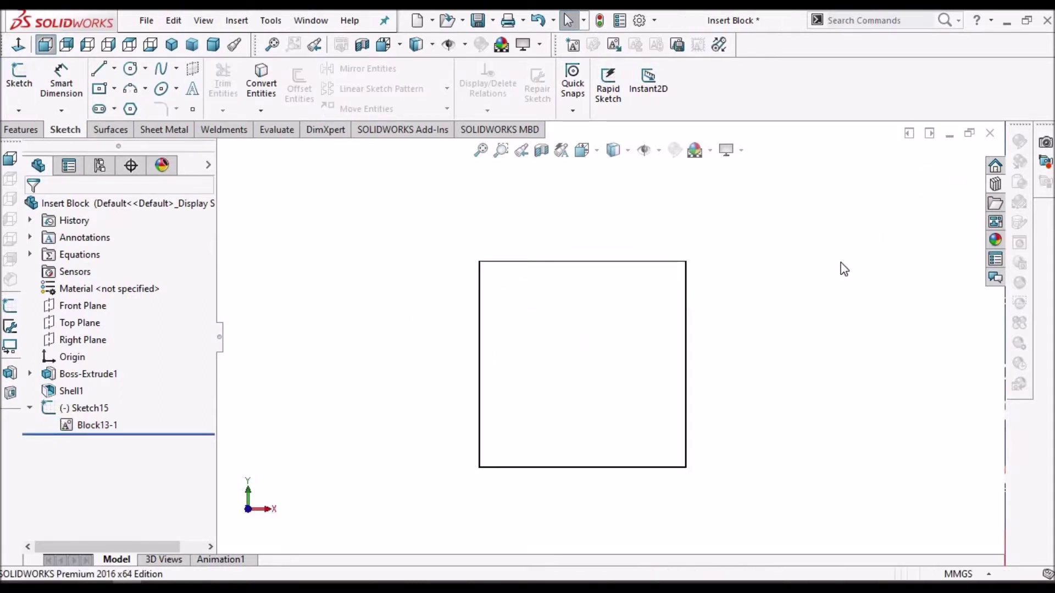
- Change the part's display style to shaded with edges
mouse_move(847, 271)
middle_down()
mouse_move(799, 256)
mouse_move(730, 266)
mouse_move(647, 334)
middle_up()
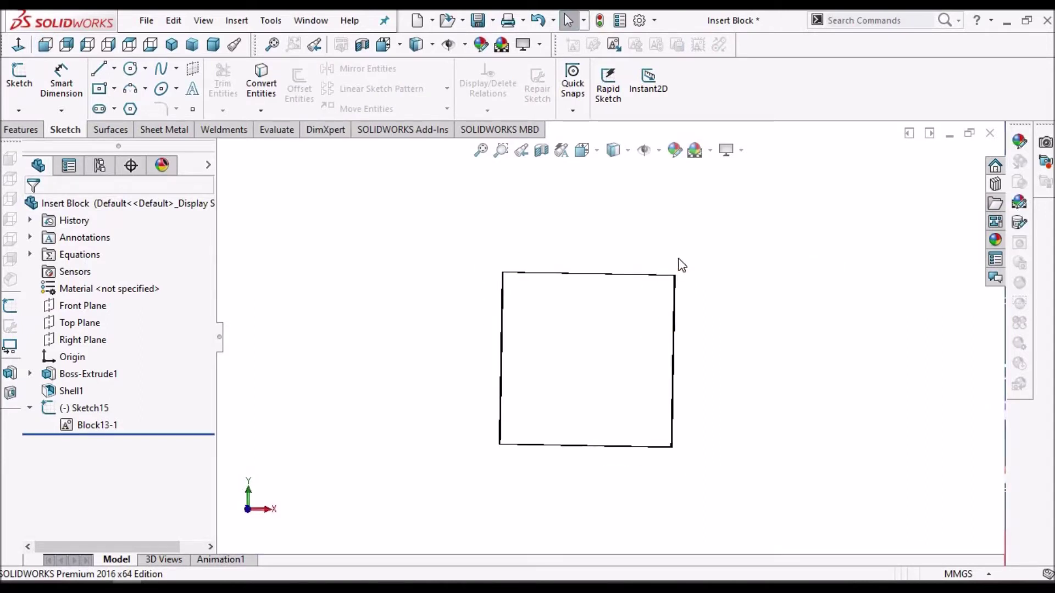
click(614, 150)
click(613, 170)
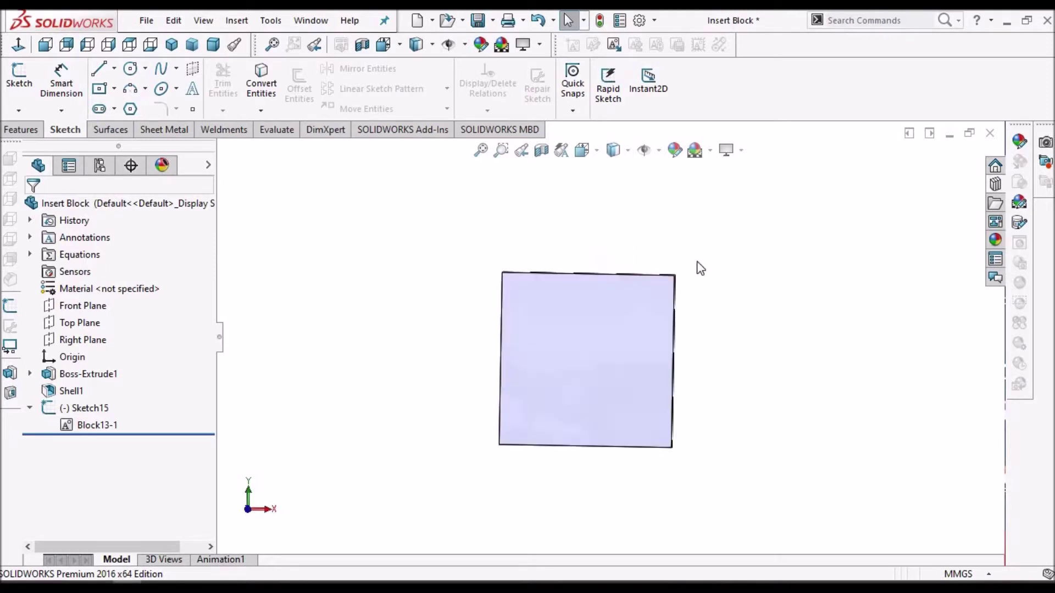
- Start a sketch on the plate's front face and insert one Block13 roughly centred on it, viewed face-on
middle_drag(604, 347, 599, 366)
click(598, 366)
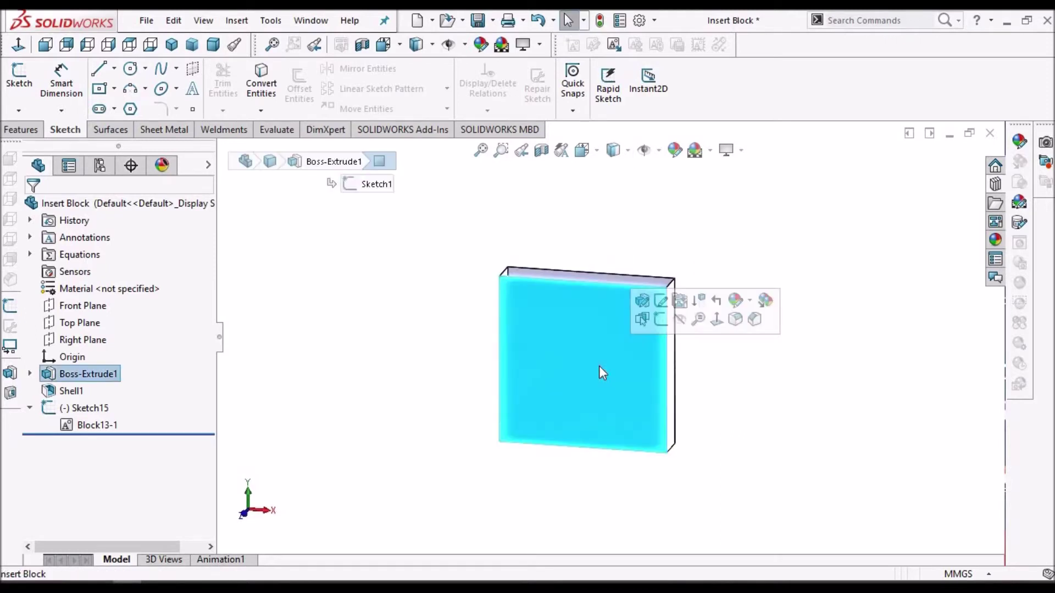
click(20, 88)
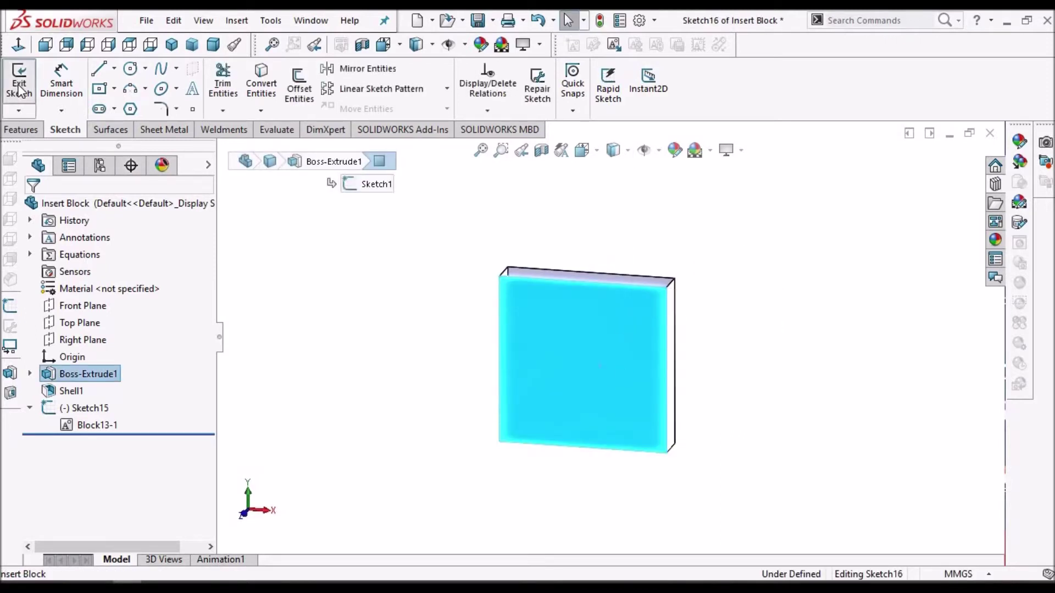
click(20, 45)
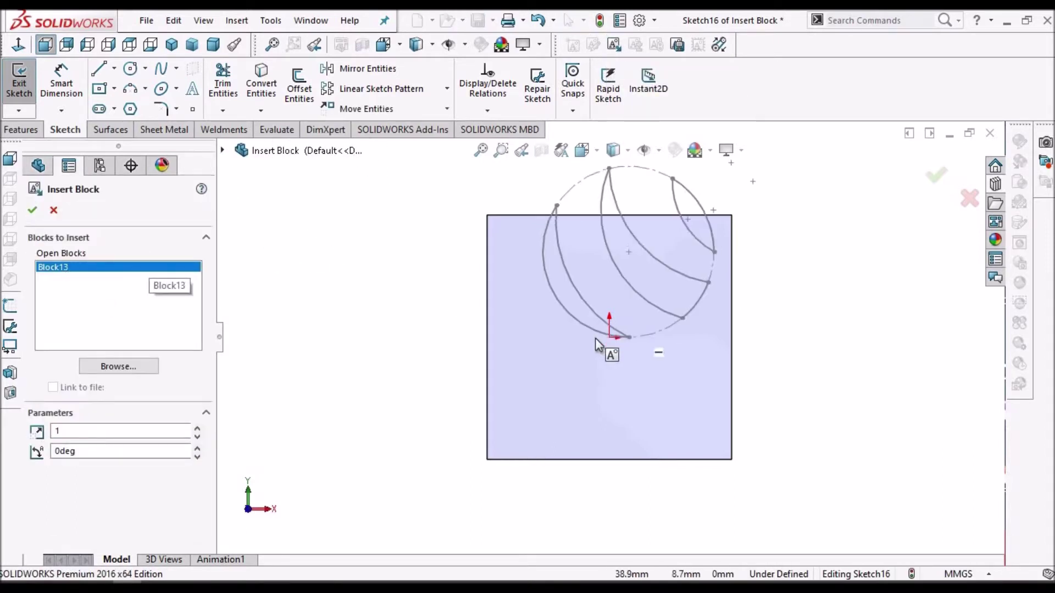
click(606, 423)
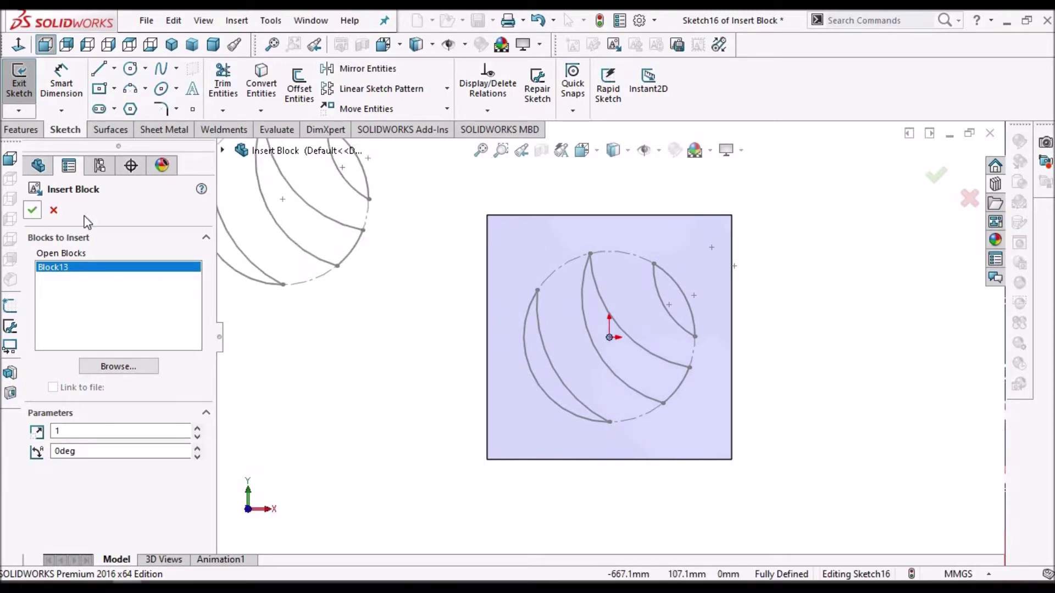
key(Escape)
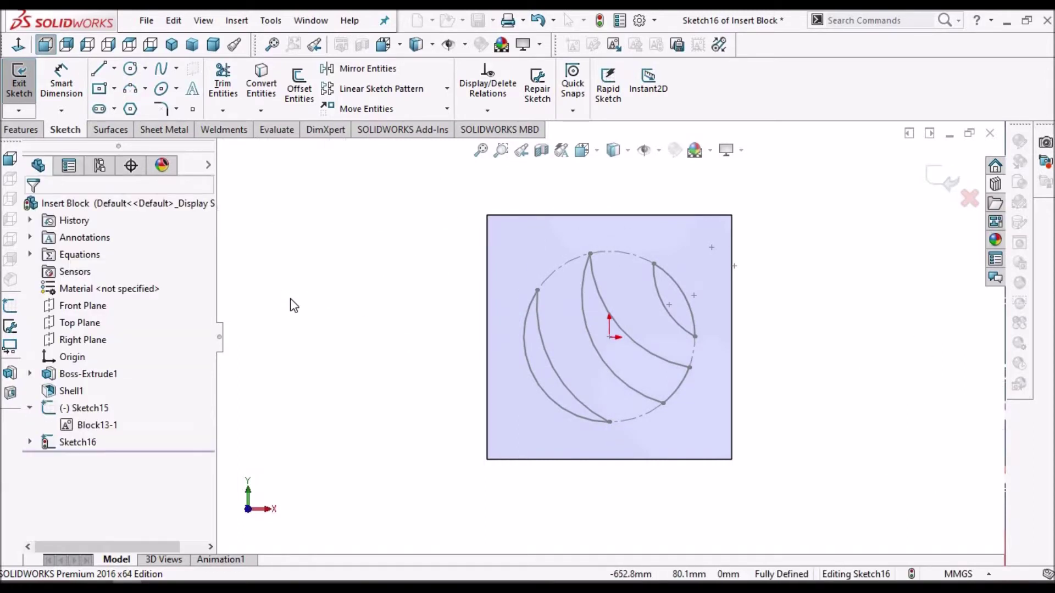
- Insert several additional copies of Block13 in the empty area around the plate
click(674, 280)
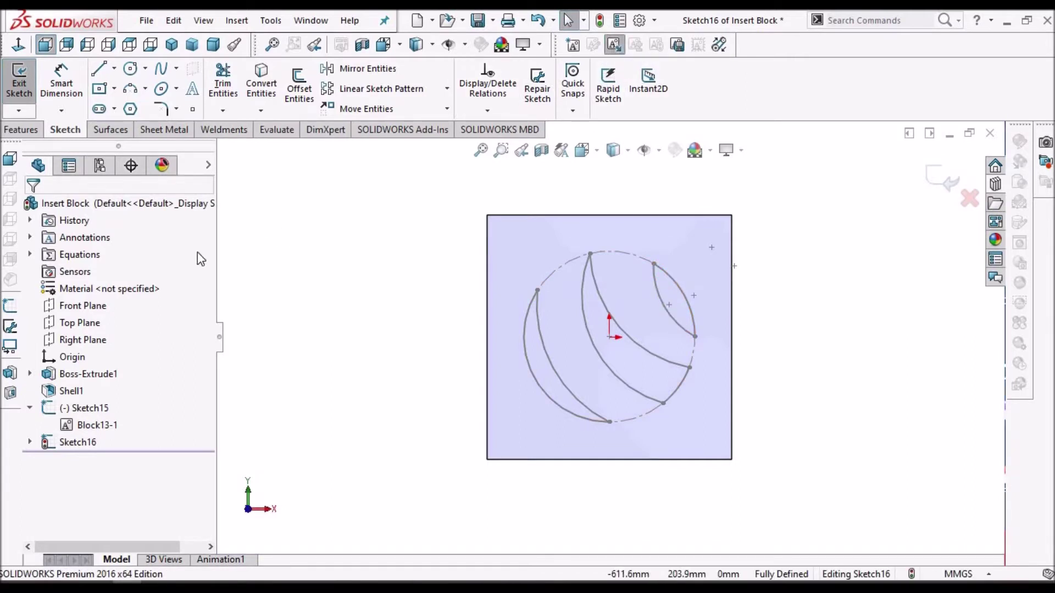
key(Return)
scroll(777, 370, up, 4)
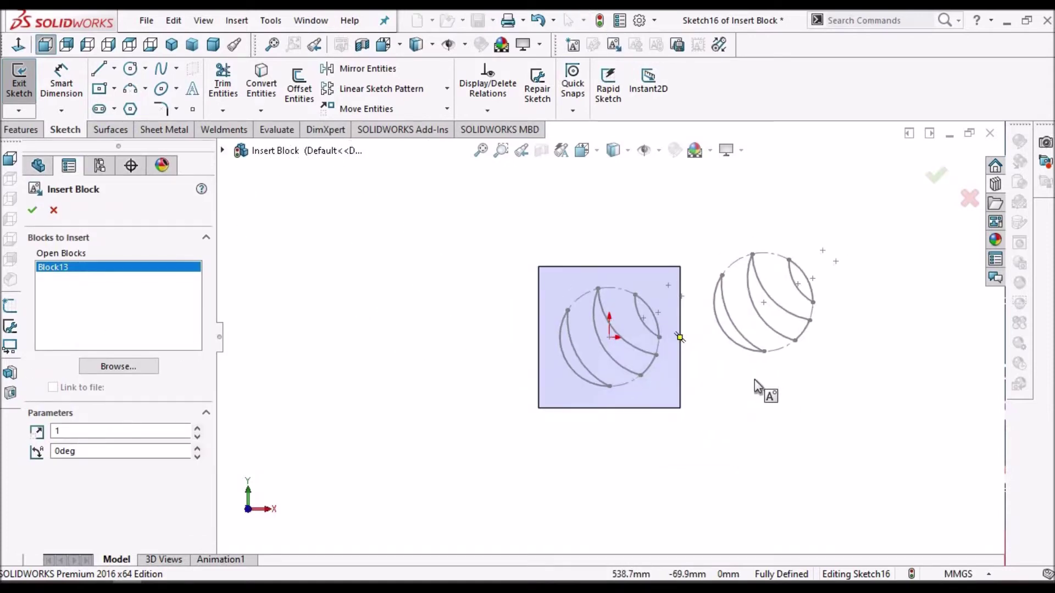
click(751, 383)
click(908, 388)
click(793, 490)
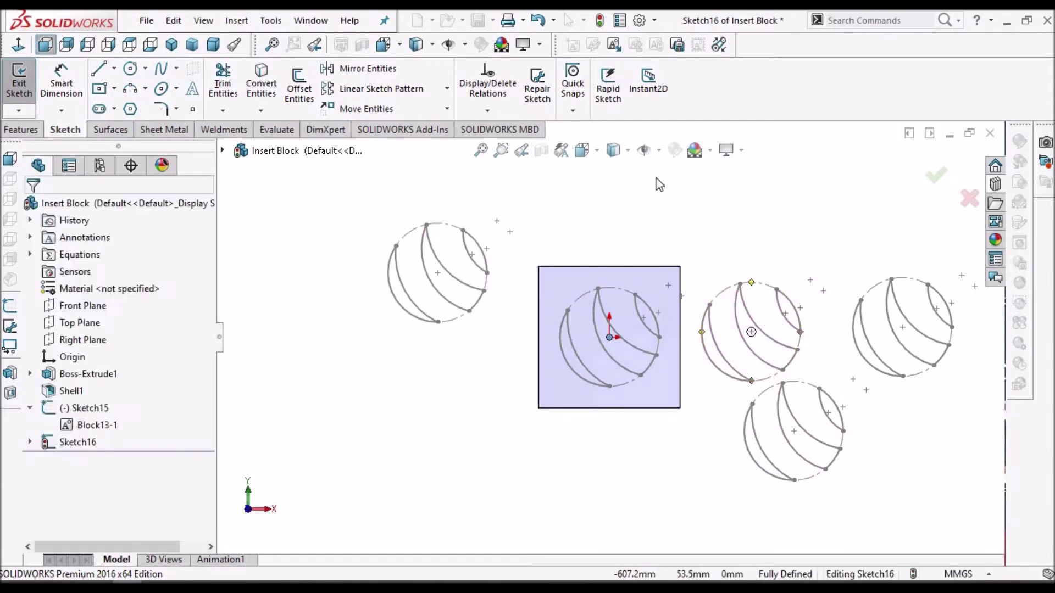
- Delete the extra Block13 copies outside the plate, keeping only the one on its face
drag(569, 182, 325, 322)
drag(675, 231, 970, 536)
key(Delete)
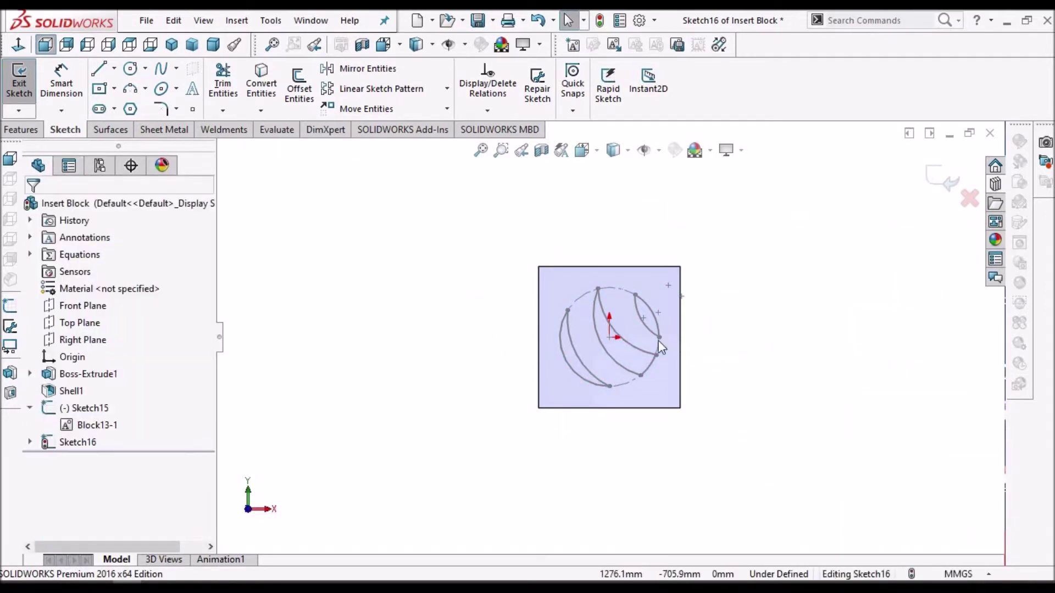
- Extrude the block's three closed profiles by 3 mm as a blind boss merged with the plate
scroll(664, 341, down, 3)
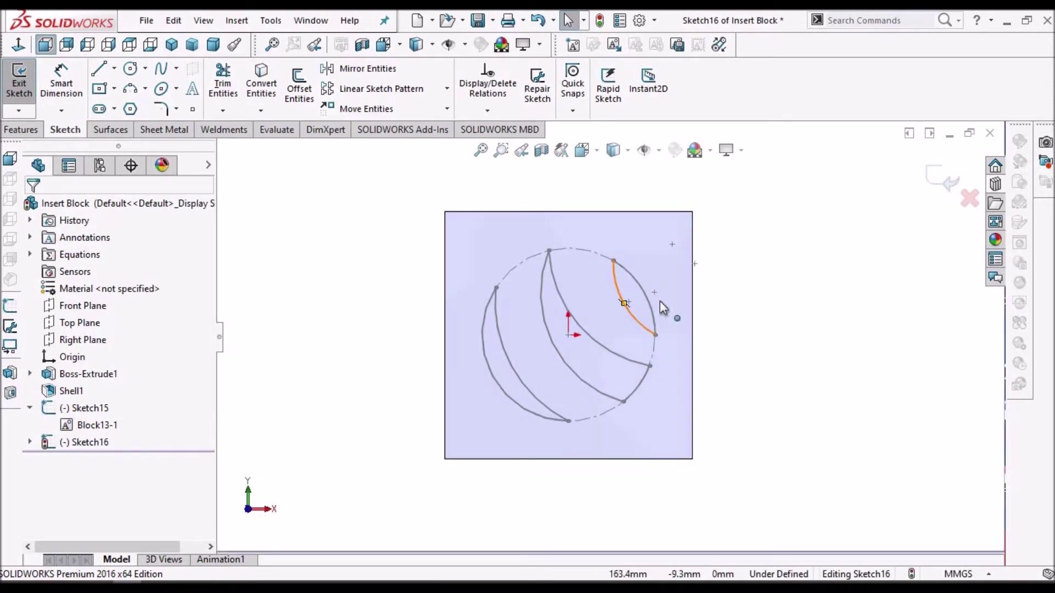
middle_drag(677, 251, 668, 308)
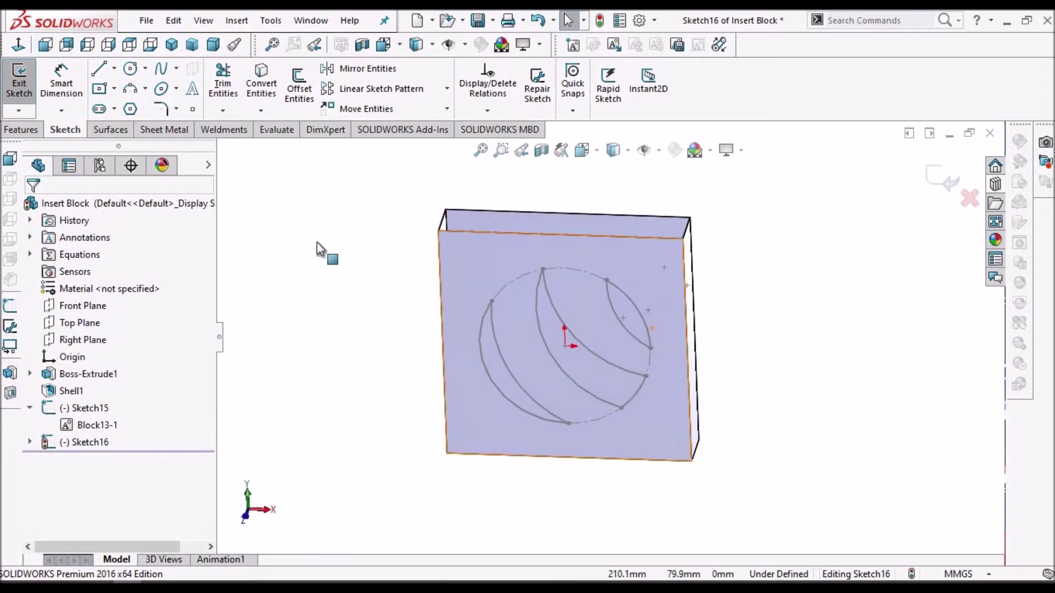
click(20, 129)
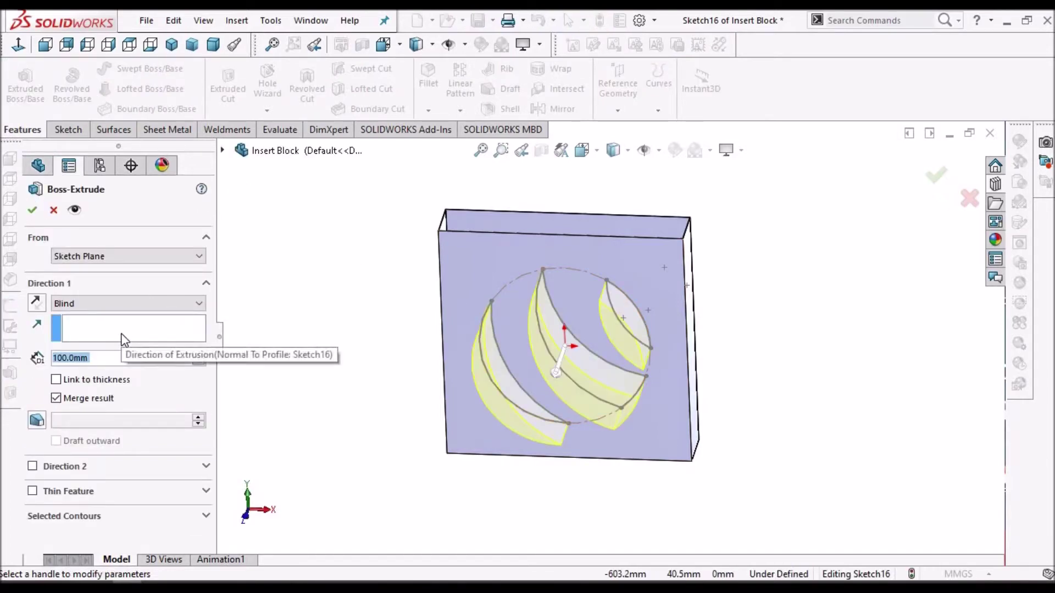
text(3)
key(Return)
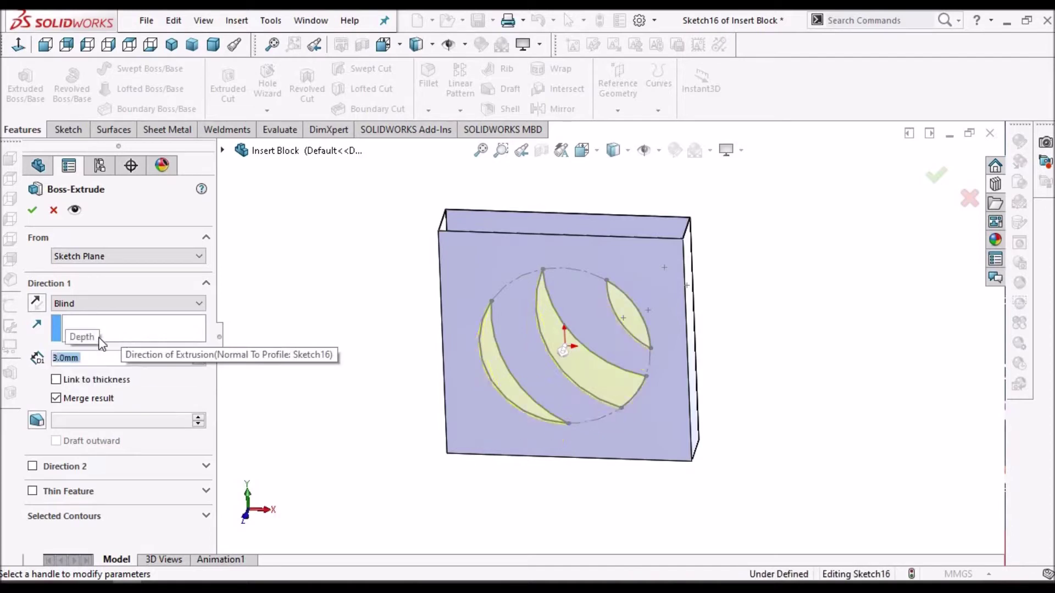
click(30, 211)
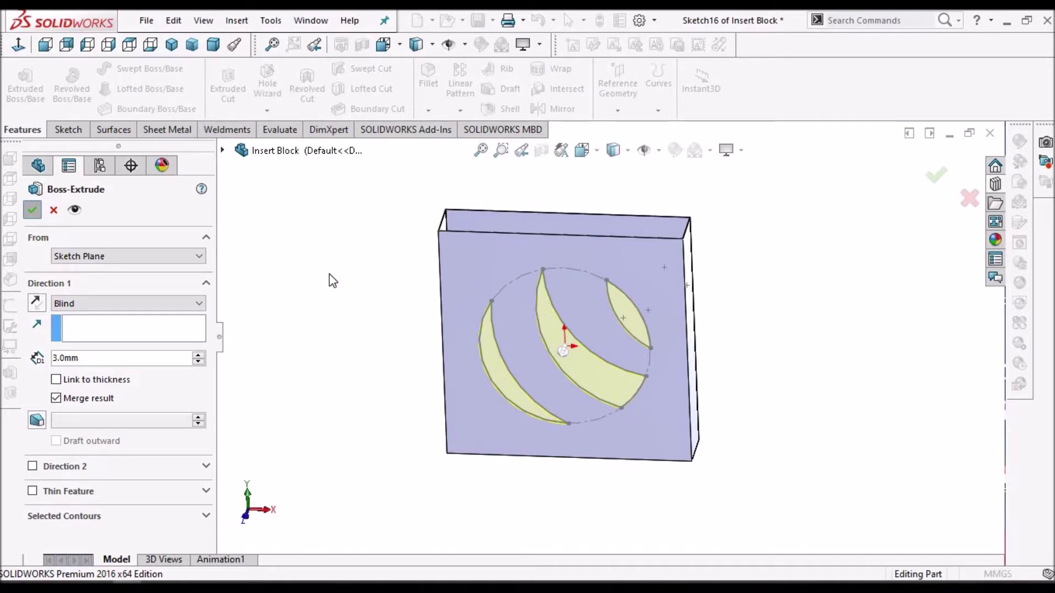
- Delete the Boss-Extrude3 feature but keep its sketch
middle_drag(560, 348, 574, 275)
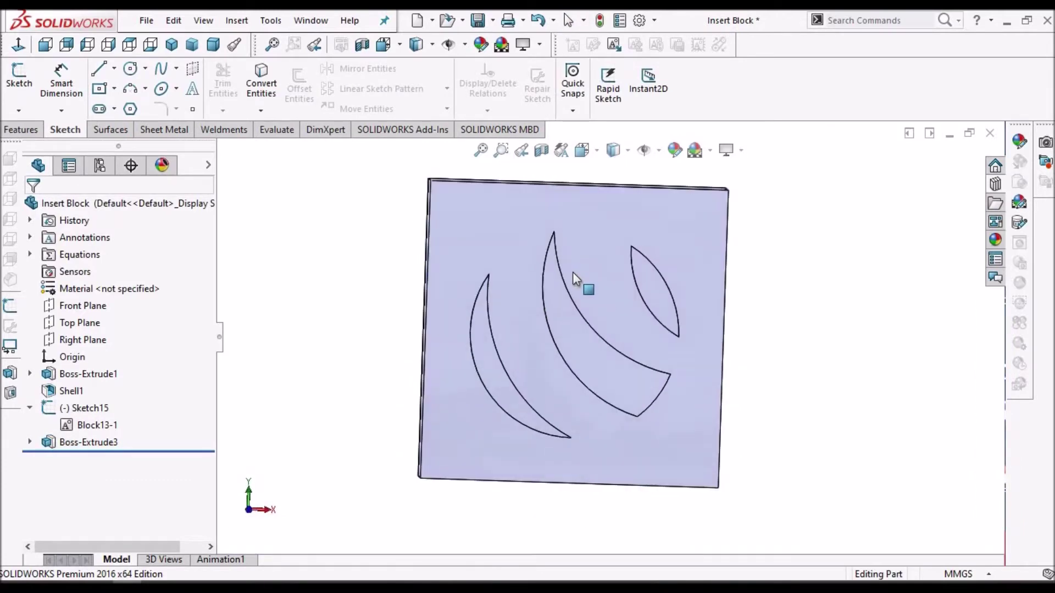
right_click(79, 443)
- View the plate's front face straight on and start a new sketch on it
click(556, 317)
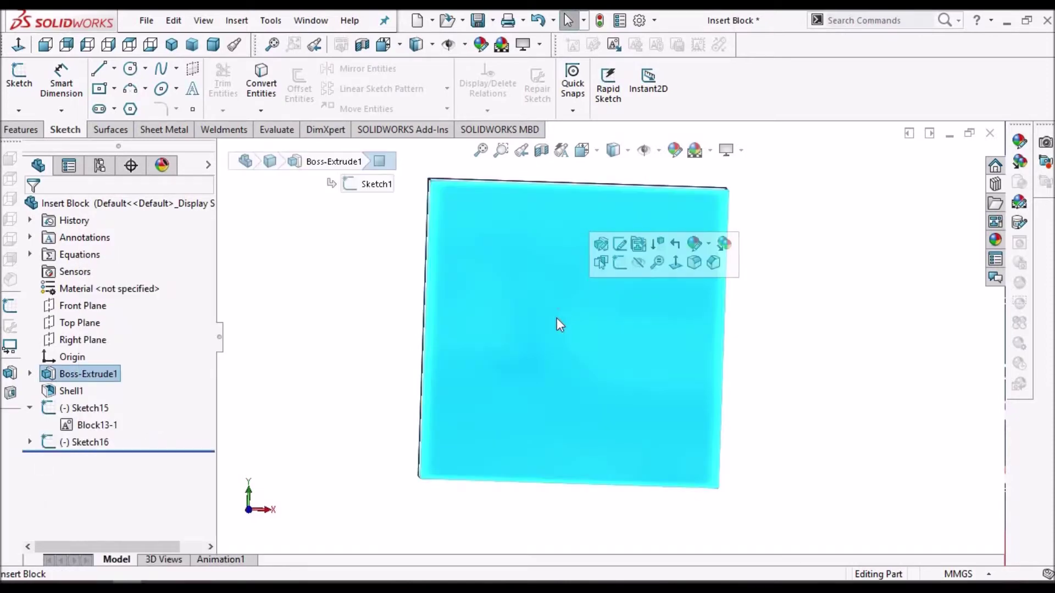
click(20, 47)
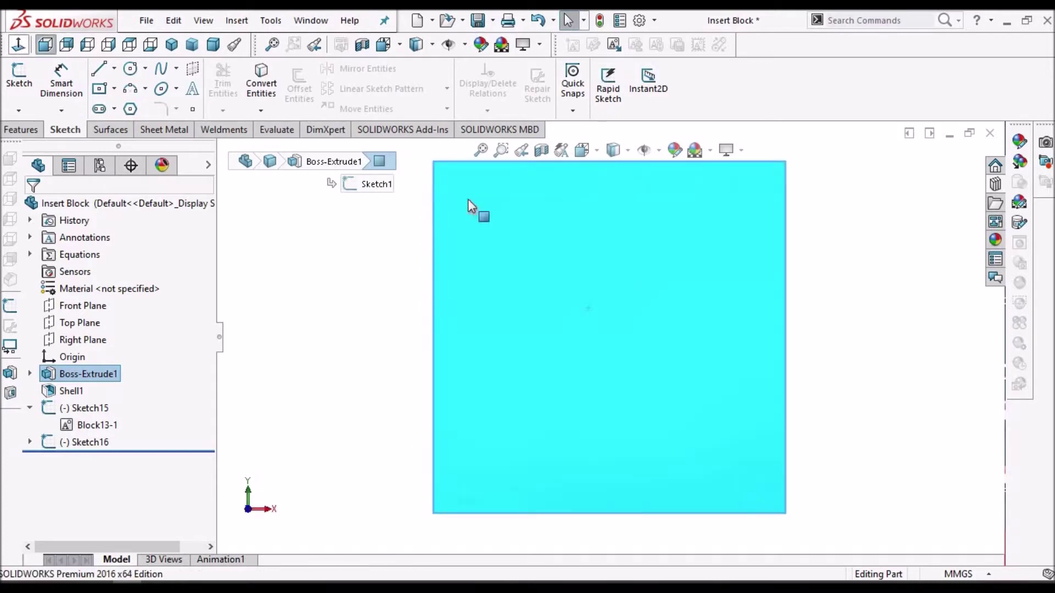
click(351, 265)
click(30, 94)
click(501, 280)
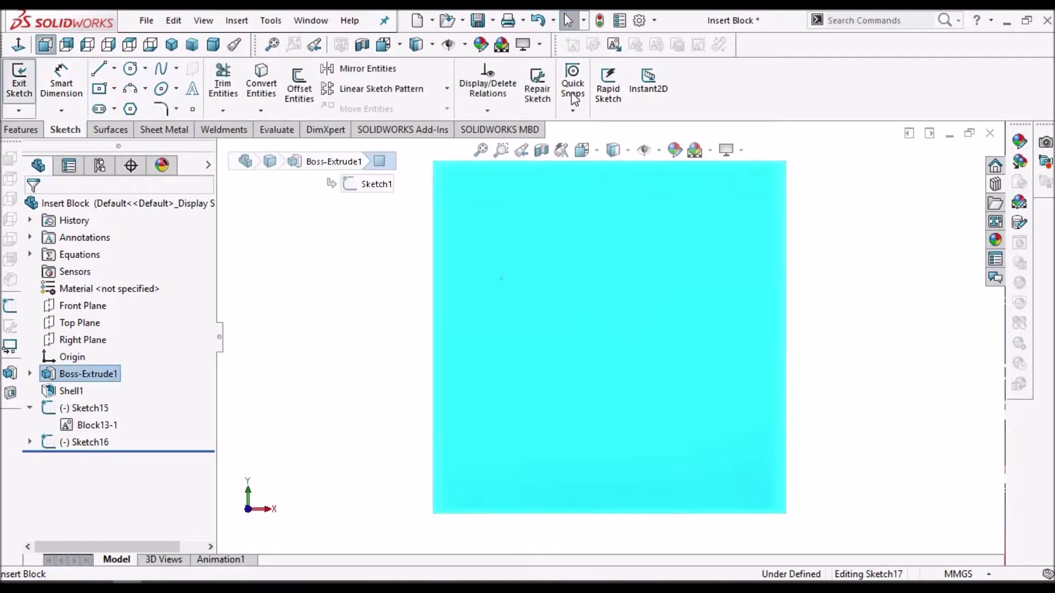
- Insert Block13 at scale 1 and 0 degrees into the upper part of the front face, and finish the sketch
click(615, 47)
click(141, 266)
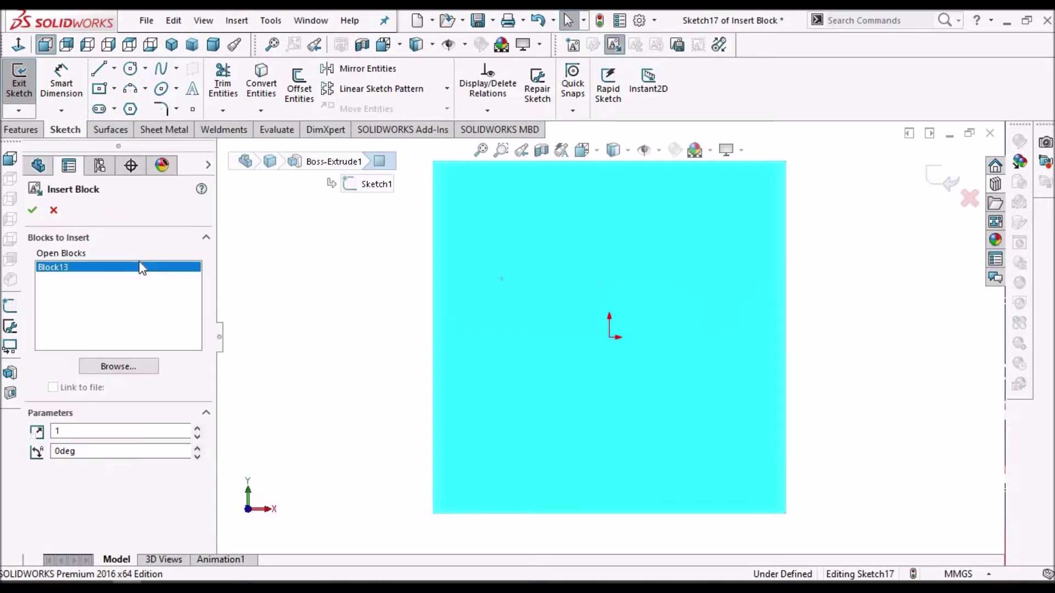
click(593, 402)
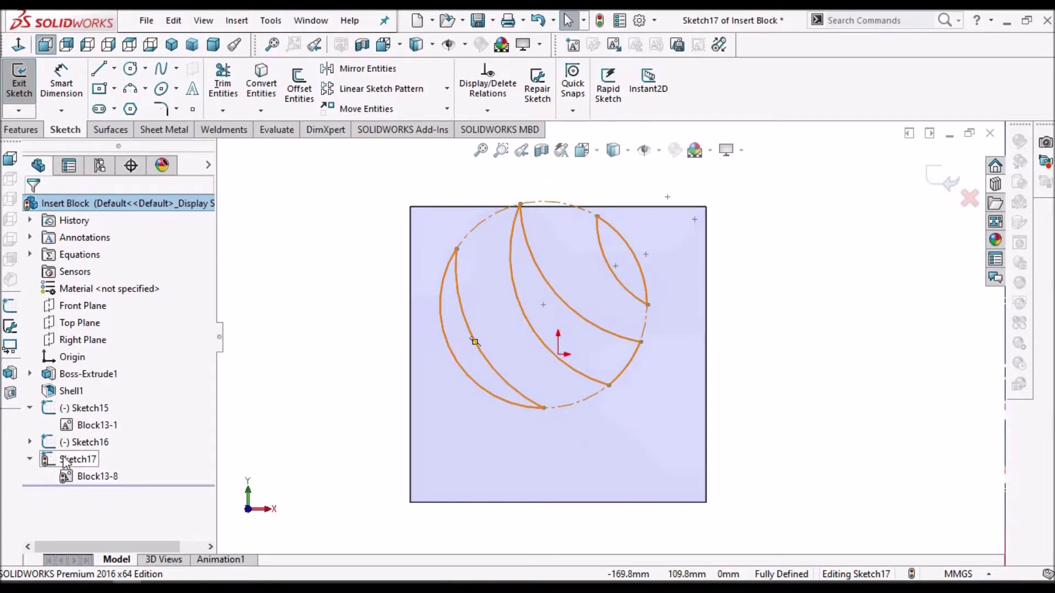
click(599, 22)
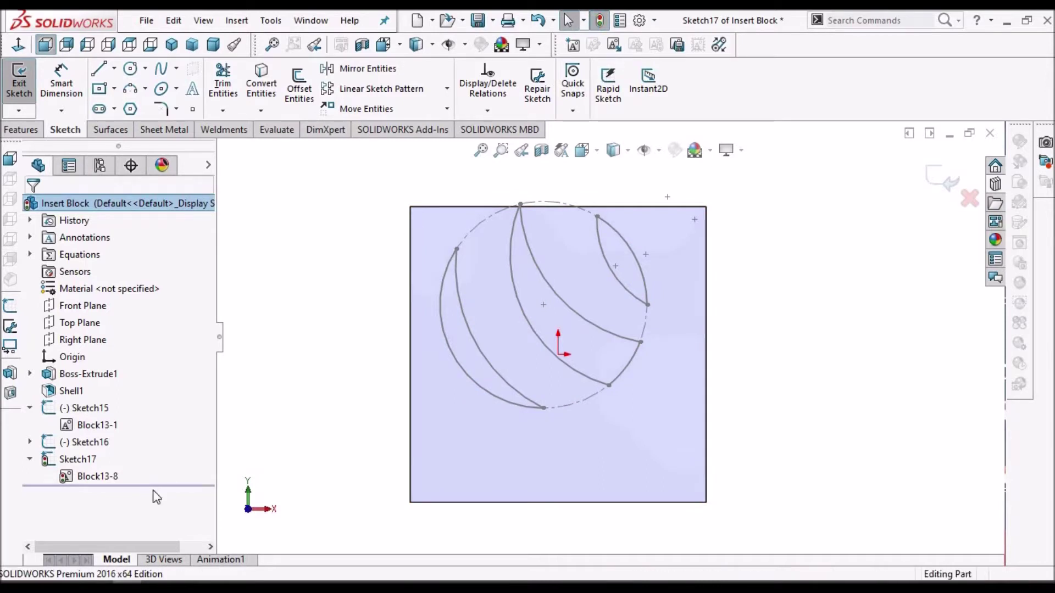
- Open the block instance Block13-8 under Sketch17 for editing
click(92, 480)
right_click(92, 479)
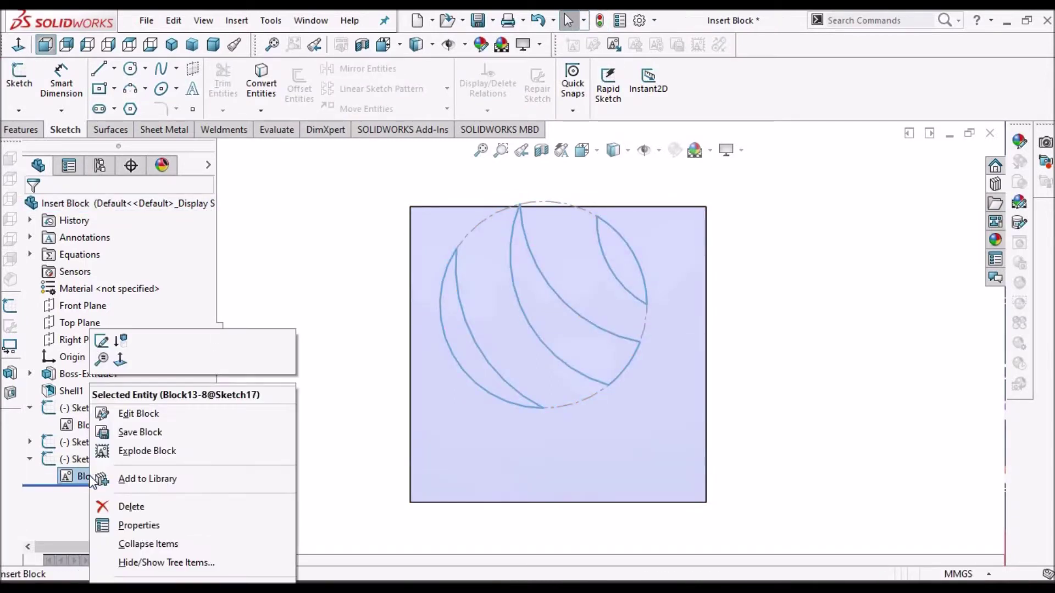
click(139, 412)
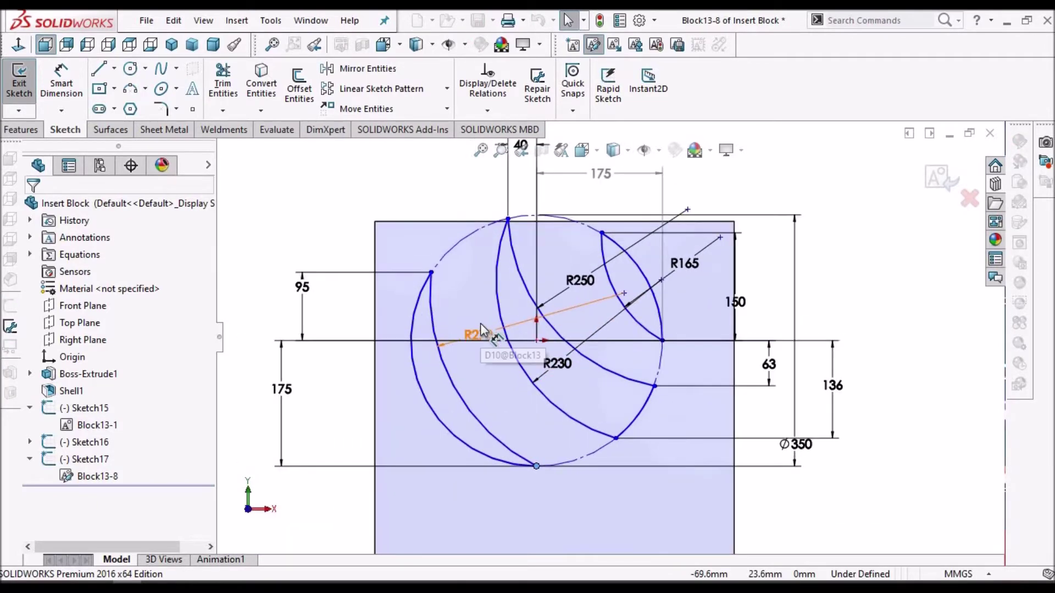
scroll(630, 338, down, 1)
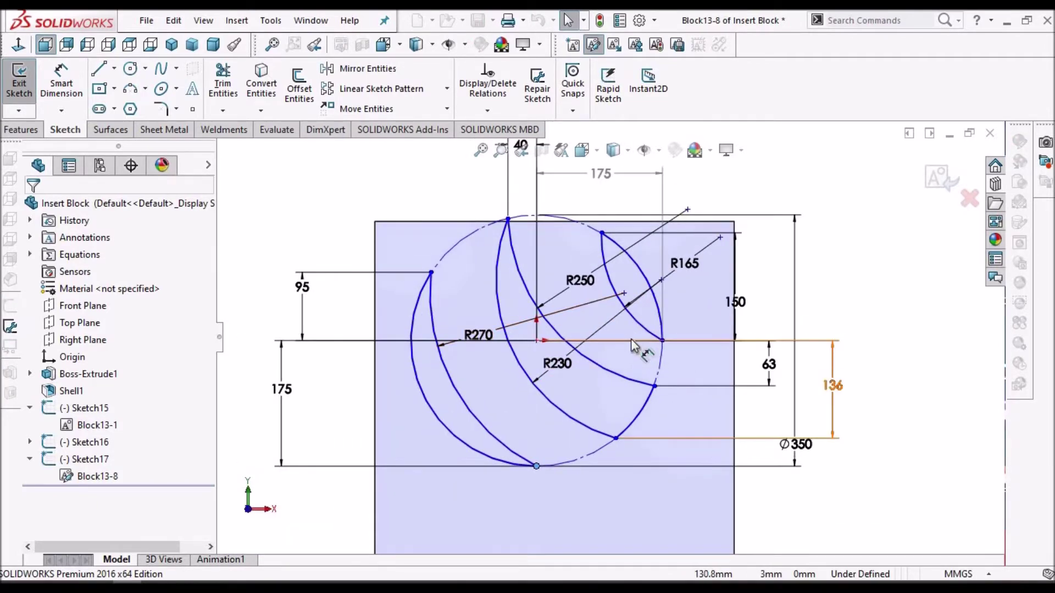
scroll(631, 339, up, 2)
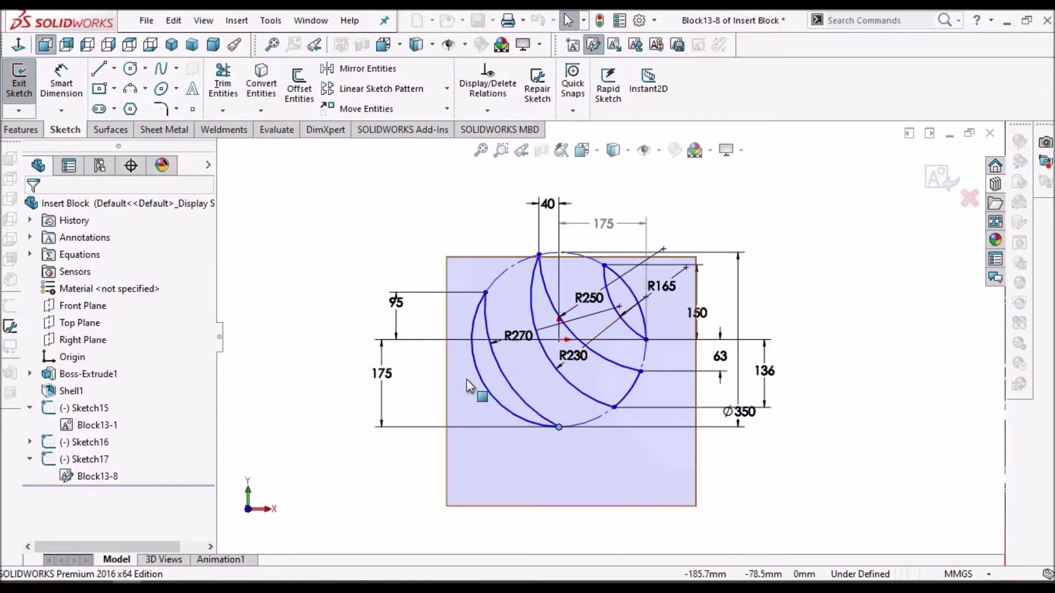
- Move the outer circle's diameter dimension clear of the sketch, set it to 360 mm, and finish editing the block
scroll(667, 367, down, 1)
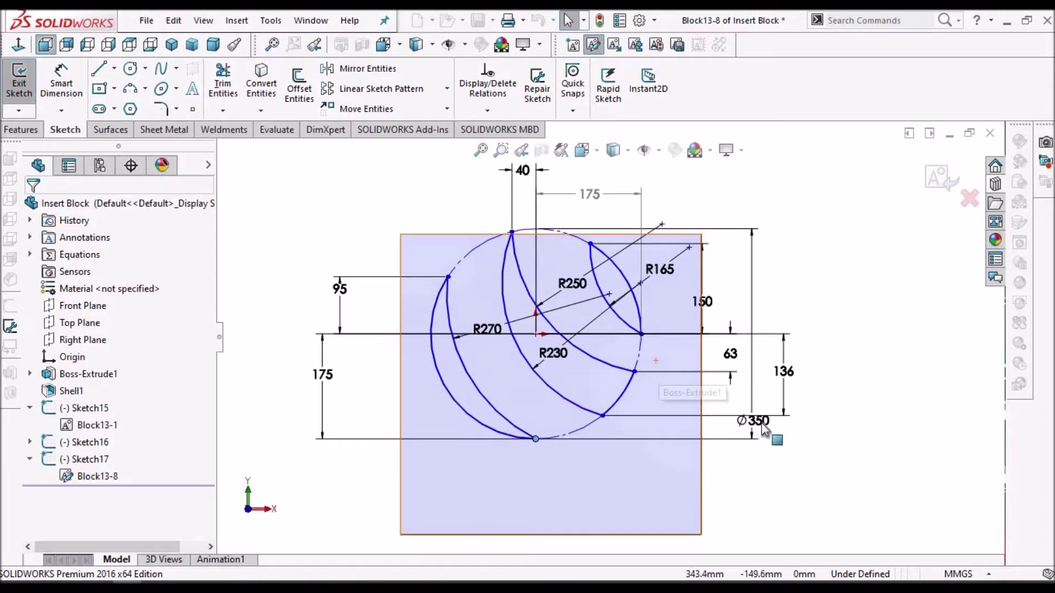
drag(754, 420, 841, 341)
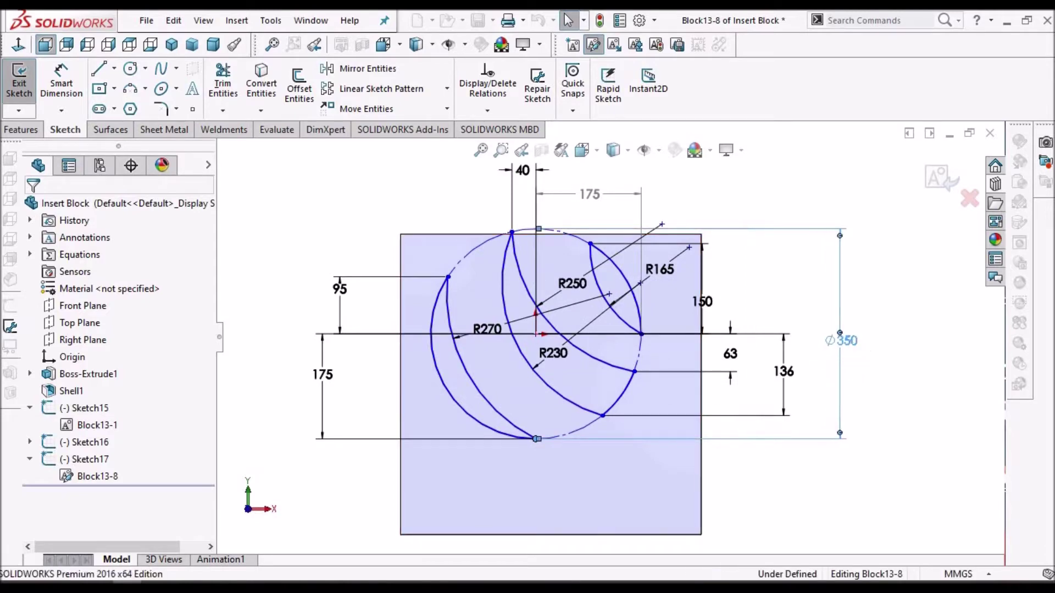
click(846, 341)
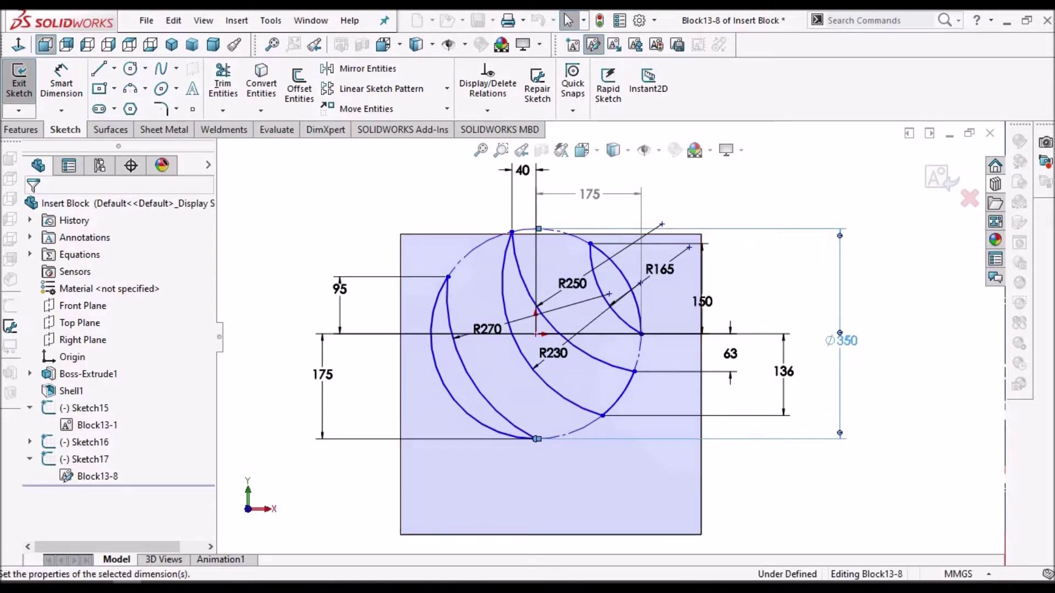
double_click(849, 341)
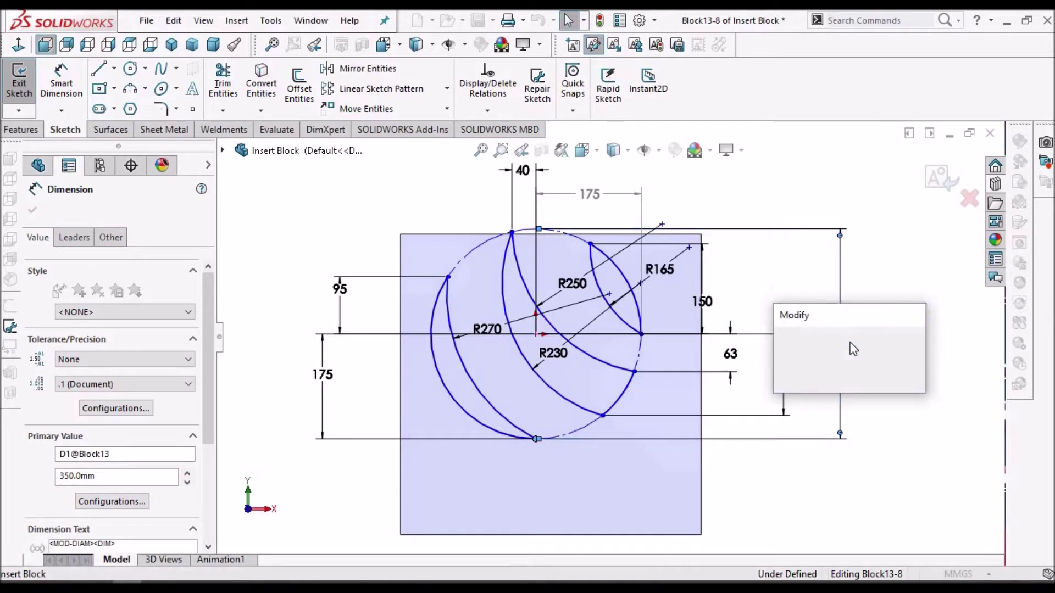
text(360)
key(Return)
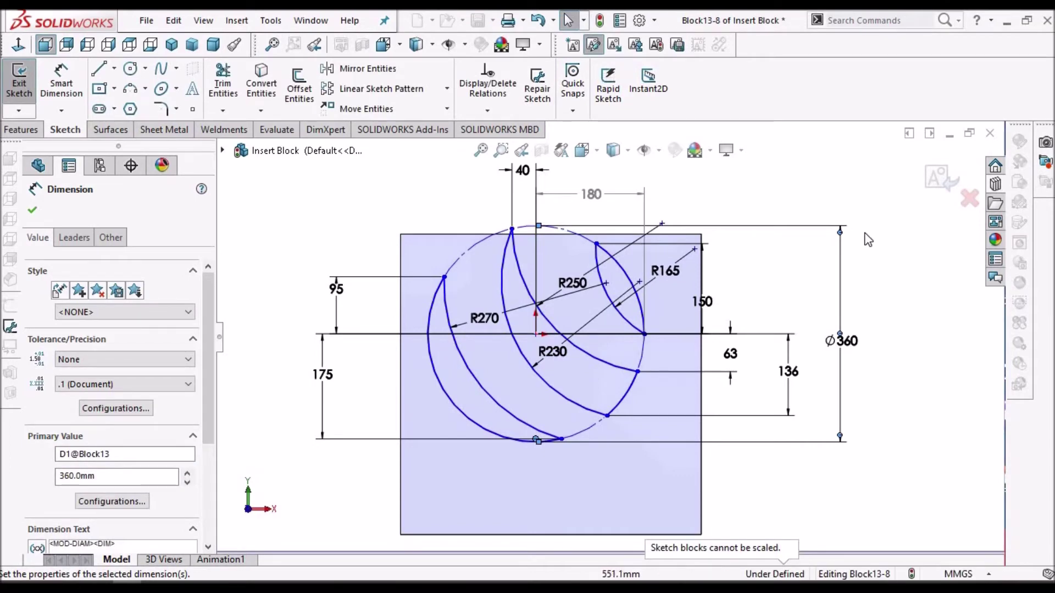
key(Escape)
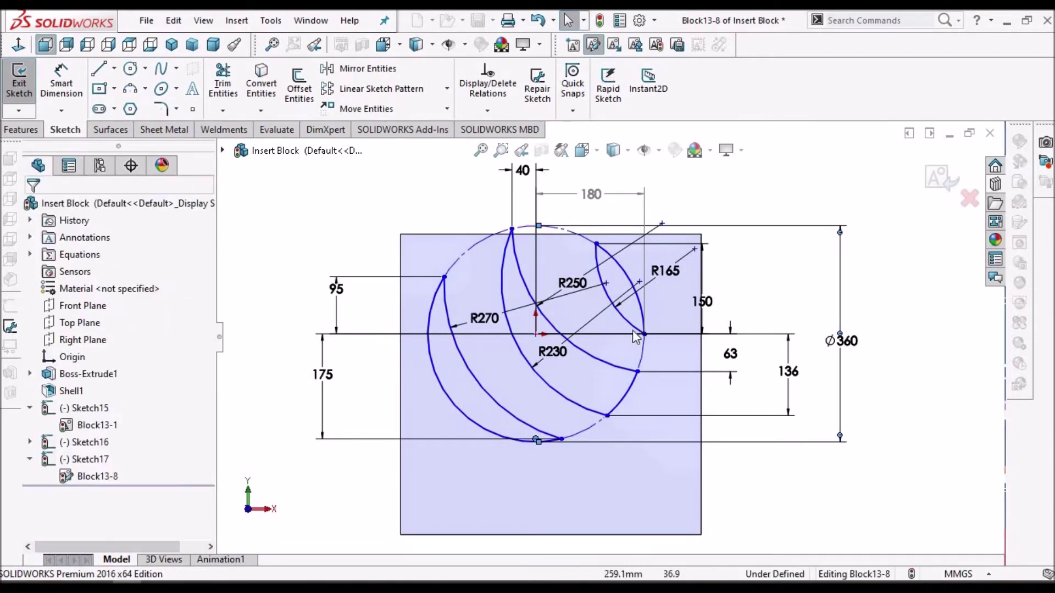
scroll(628, 328, up, 3)
scroll(566, 312, down, 3)
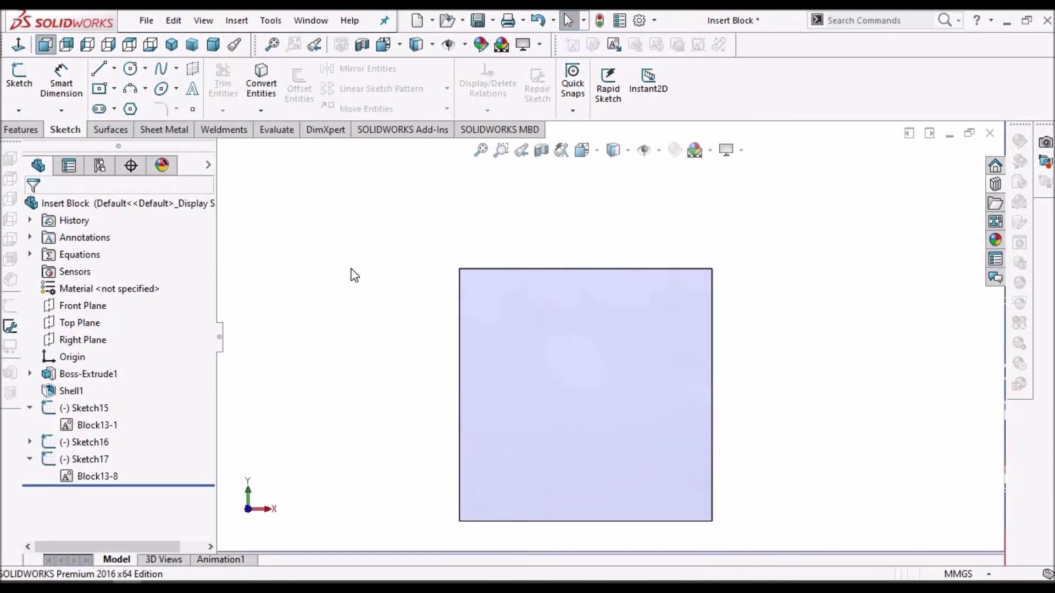
click(102, 476)
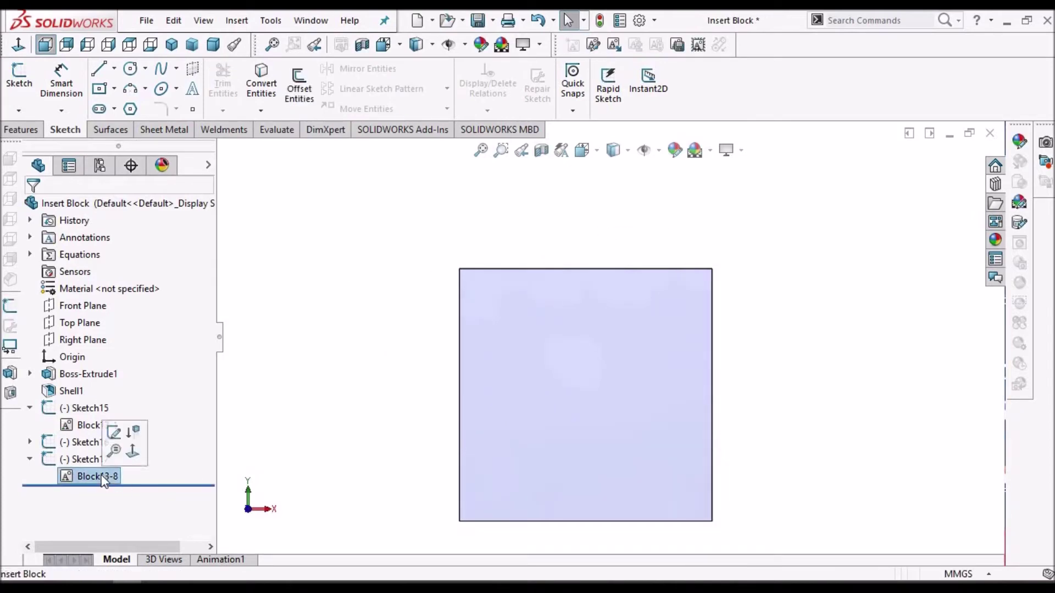
click(114, 437)
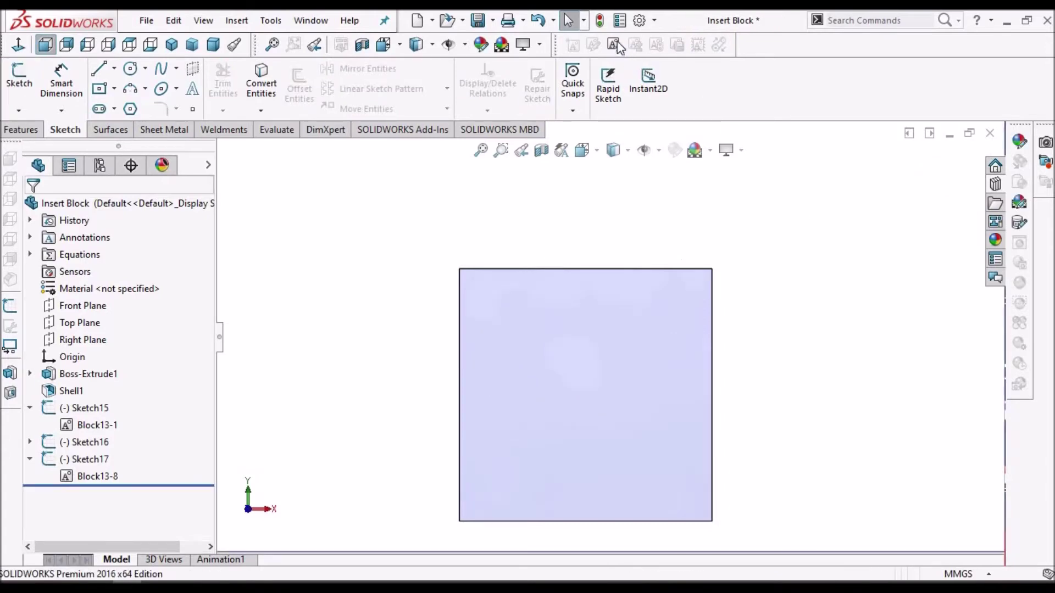
- Insert Block13 on the plate's front face in a new sketch, at scale 1 and 0 degrees
click(99, 108)
click(521, 405)
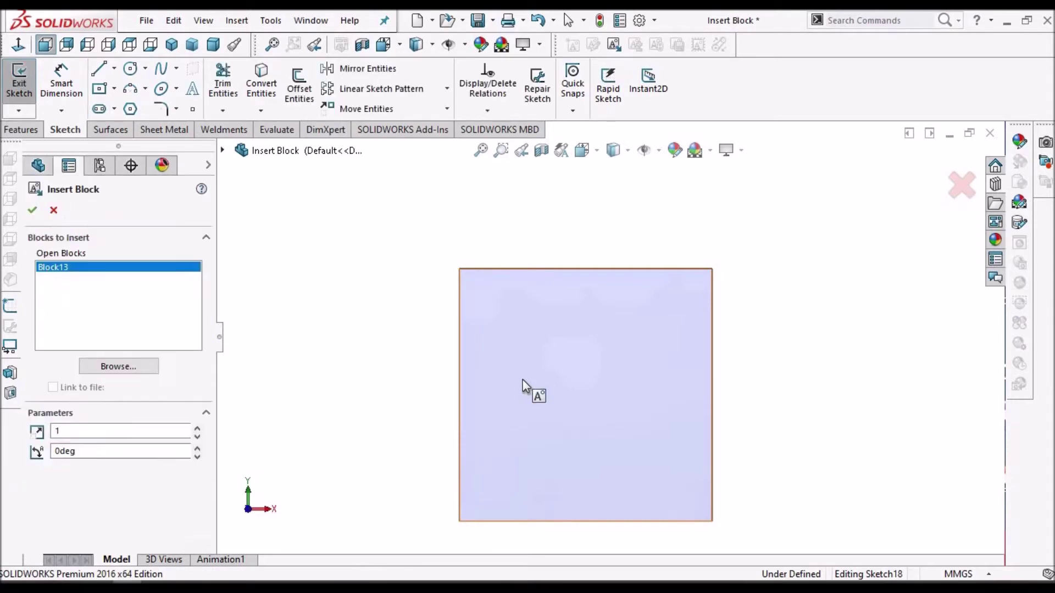
click(592, 449)
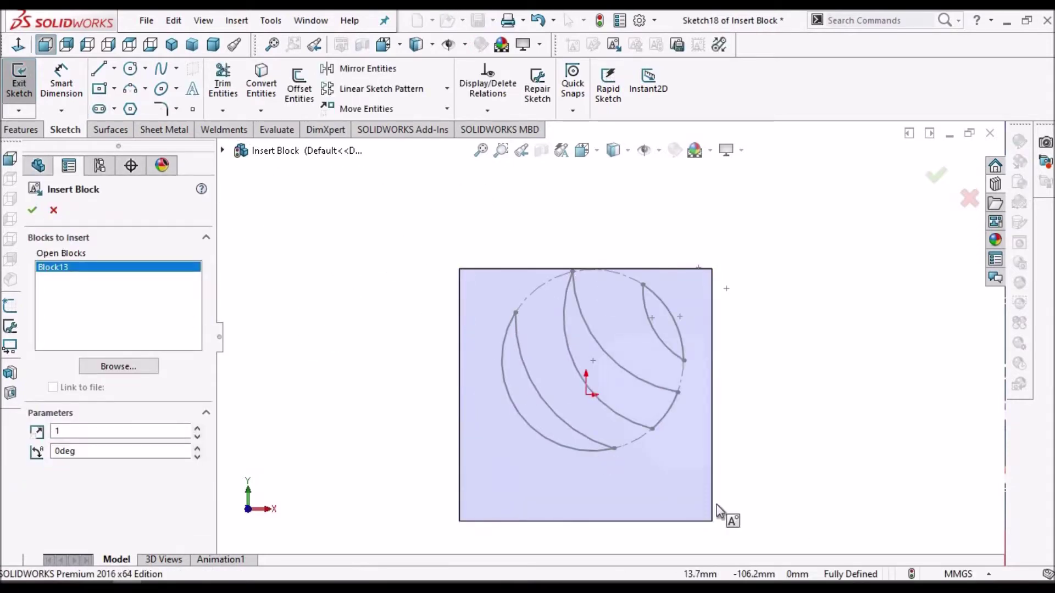
click(436, 386)
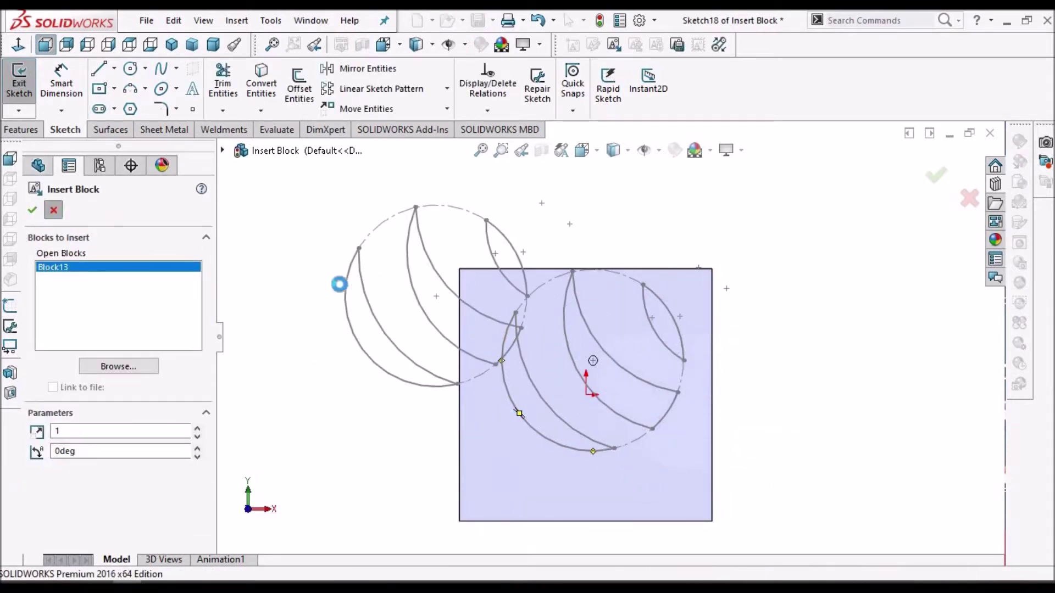
key(Escape)
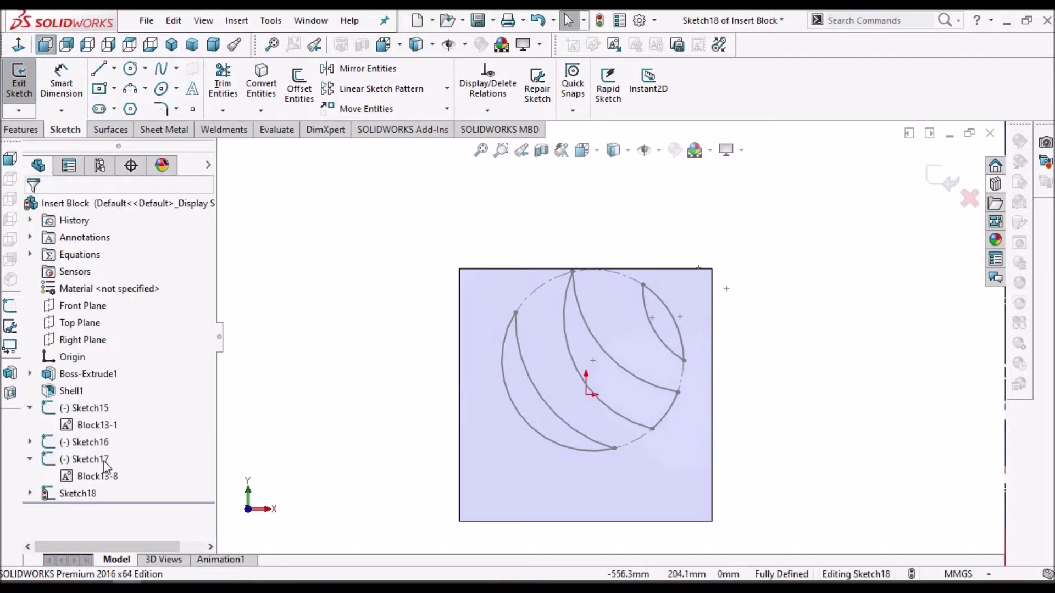
- Open the block instance Block13-10 under Sketch18 for editing, and rebuild the part to leave the sketch
click(30, 493)
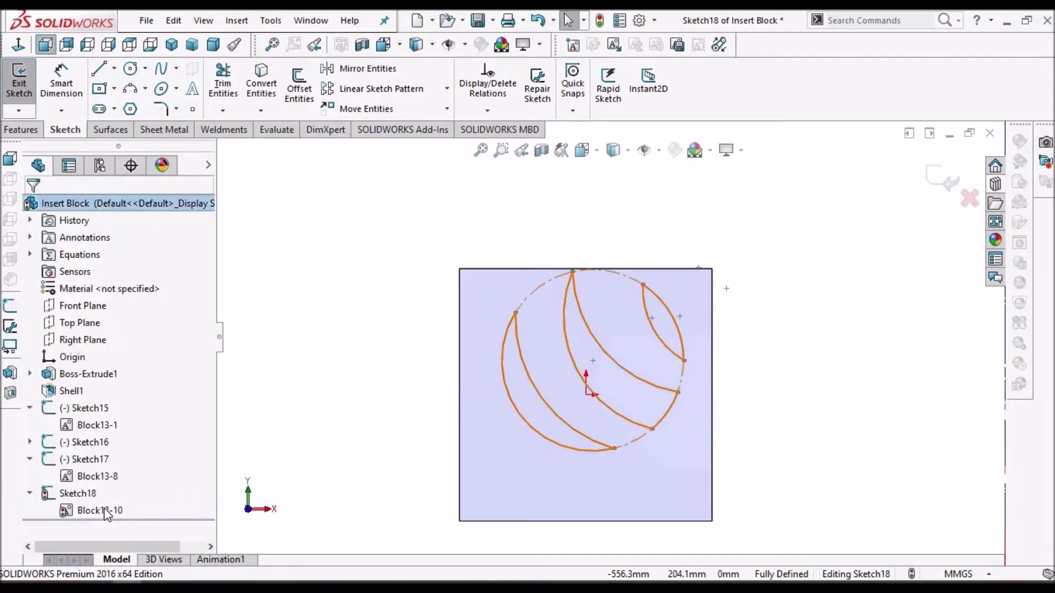
click(104, 510)
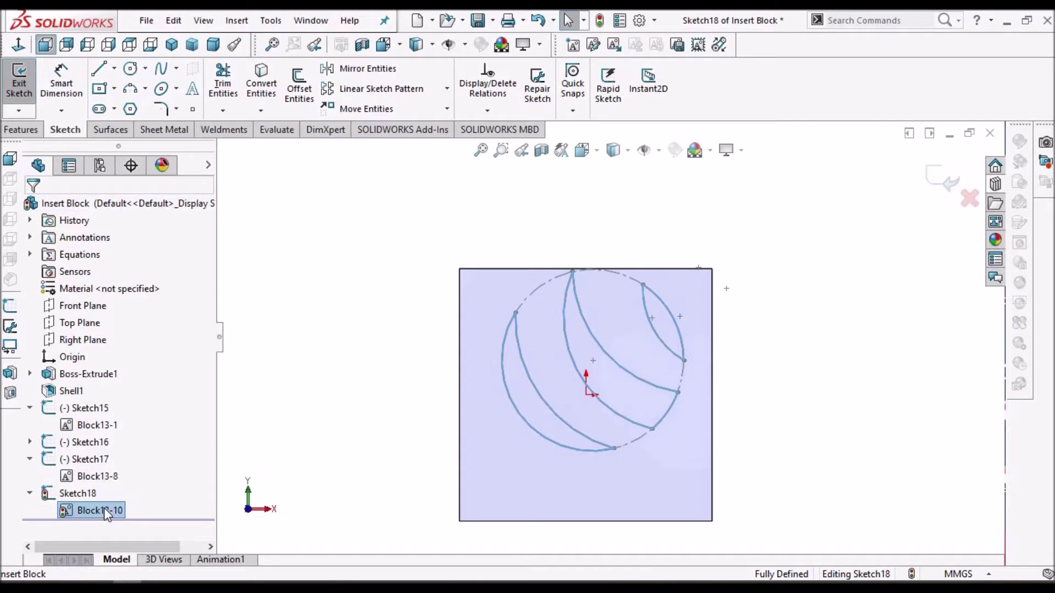
right_click(104, 509)
click(165, 397)
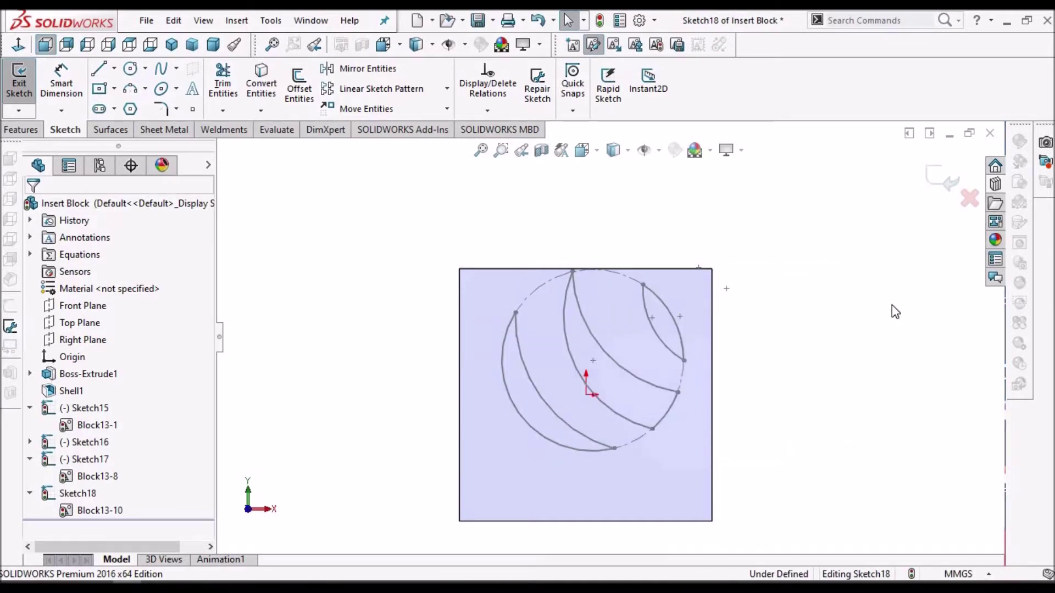
click(599, 21)
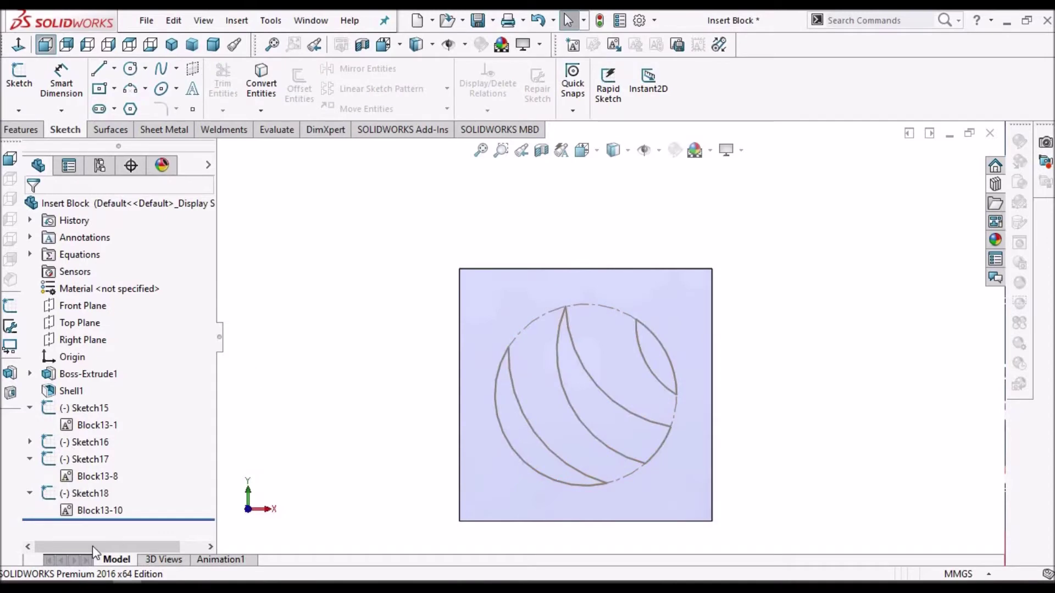
- Add Block13-10 to the Blocks folder of the Design Library under the file name Logo 22
click(94, 510)
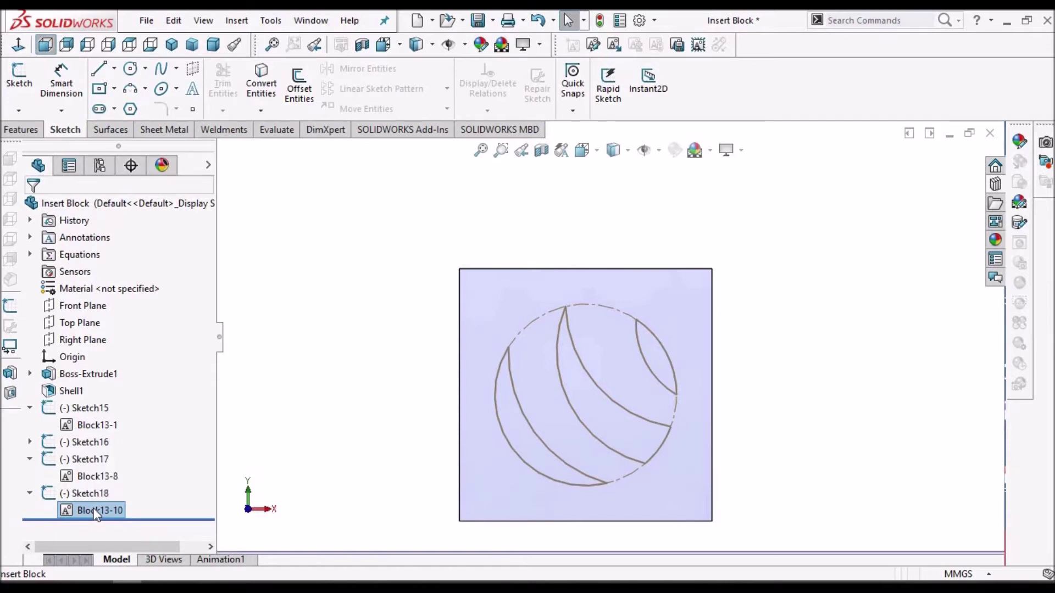
right_click(96, 514)
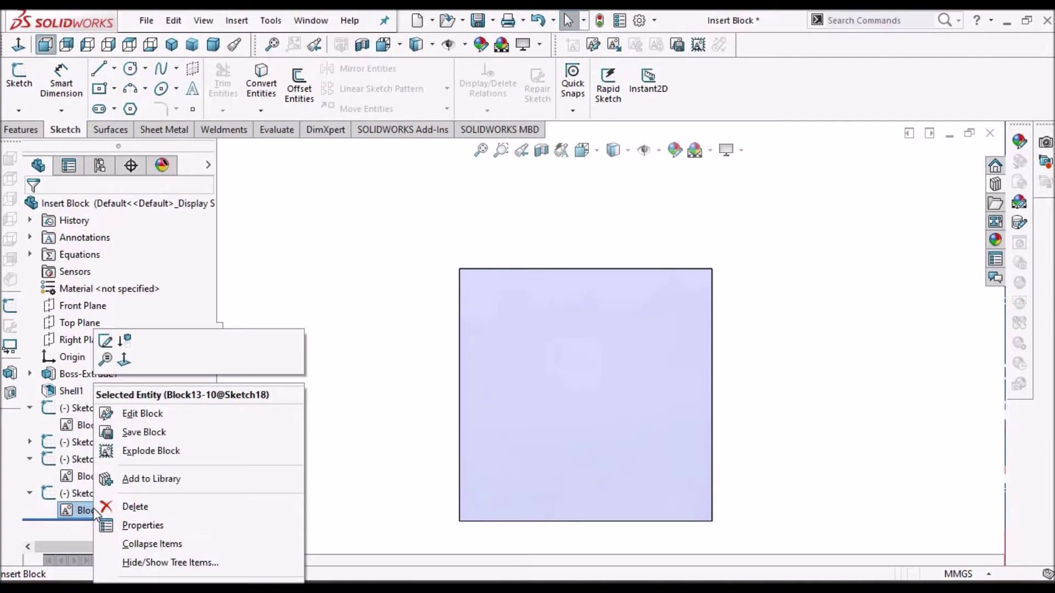
click(150, 481)
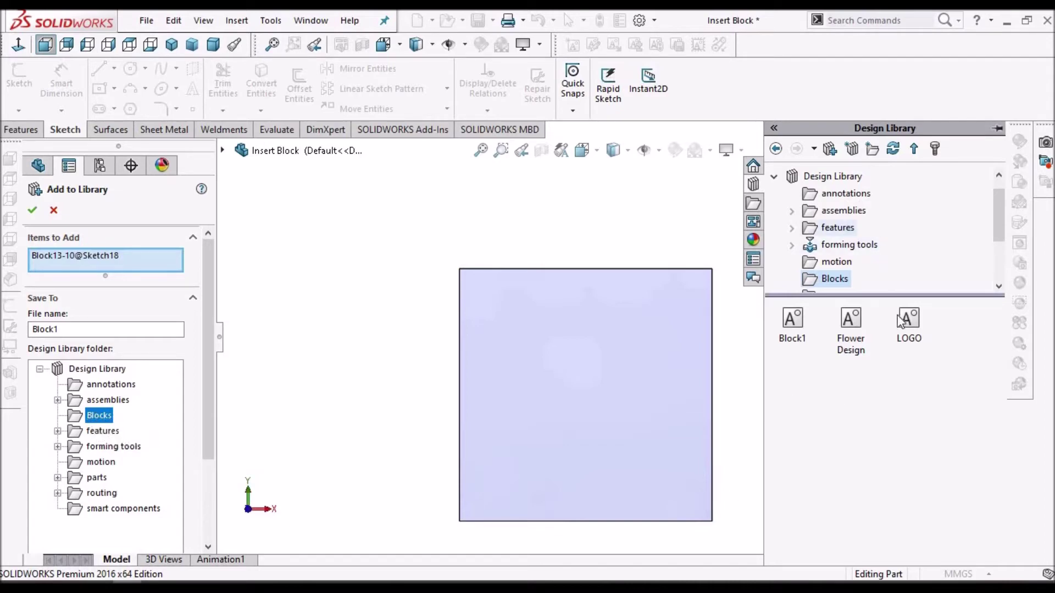
right_click(864, 400)
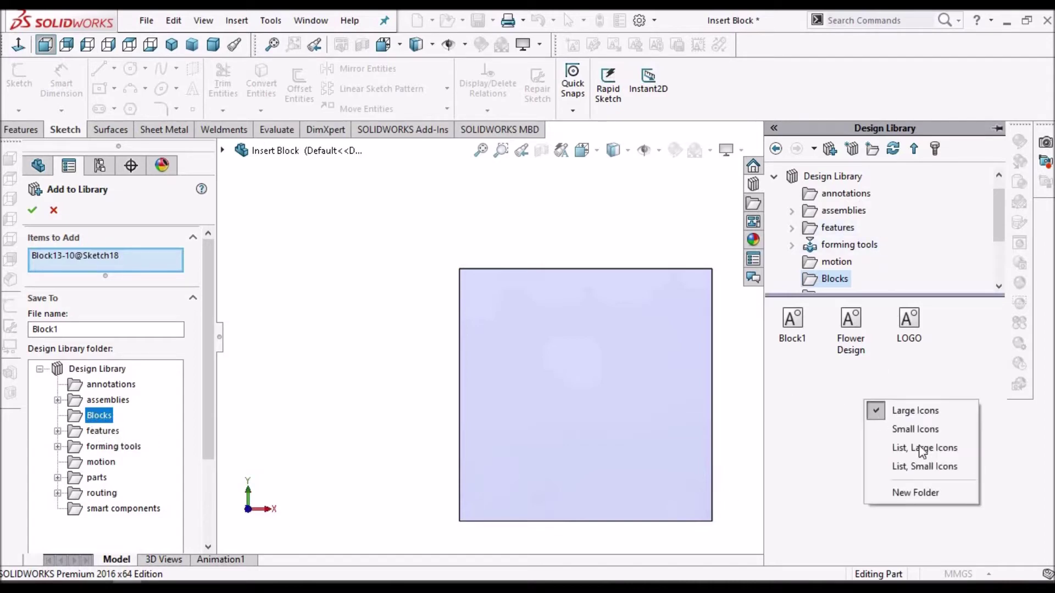
click(862, 387)
right_click(854, 401)
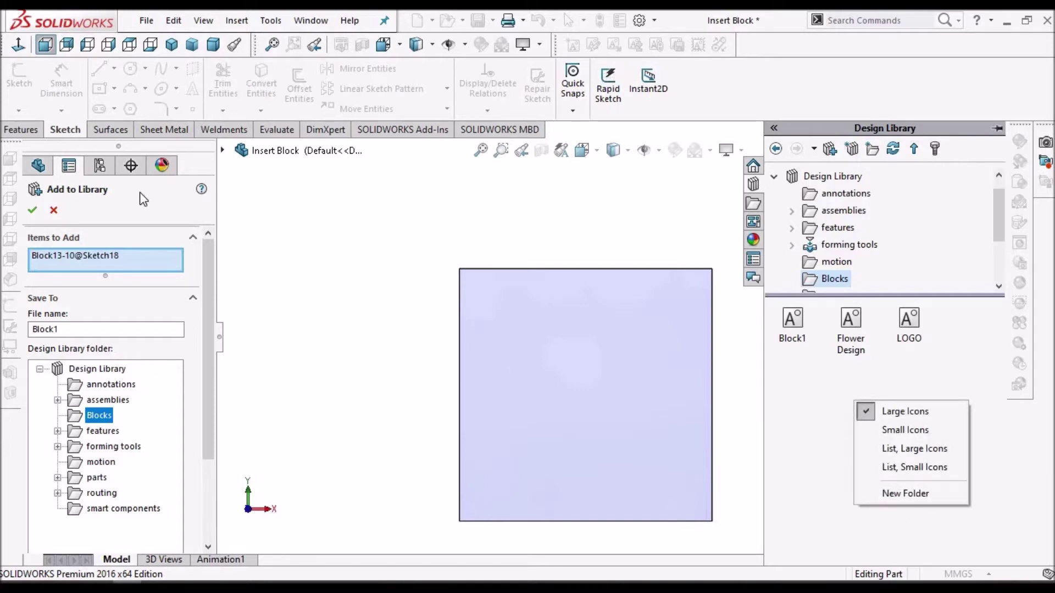
click(140, 192)
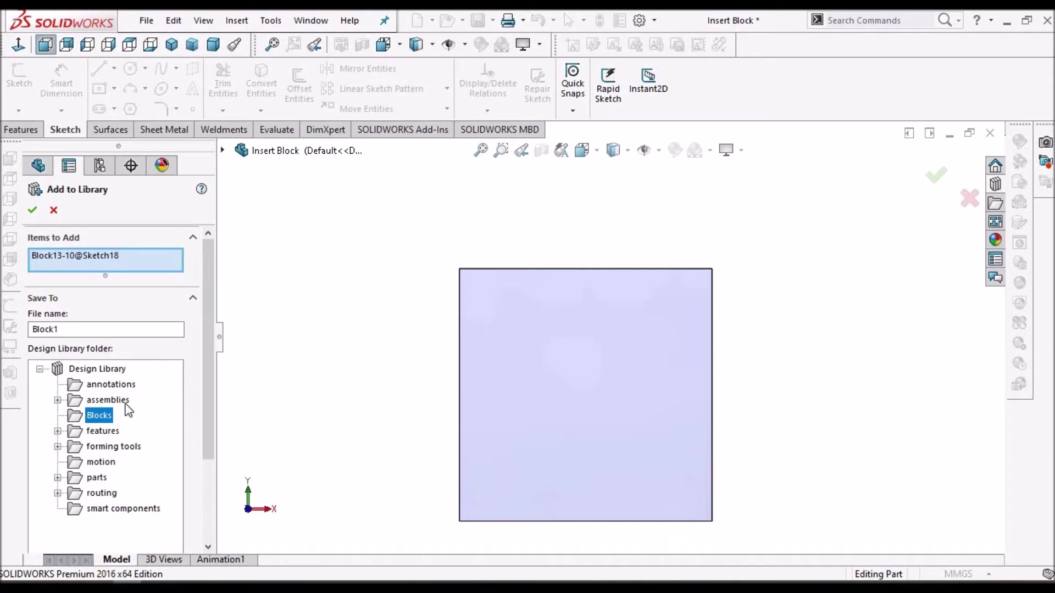
double_click(94, 328)
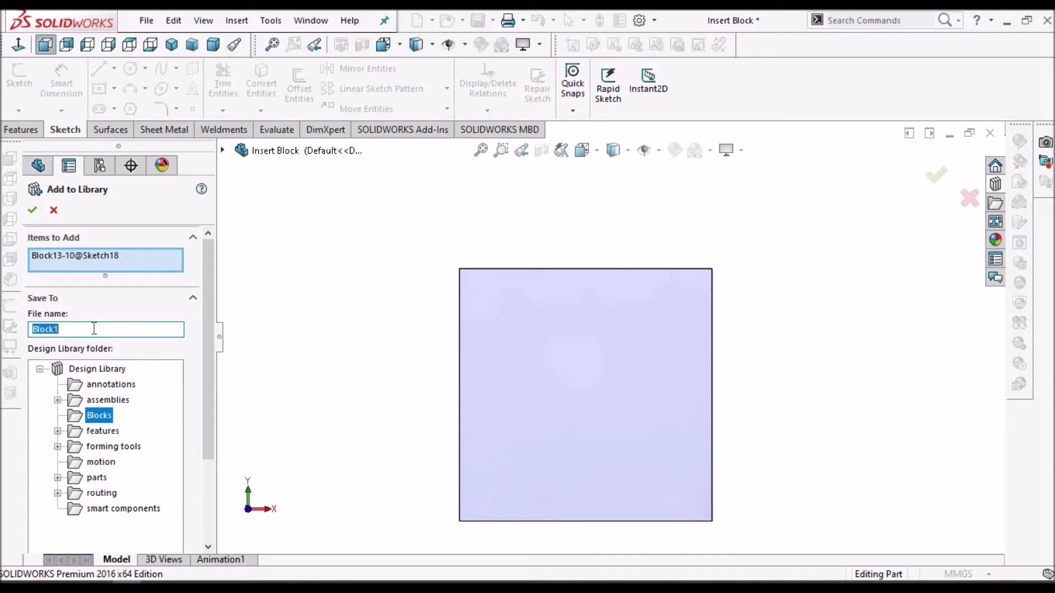
text(Logo 22)
click(32, 210)
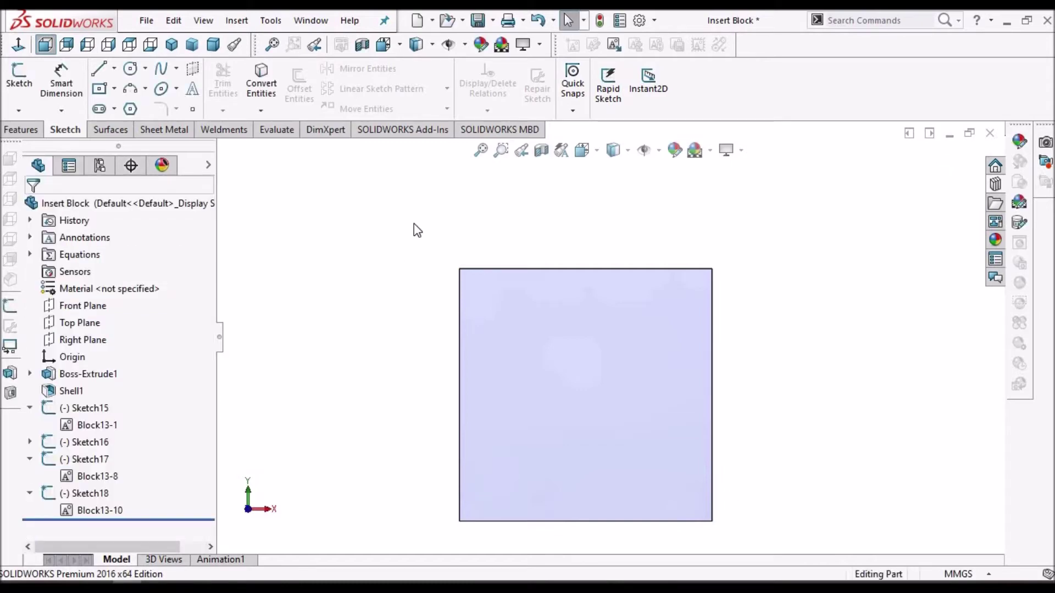
- Start a new sketch on the plate's front face through Insert Block, and leave the command without placing Block13
click(614, 44)
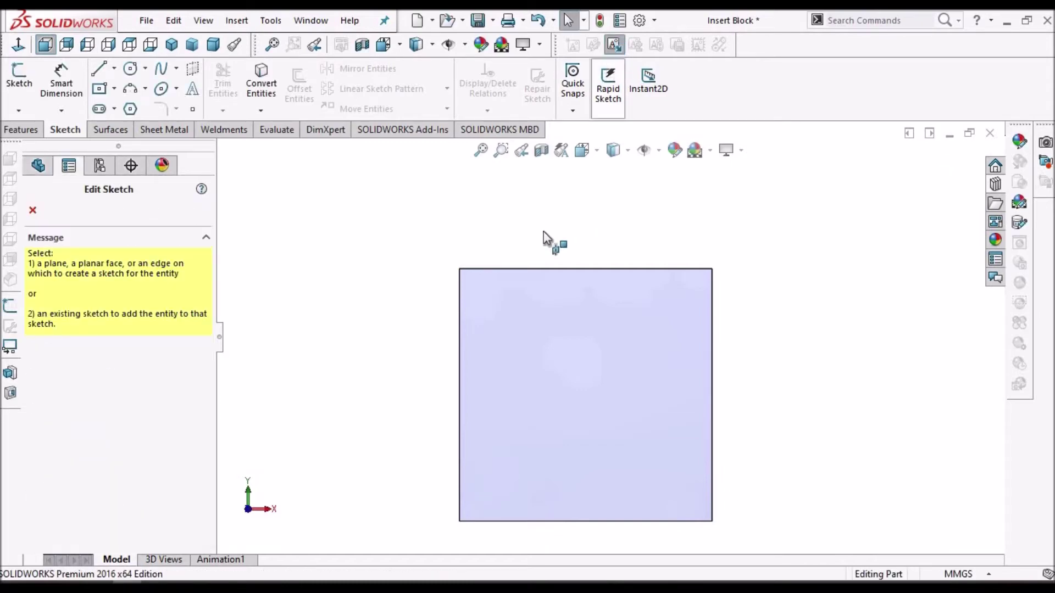
click(494, 378)
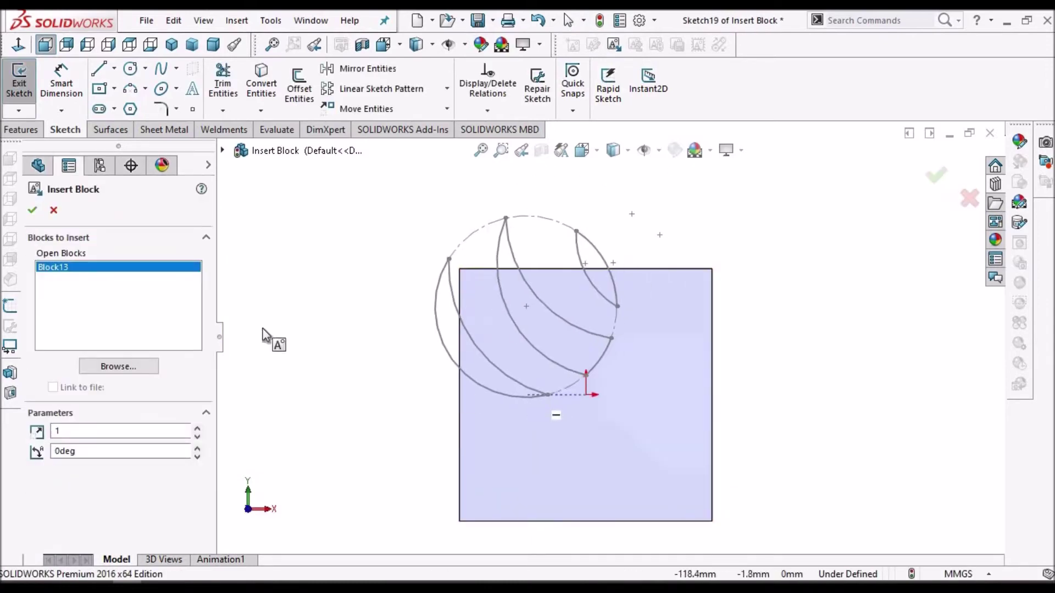
click(53, 210)
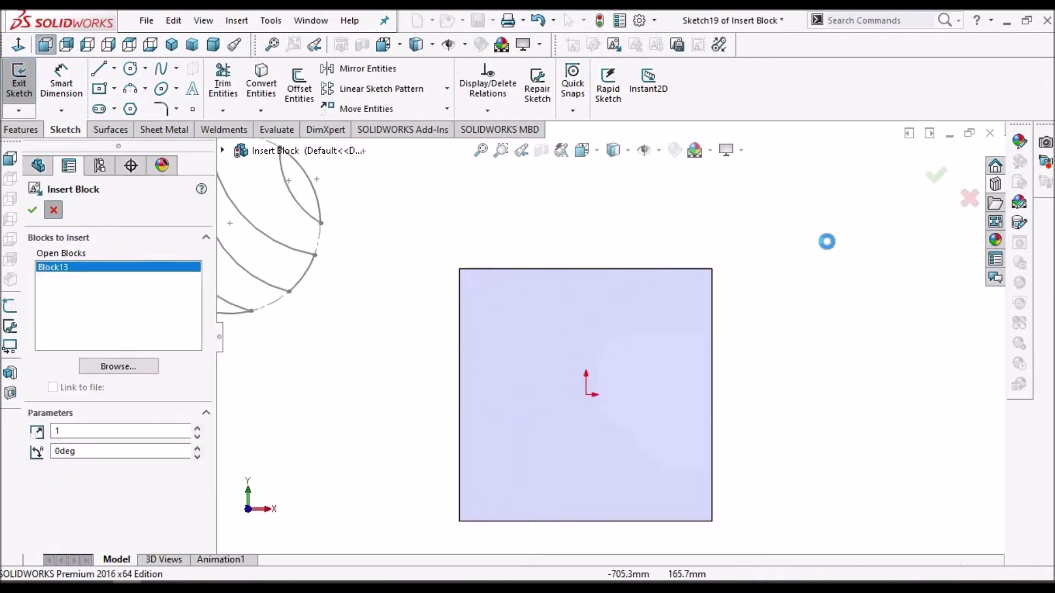
- Insert the Logo 22 block from the Design Library near the centre of the front face, at scale 1 and 0 degrees
click(995, 185)
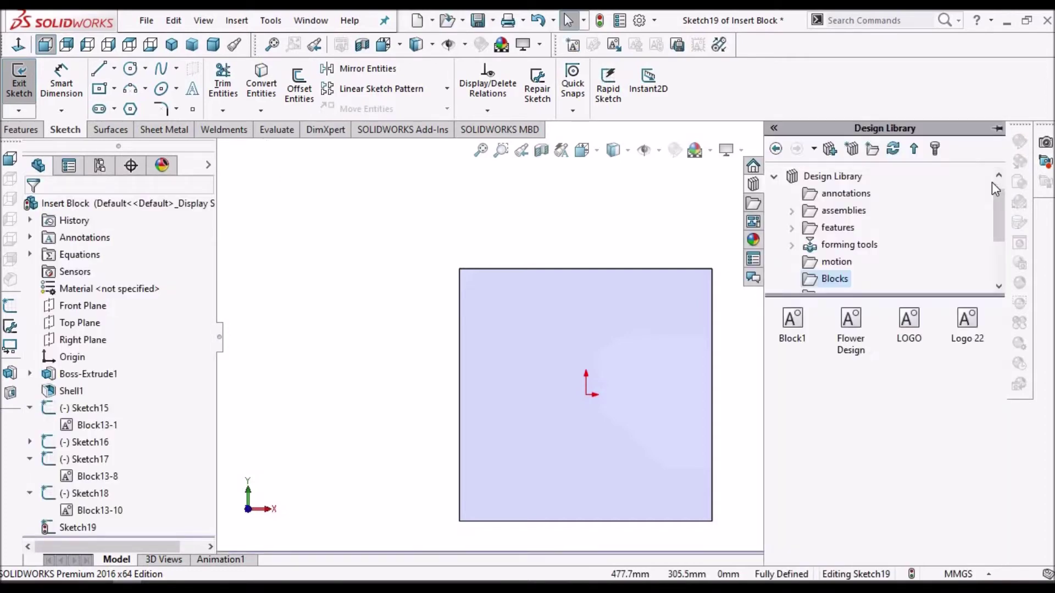
click(967, 323)
key(Return)
drag(967, 323, 579, 416)
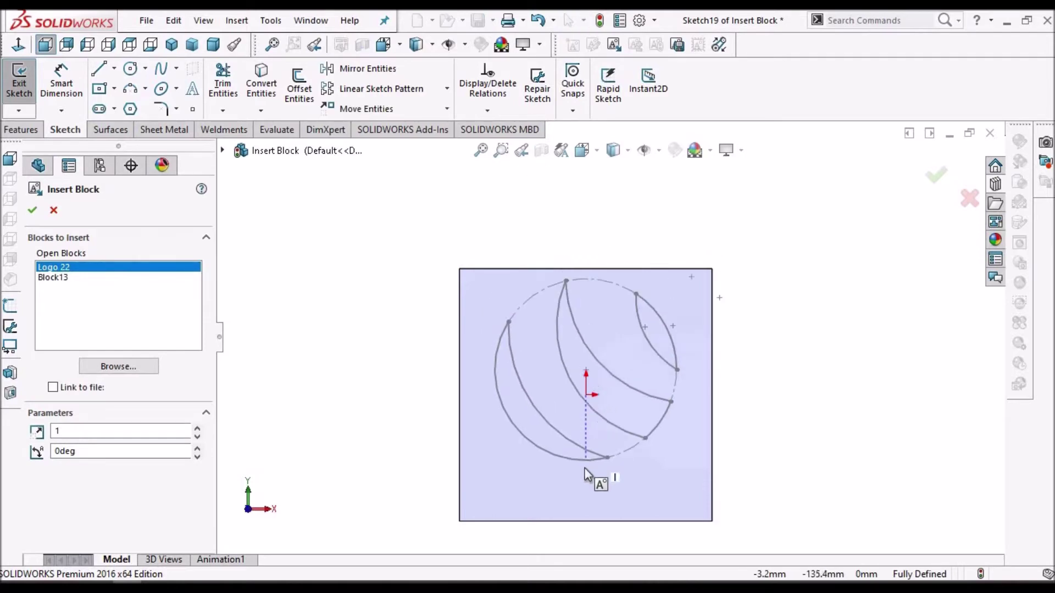
click(586, 484)
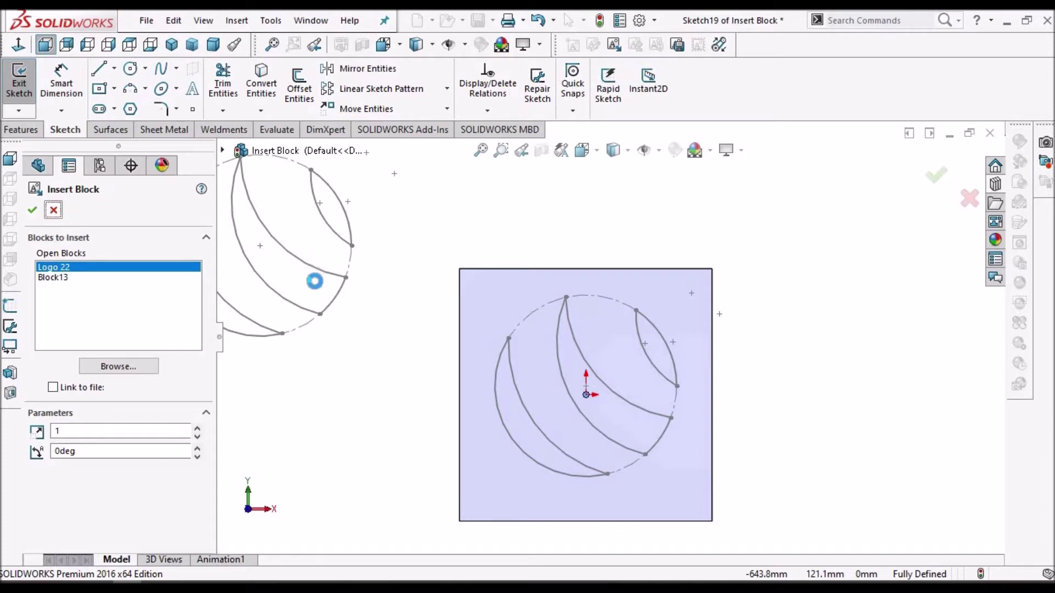
key(Escape)
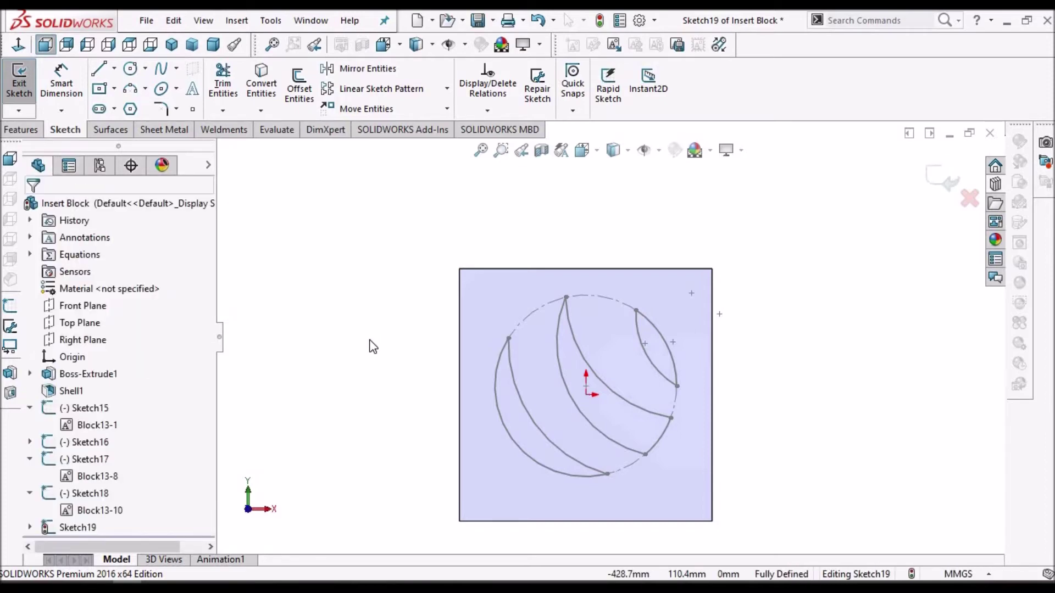
- Check the open blocks available for insertion, and switch to File Explorer to view the design library's Blocks folder
click(613, 46)
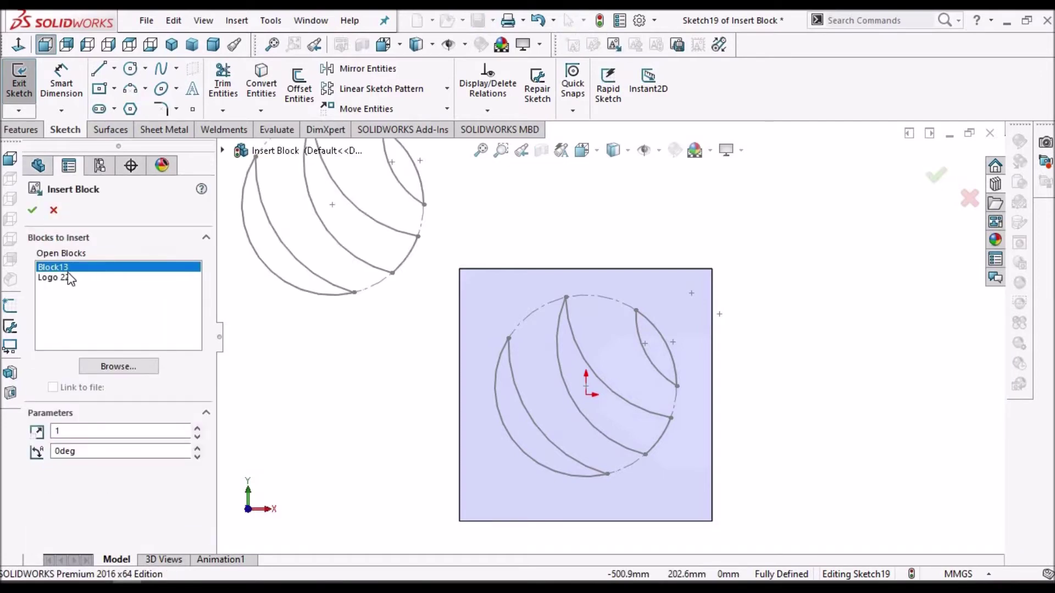
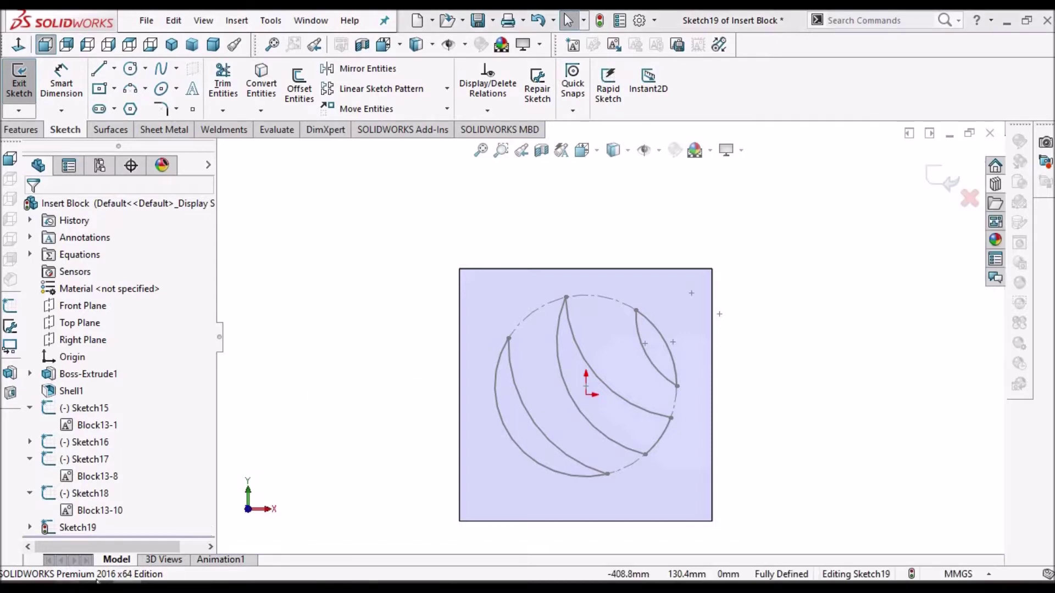
click(252, 538)
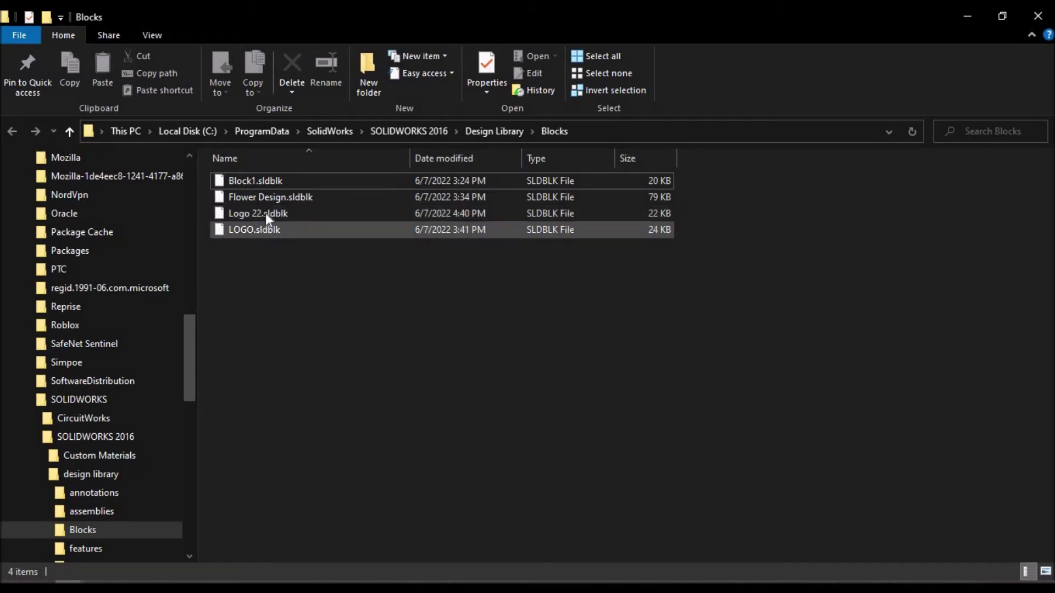
- Copy the Logo 22.sldblk file from the Blocks folder, and switch back to SOLIDWORKS
double_click(266, 214)
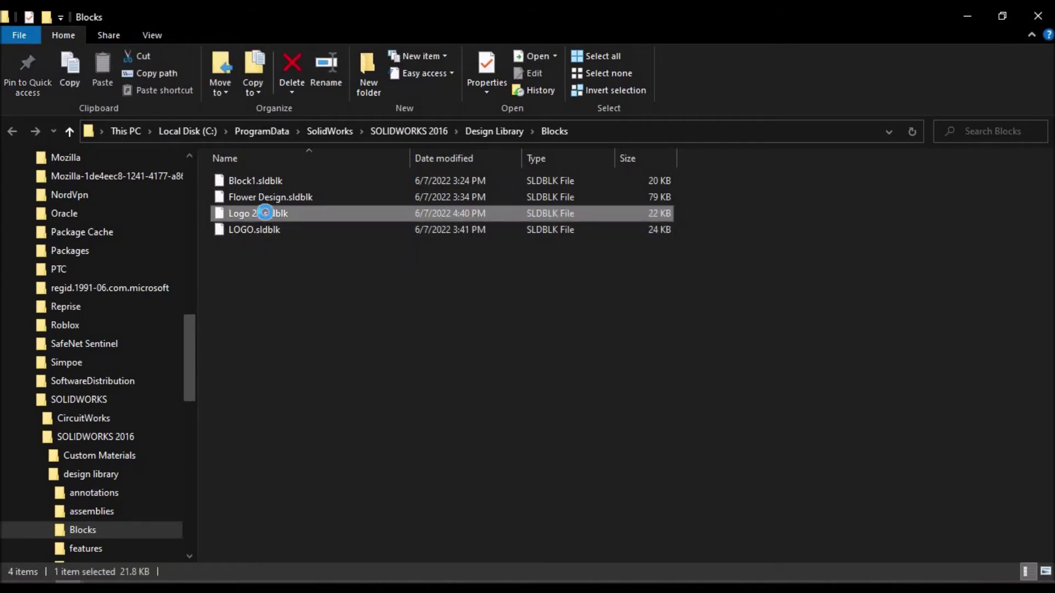
right_click(265, 213)
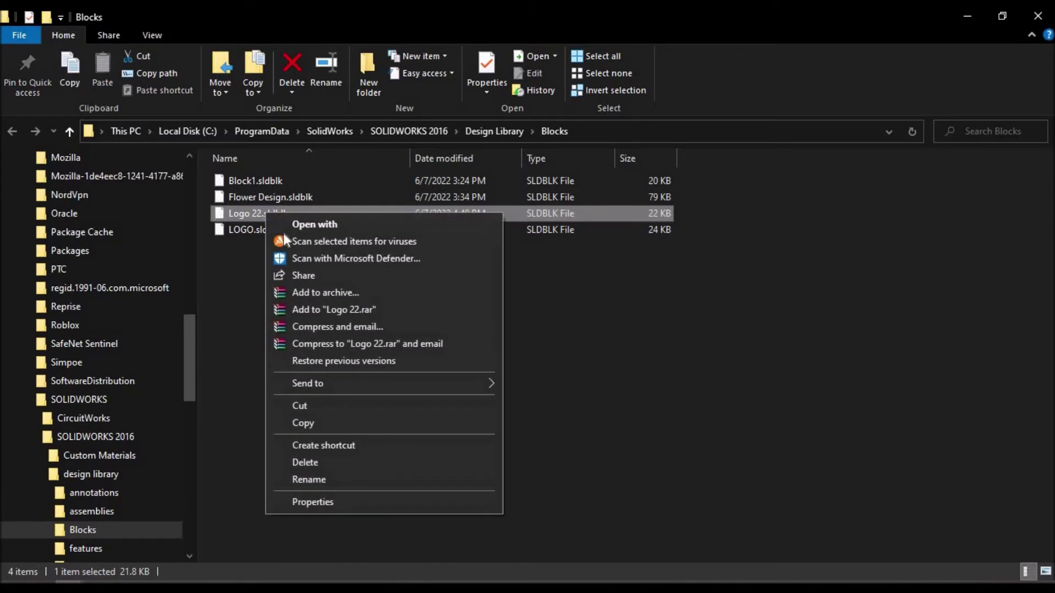
click(311, 424)
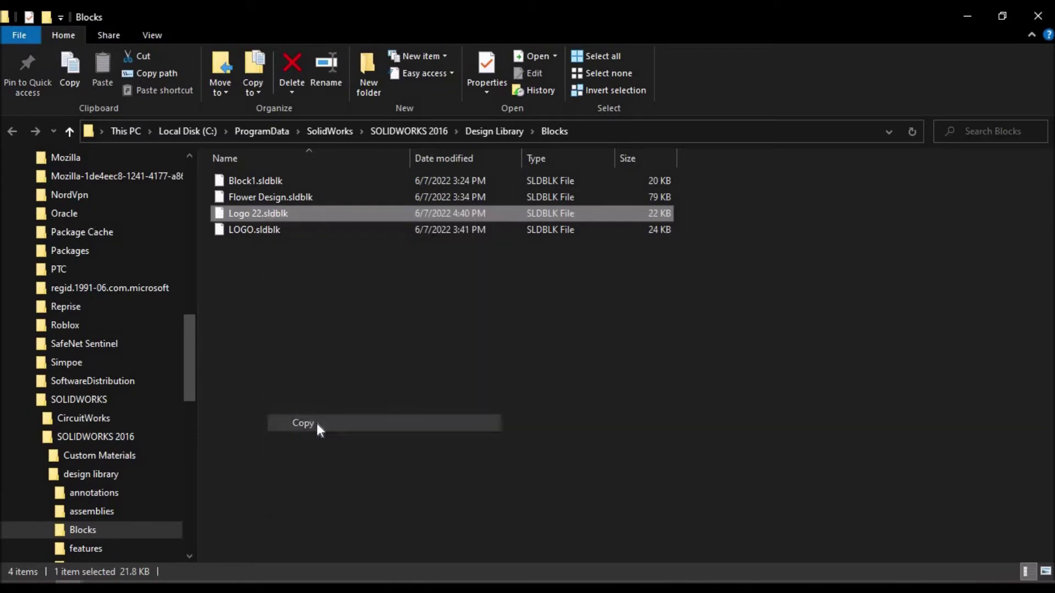
click(438, 334)
click(968, 16)
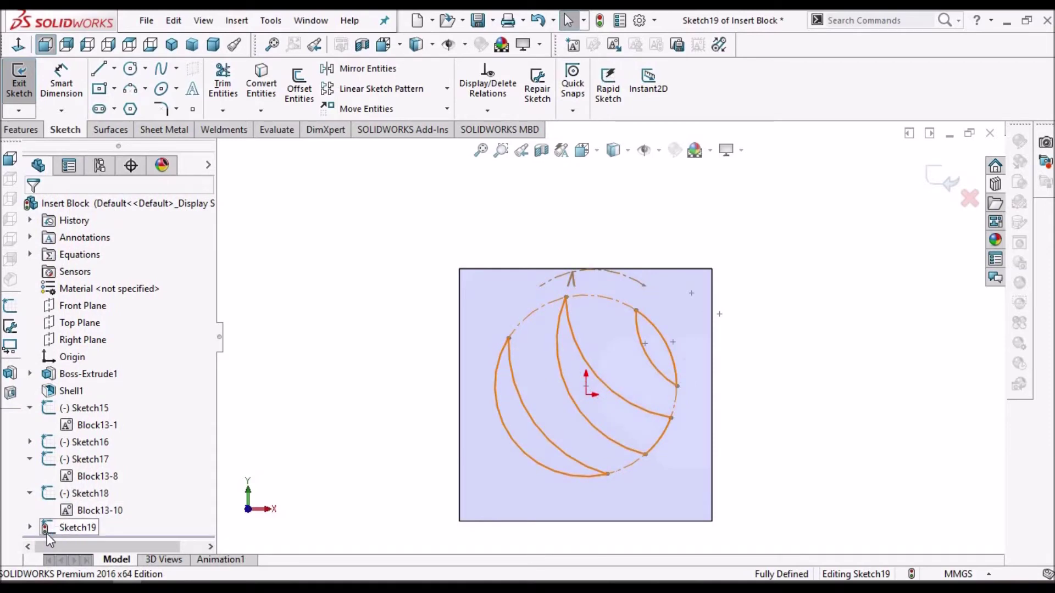
- Exit the sketch, and explode Block13-10 in Sketch18 and Logo 22-1 in Sketch19
click(601, 22)
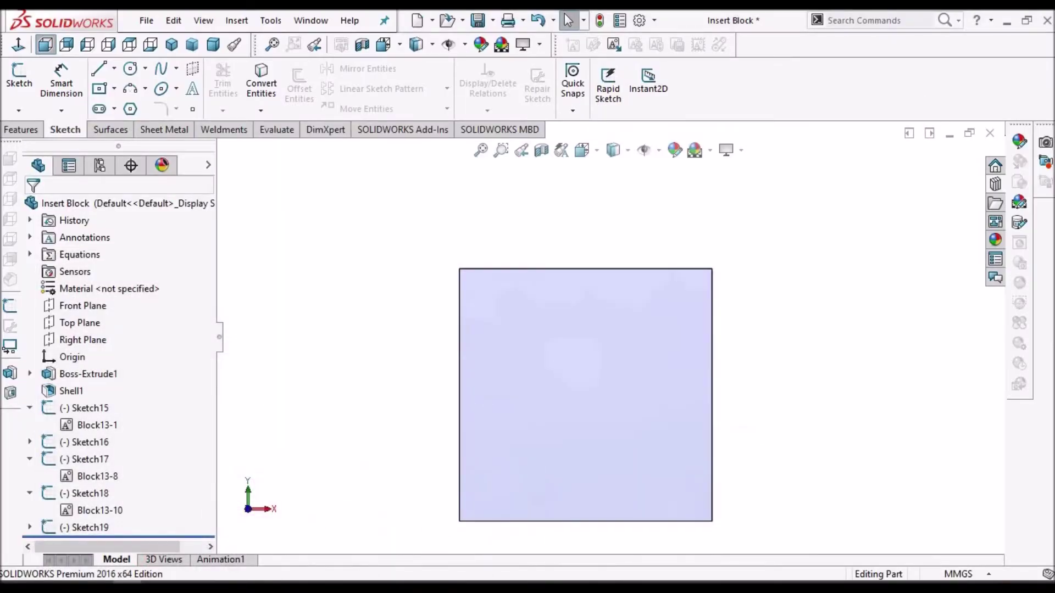
right_click(92, 512)
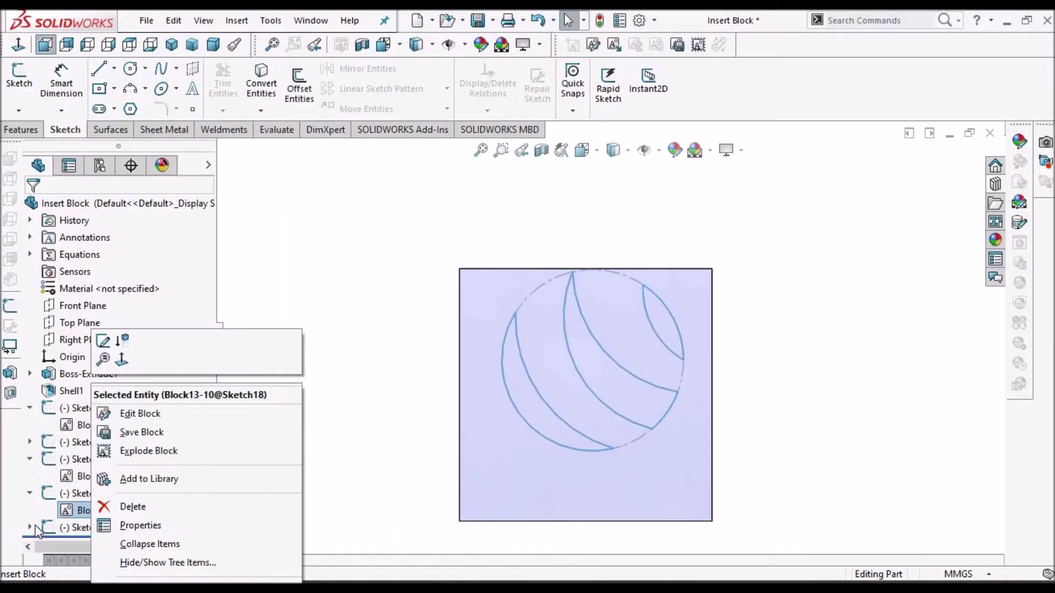
key(Escape)
click(88, 527)
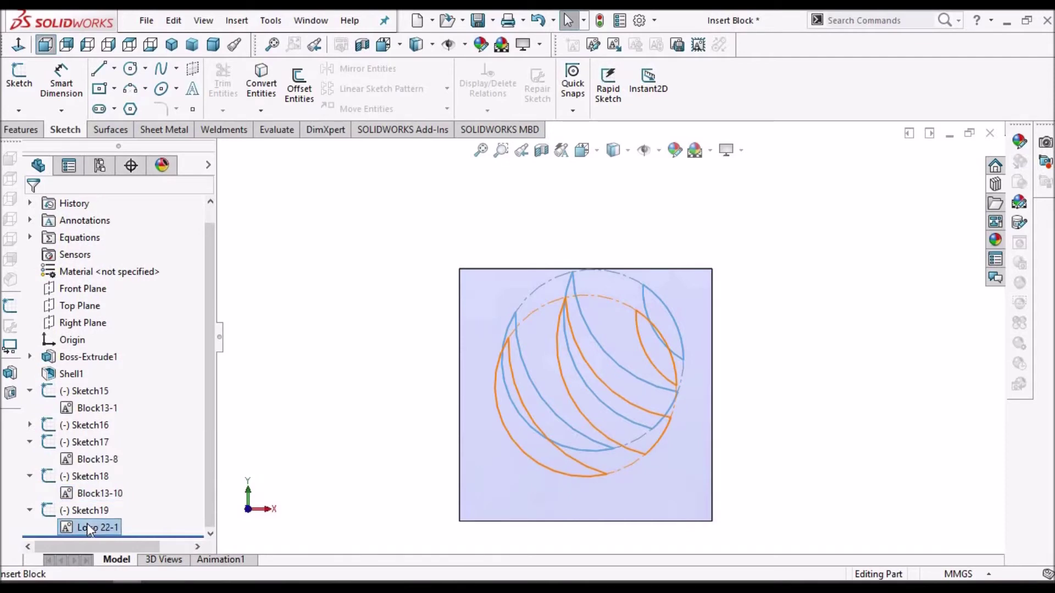
right_click(88, 527)
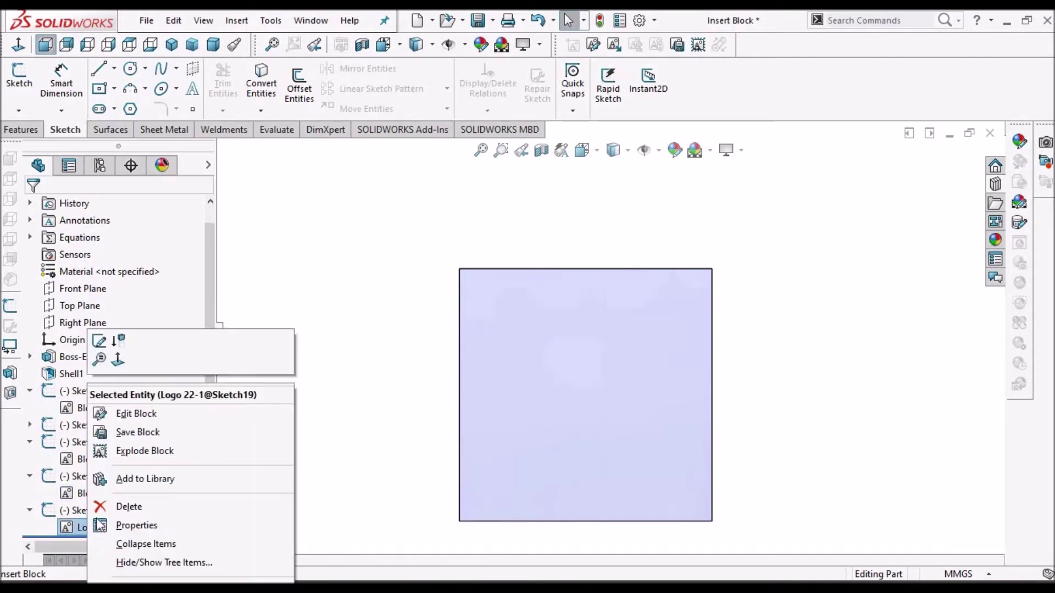
click(149, 453)
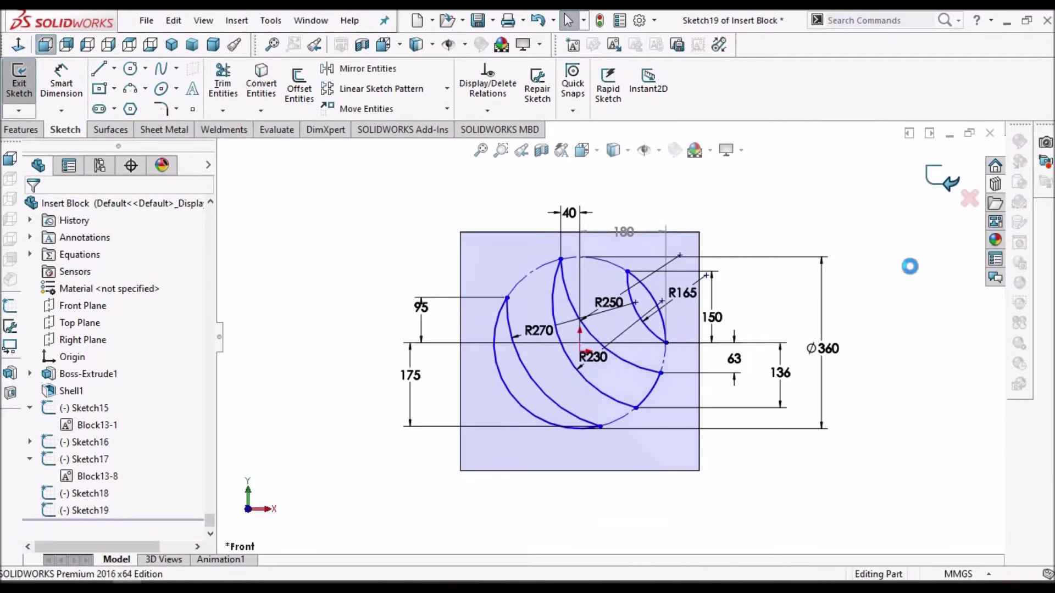
key(ctrl+b)
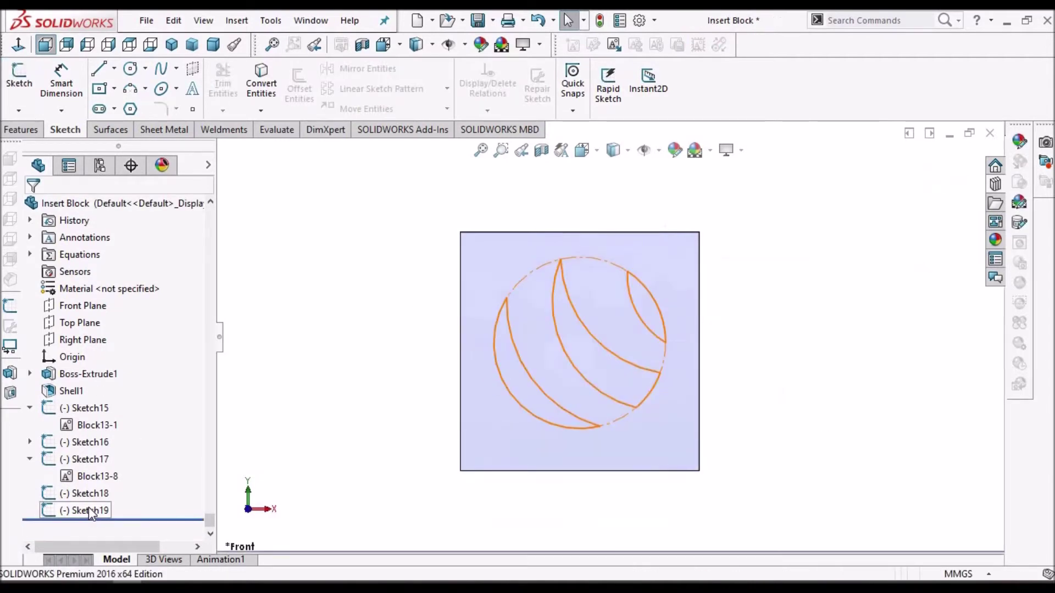
- Reopen Sketch19 to examine the exploded logo's entities and dimensions, and leave the sketch
click(88, 508)
click(112, 464)
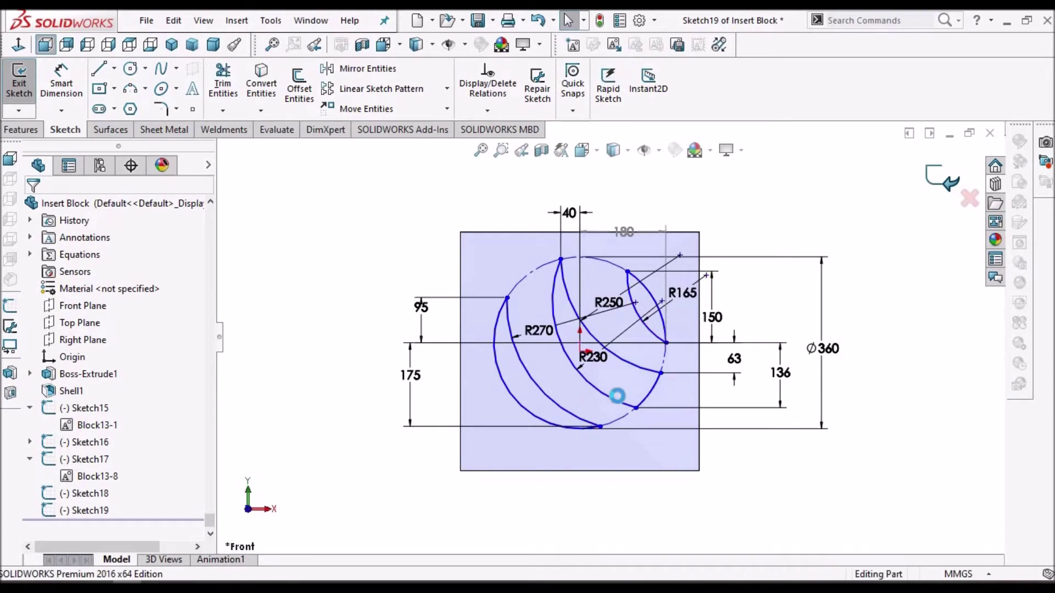
key(ctrl+b)
- Start a sketch on the plate's front face and insert Block13 at the origin, at scale 1 and 0 degrees
click(622, 360)
click(19, 77)
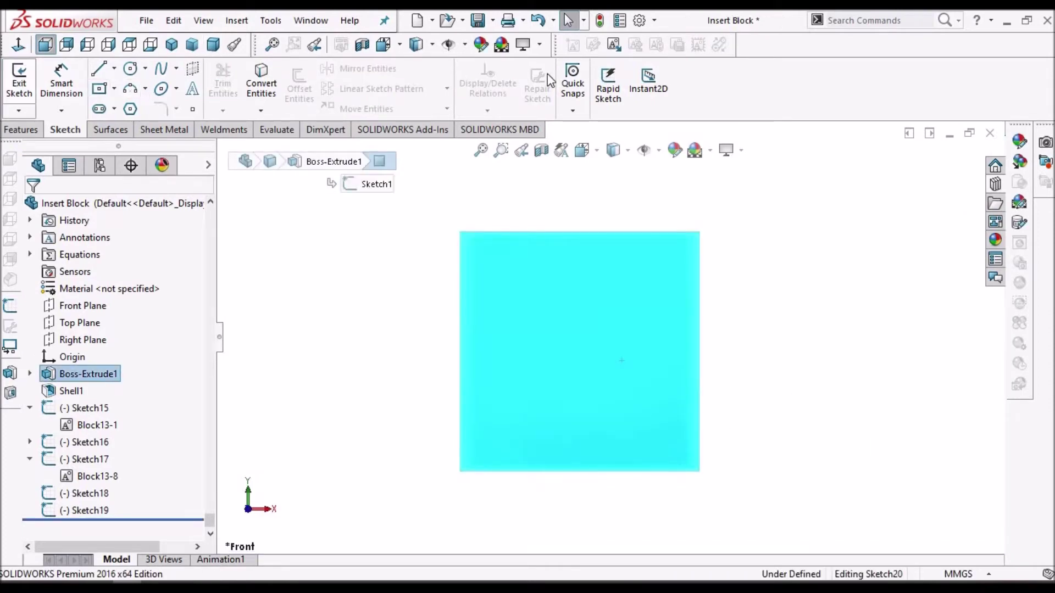
click(619, 50)
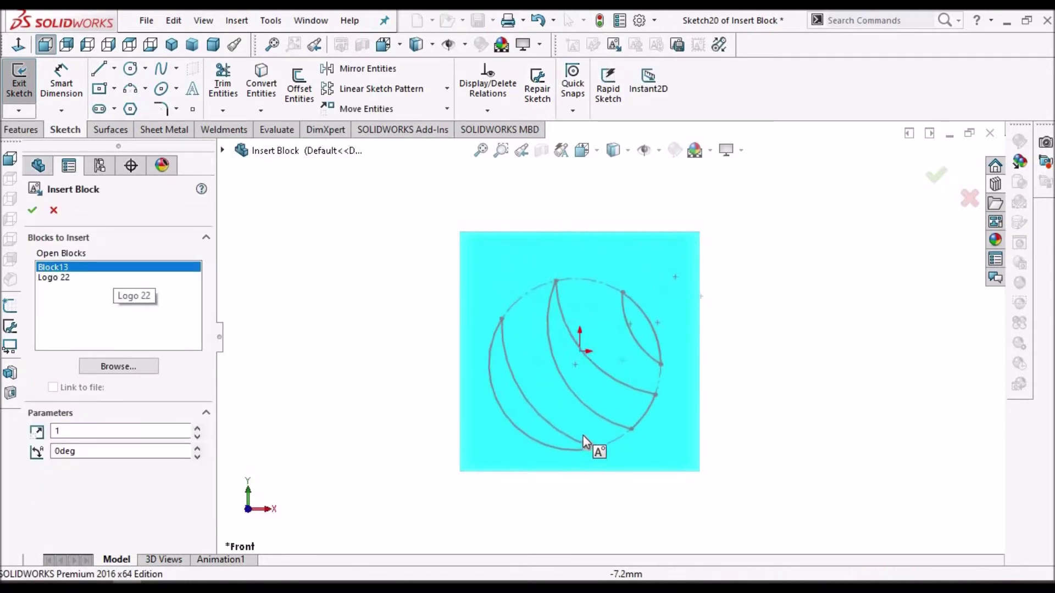
click(372, 213)
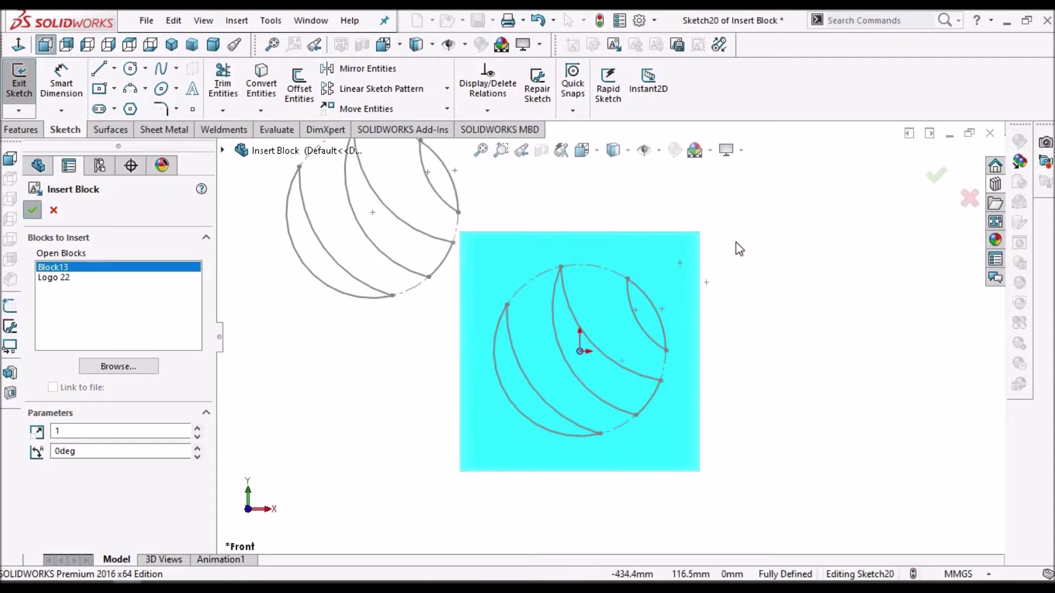
key(Escape)
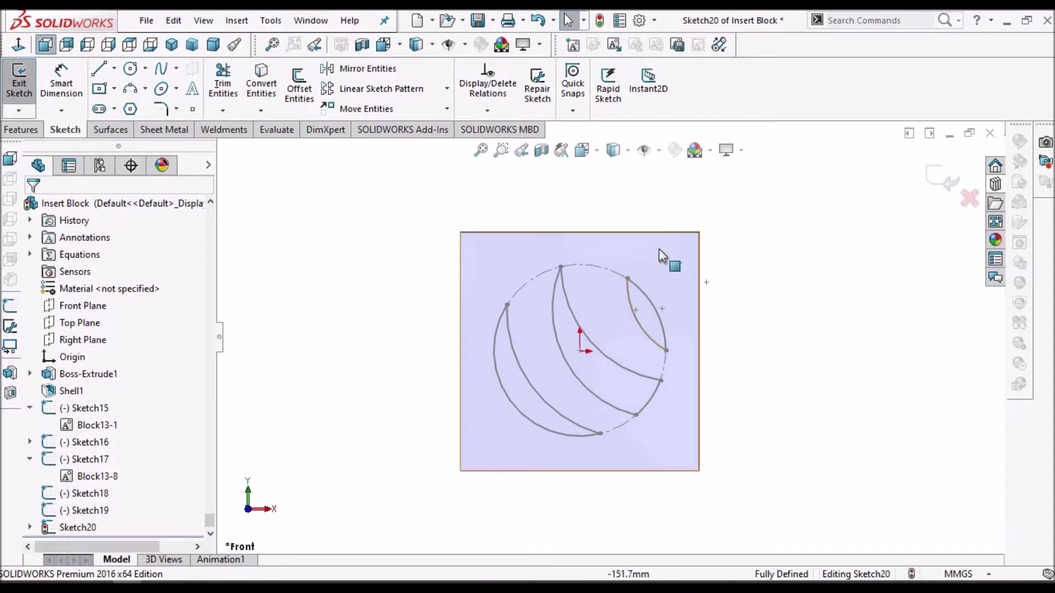
- Explode the Block13 instance placed at the origin into editable sketch entities
click(529, 279)
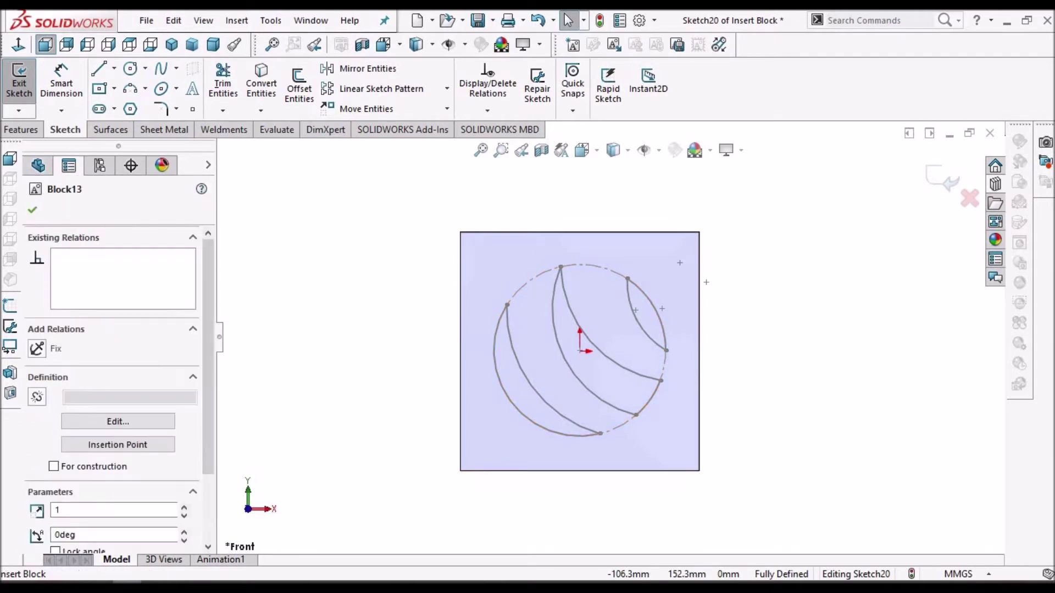
right_click(529, 282)
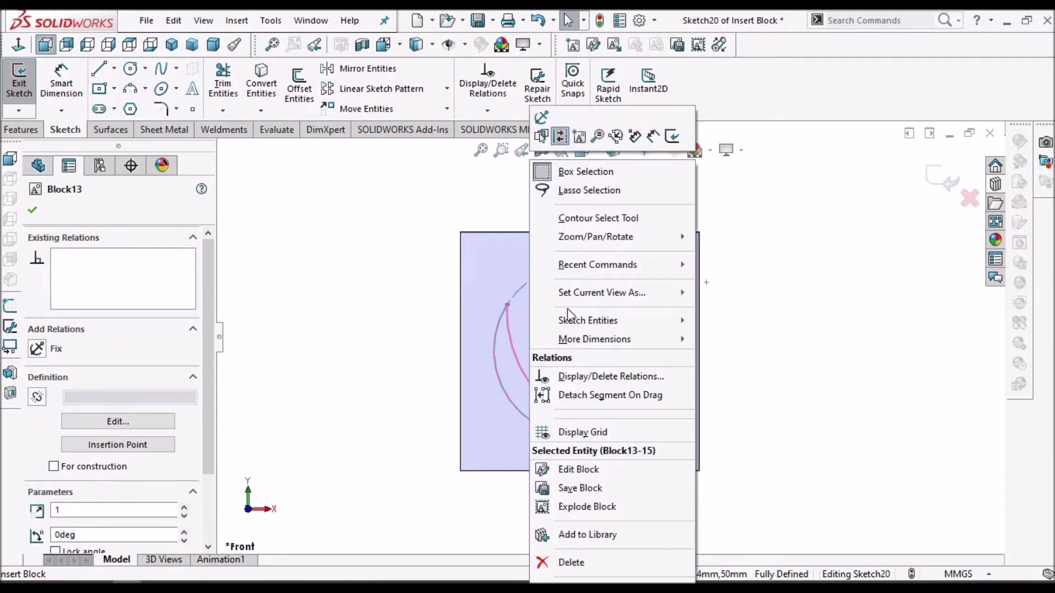
click(593, 507)
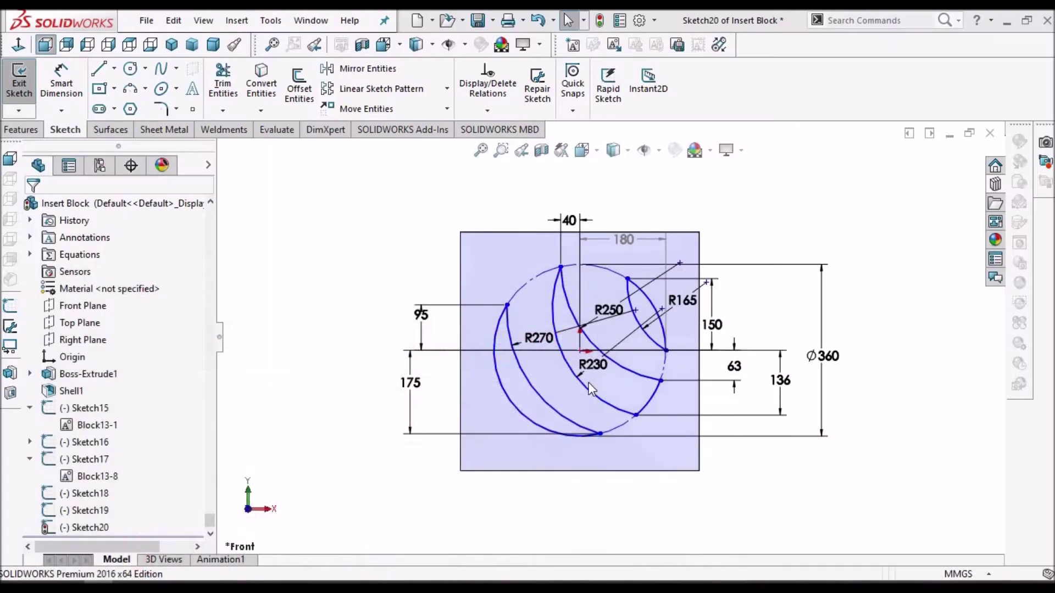
- Replace the logo's R270 arc with a straight line about 333 mm long between the arc's two endpoints
click(550, 411)
key(Delete)
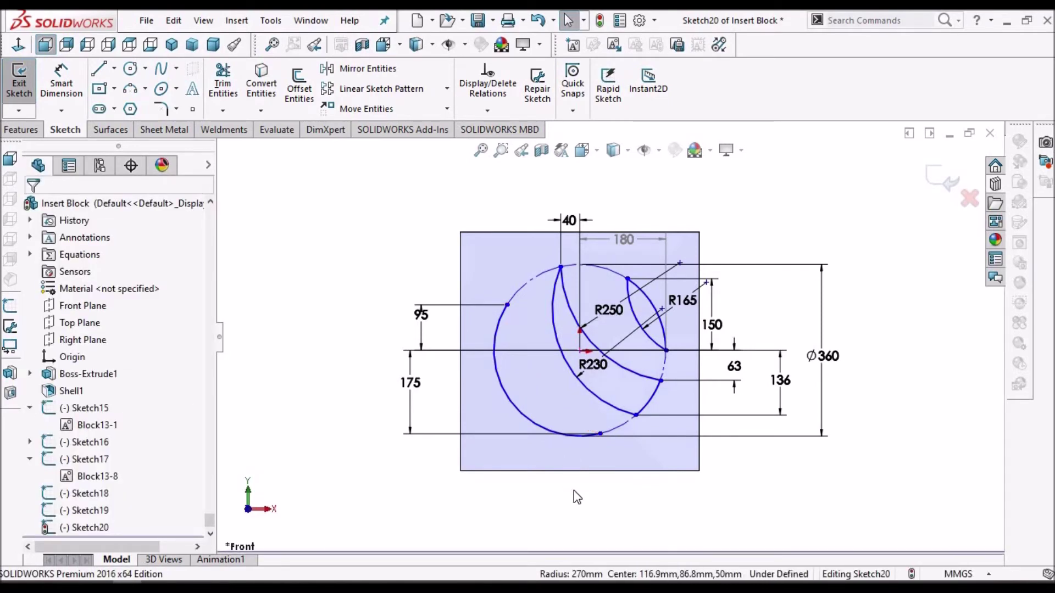
click(98, 71)
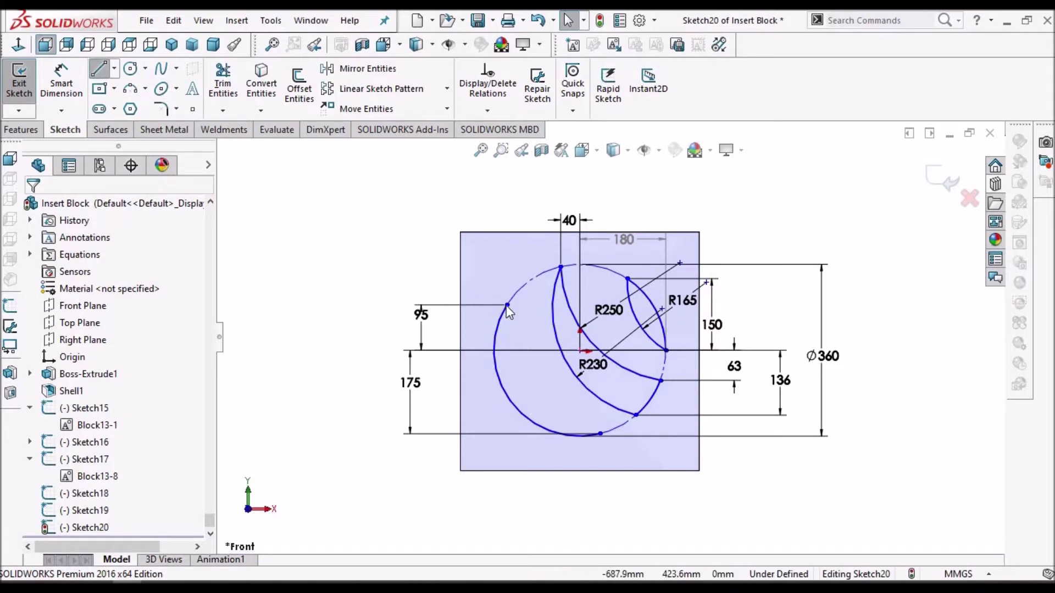
click(600, 434)
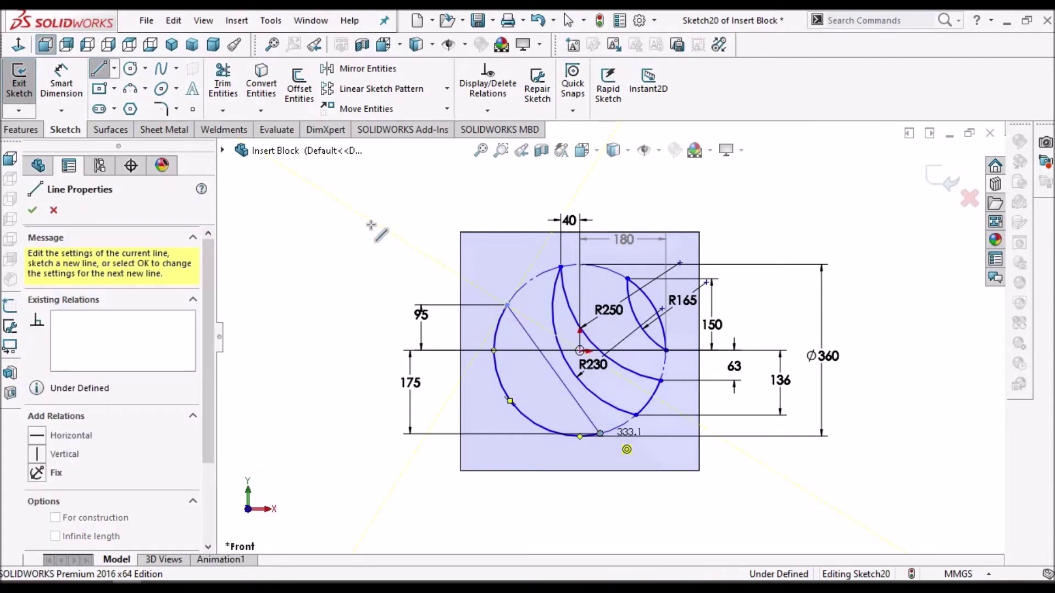
right_click(374, 231)
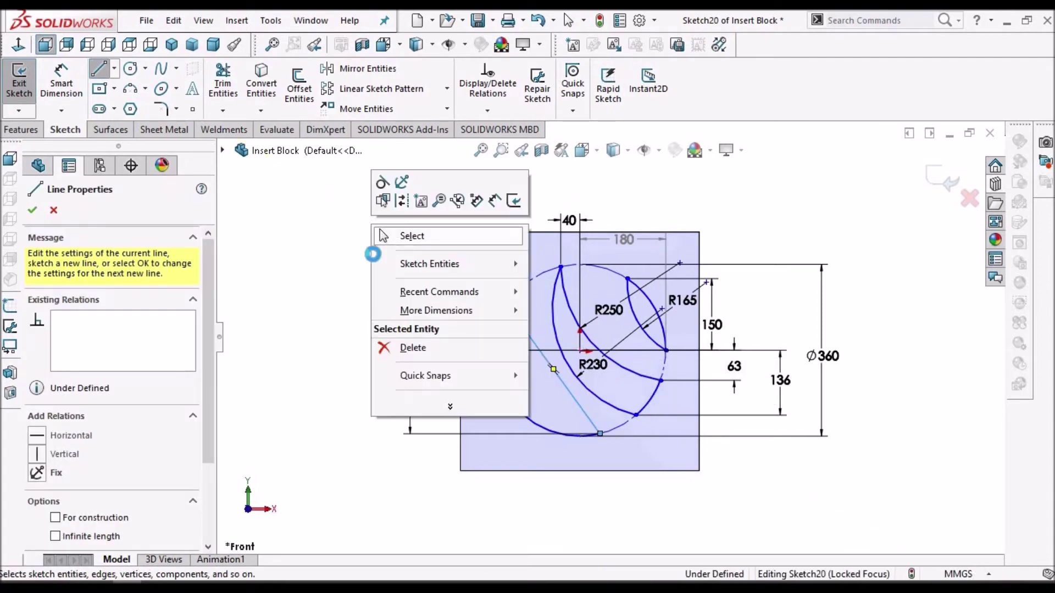
click(384, 235)
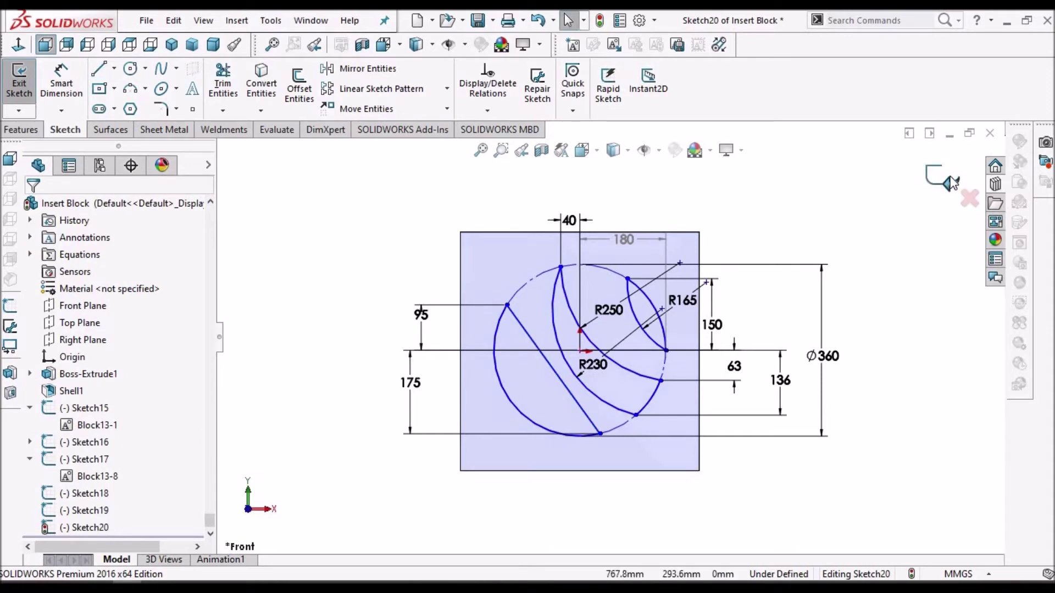
- Make a new block from all entities and dimensions of the modified logo sketch
drag(328, 173, 940, 524)
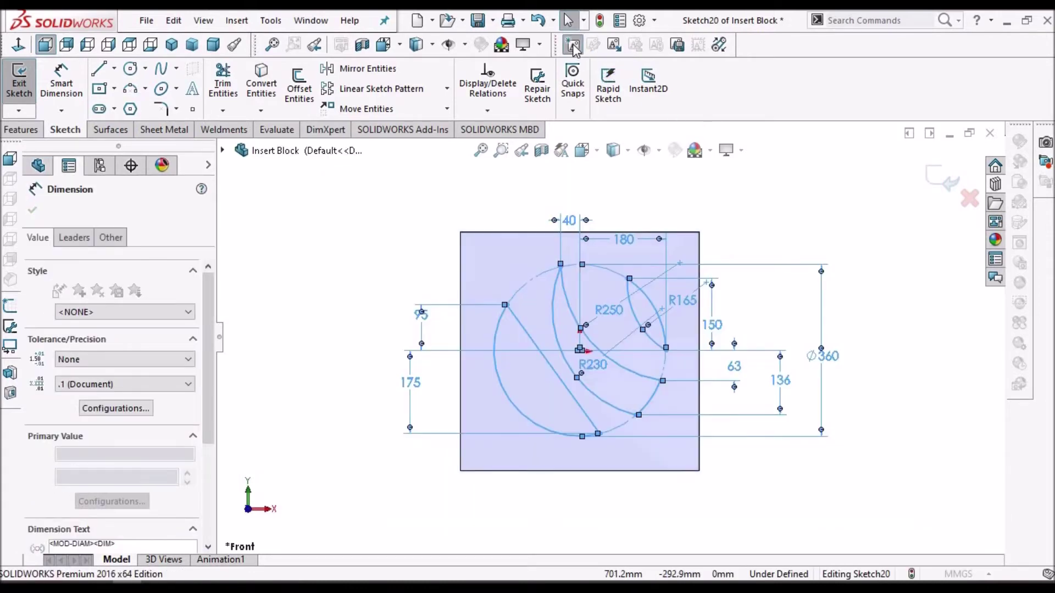
click(572, 45)
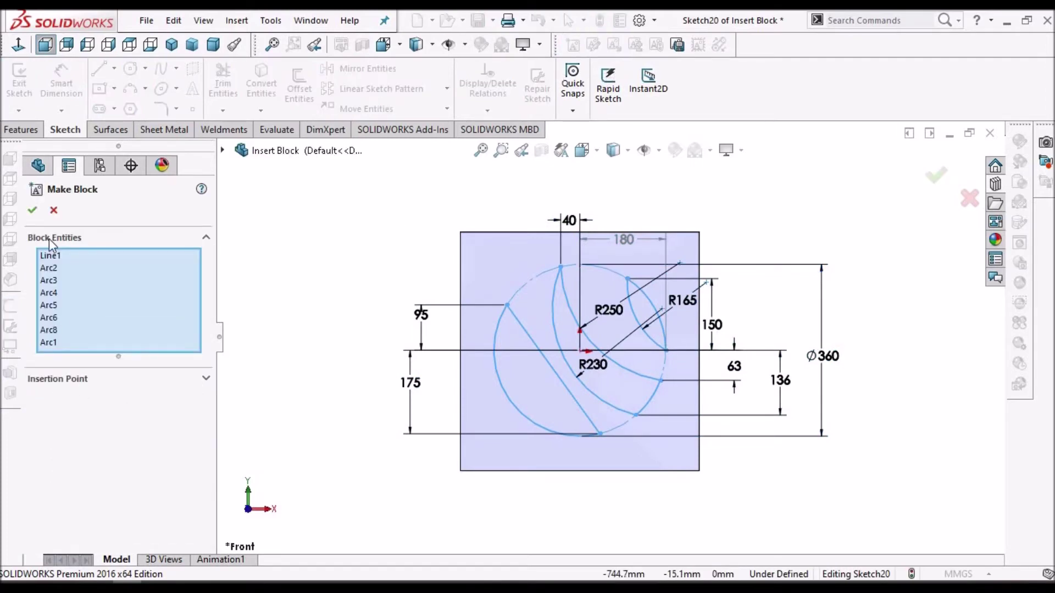
click(36, 210)
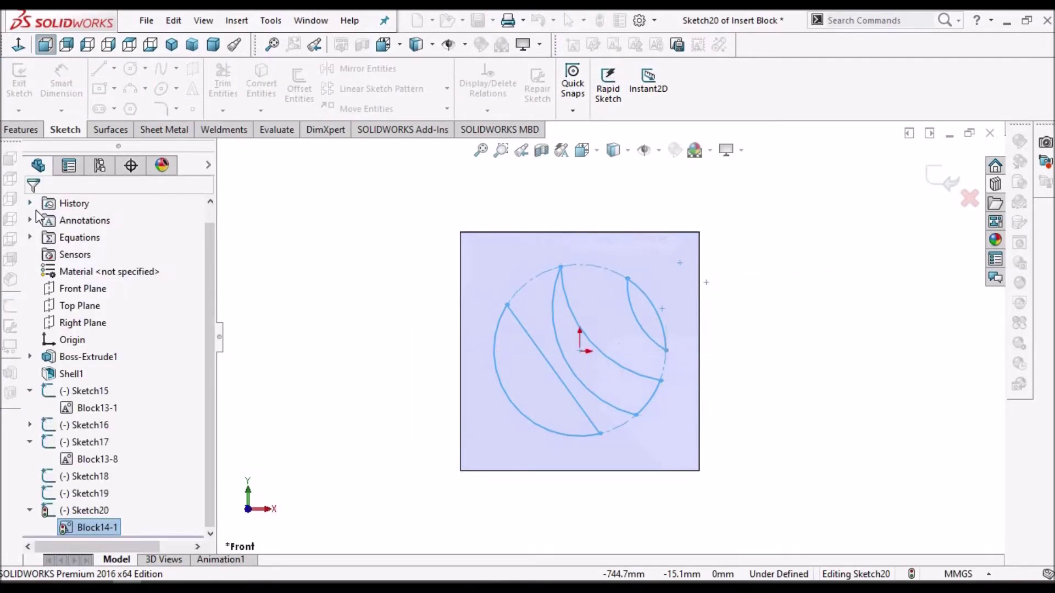
click(426, 305)
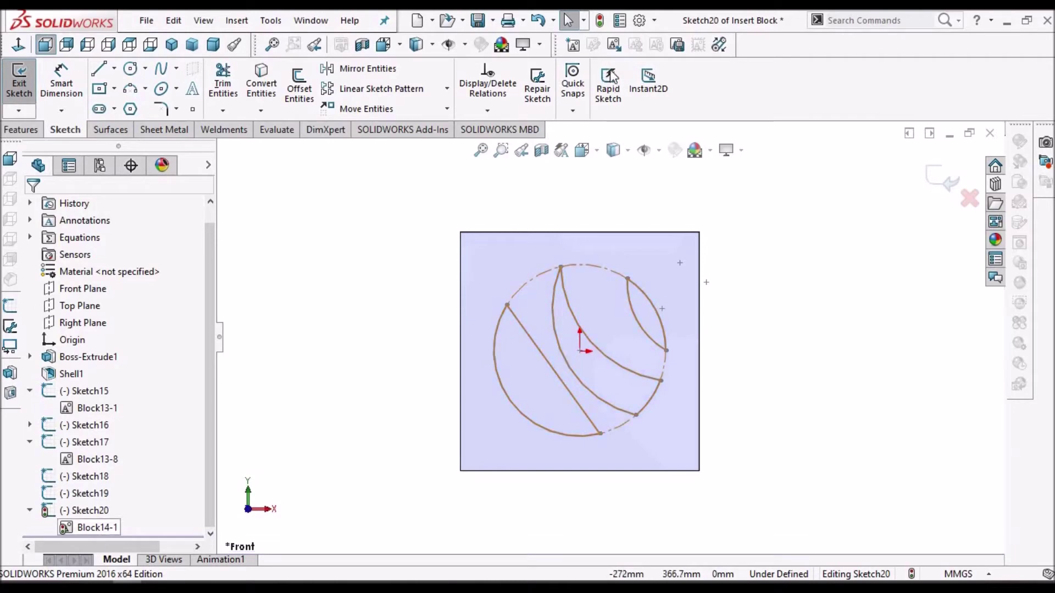
- In a new sketch on the plate's front face, insert Block13 near the centre at scale 1 and 0 degrees
click(600, 20)
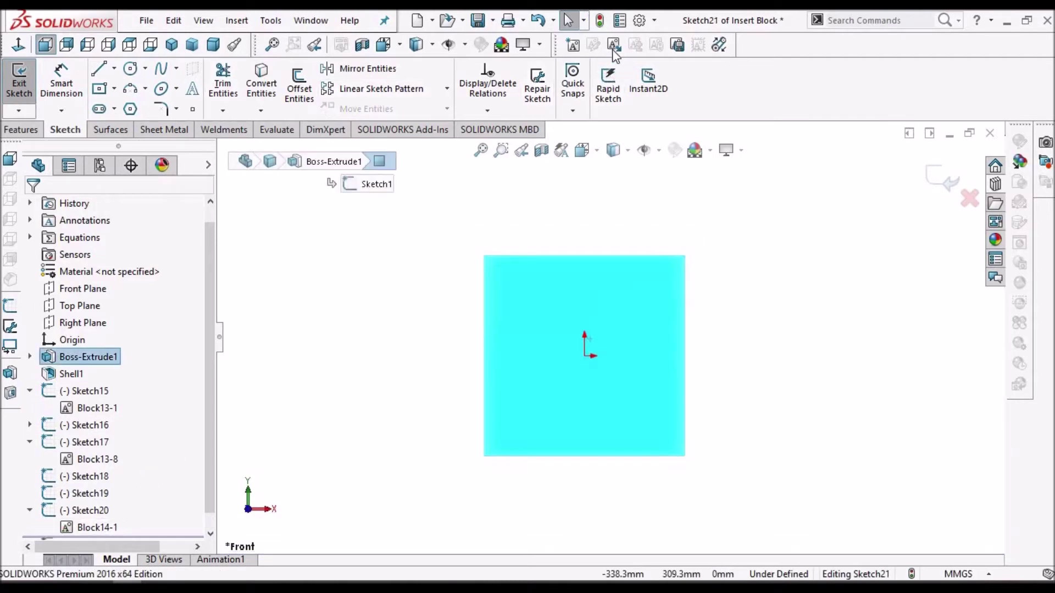
click(615, 45)
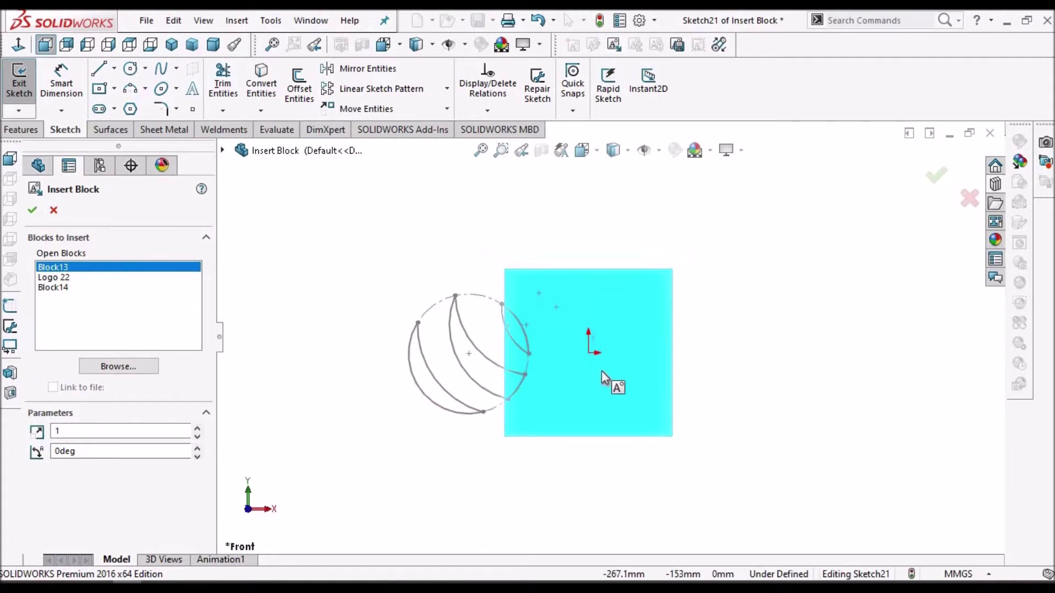
click(587, 348)
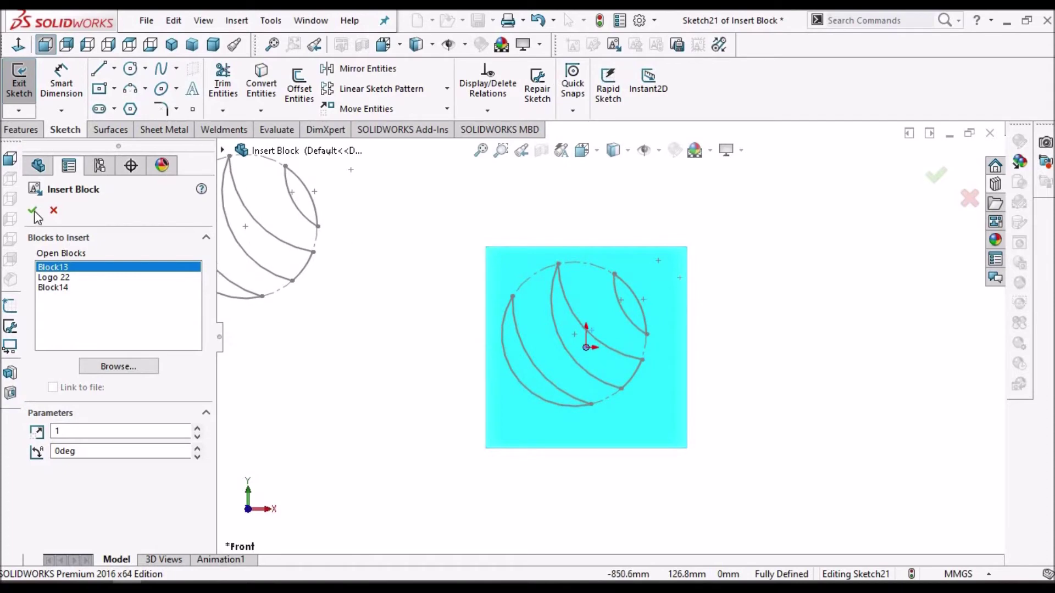
- Insert Block14 just outside the plate, beside the Block13 instance, at scale 1 and 0 degrees
click(621, 50)
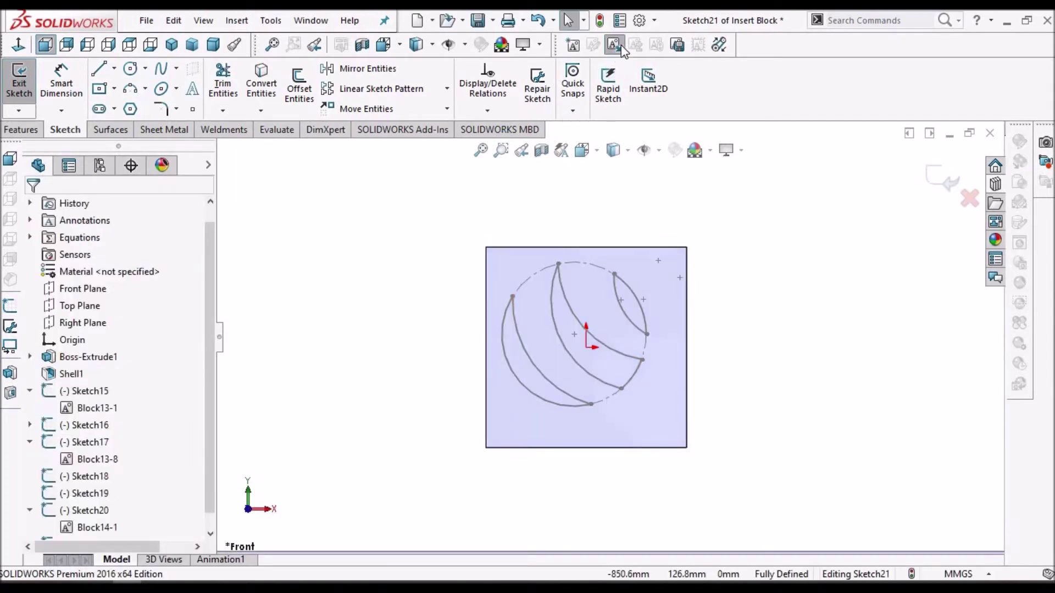
click(621, 44)
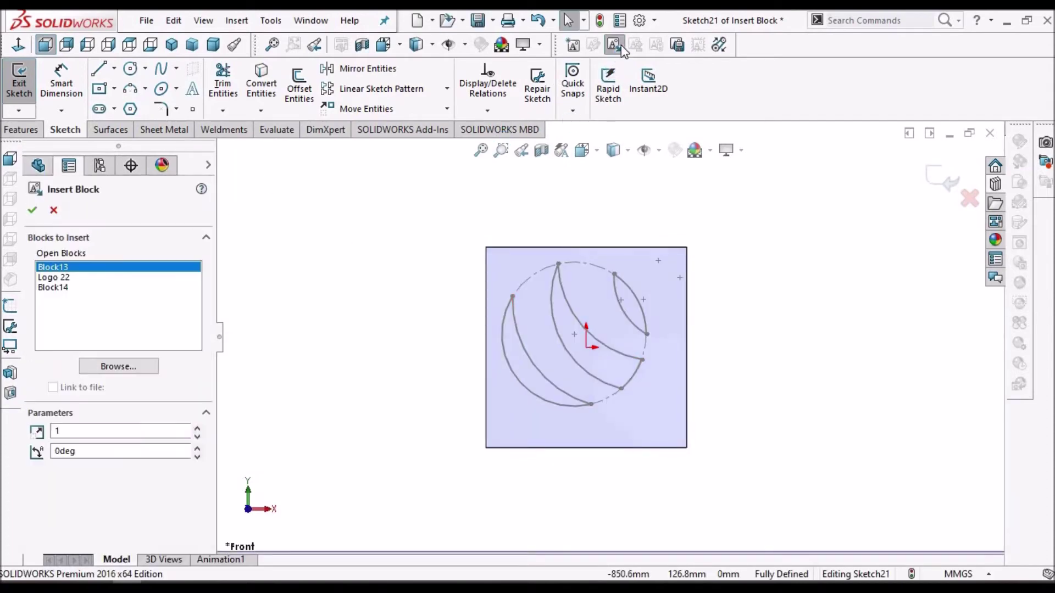
click(63, 289)
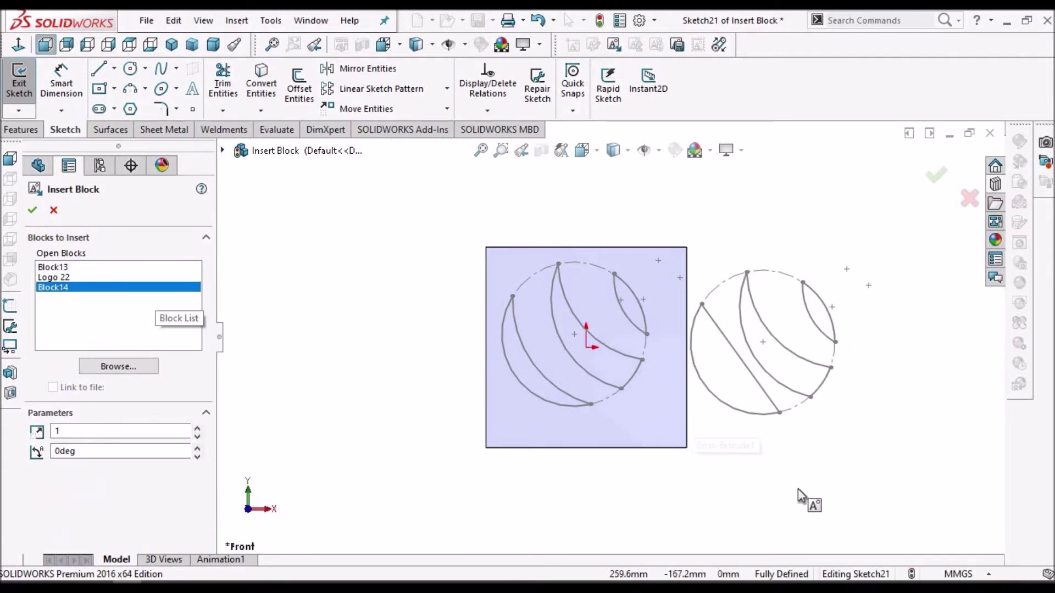
click(32, 210)
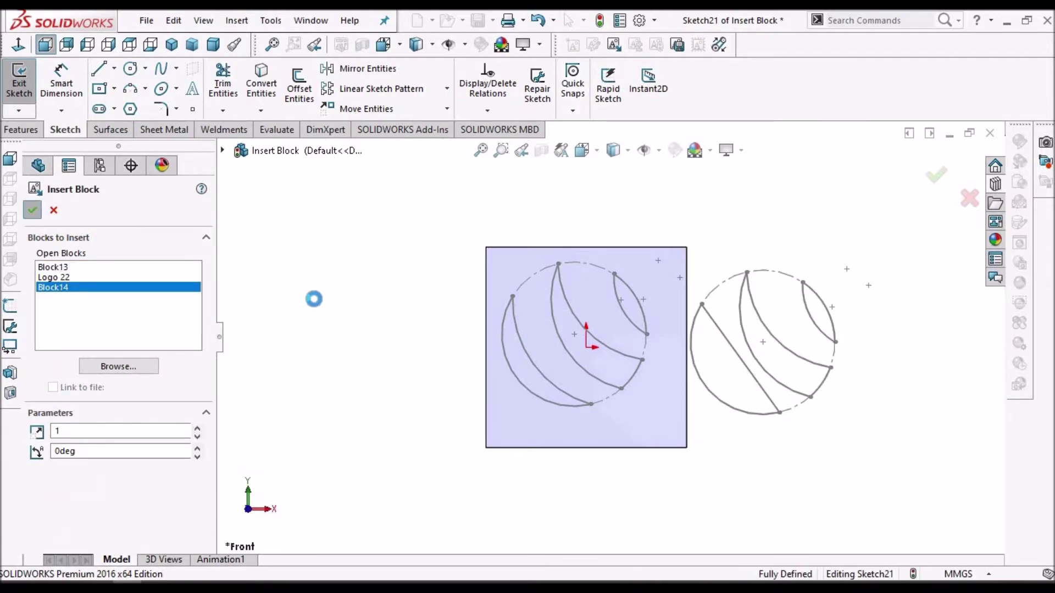
scroll(813, 391, down, 1)
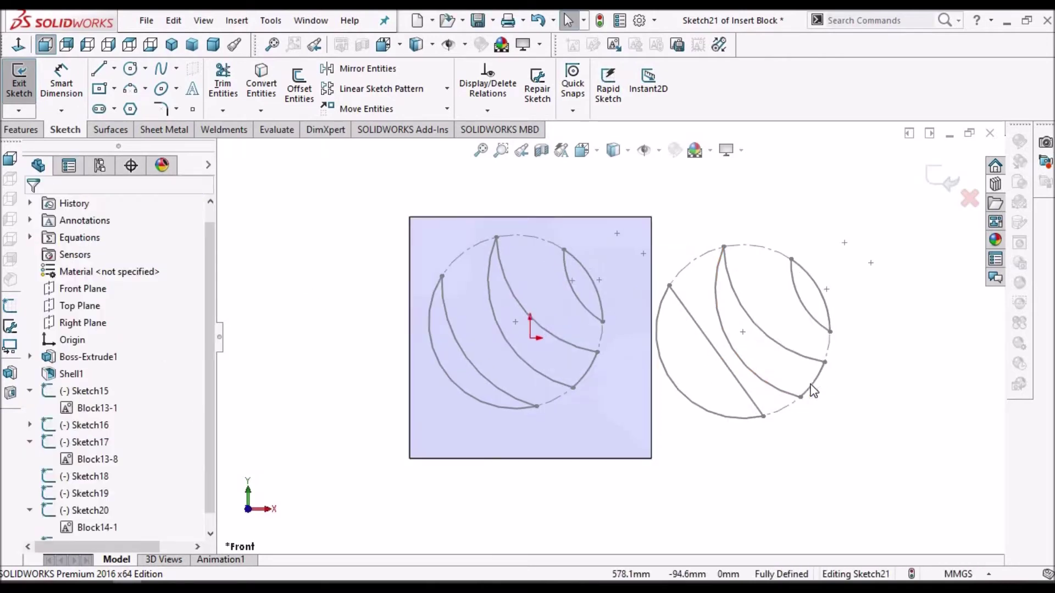
- Rebuild the part containing the Block13 and Block14 instances
scroll(813, 392, down, 1)
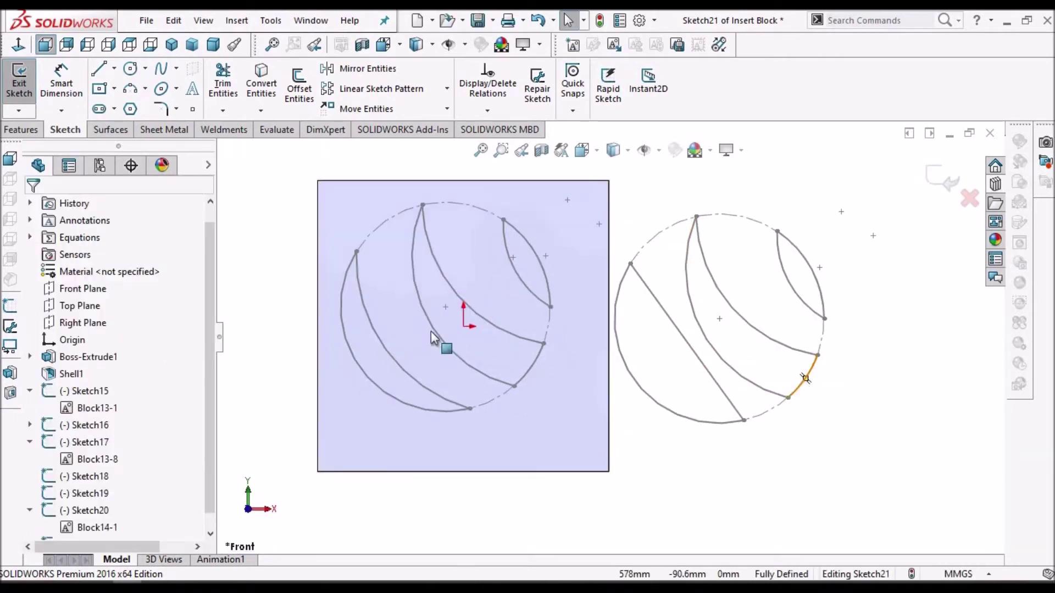
scroll(522, 374, up, 2)
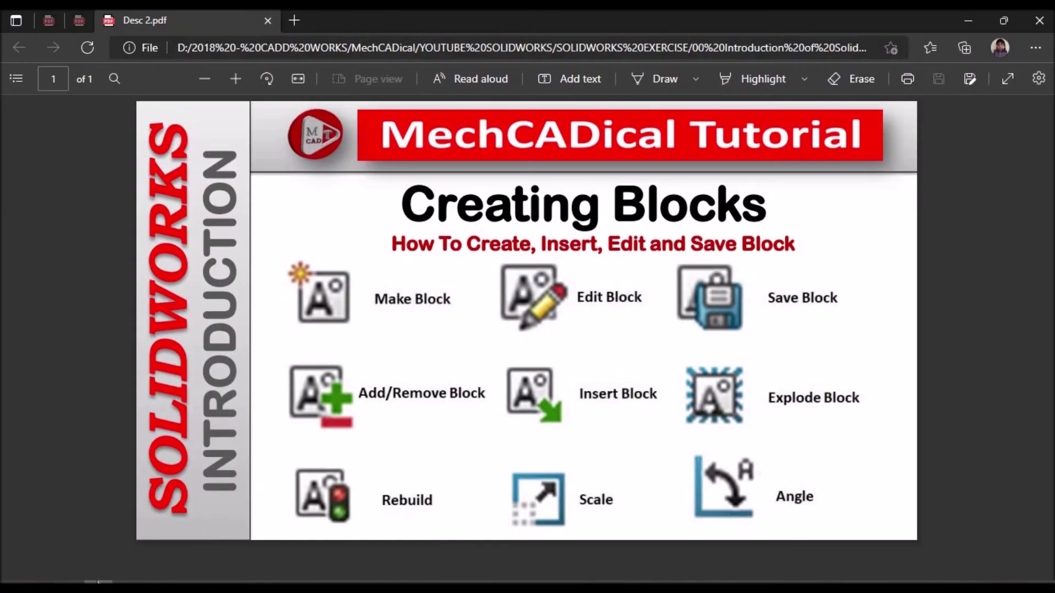
click(224, 549)
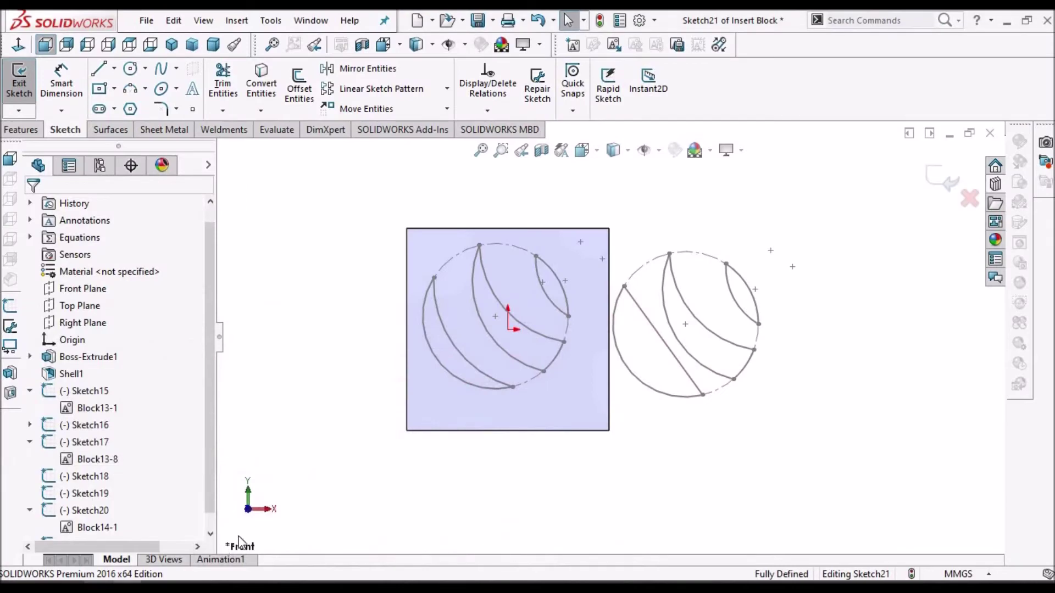
click(210, 534)
key(ctrl+v)
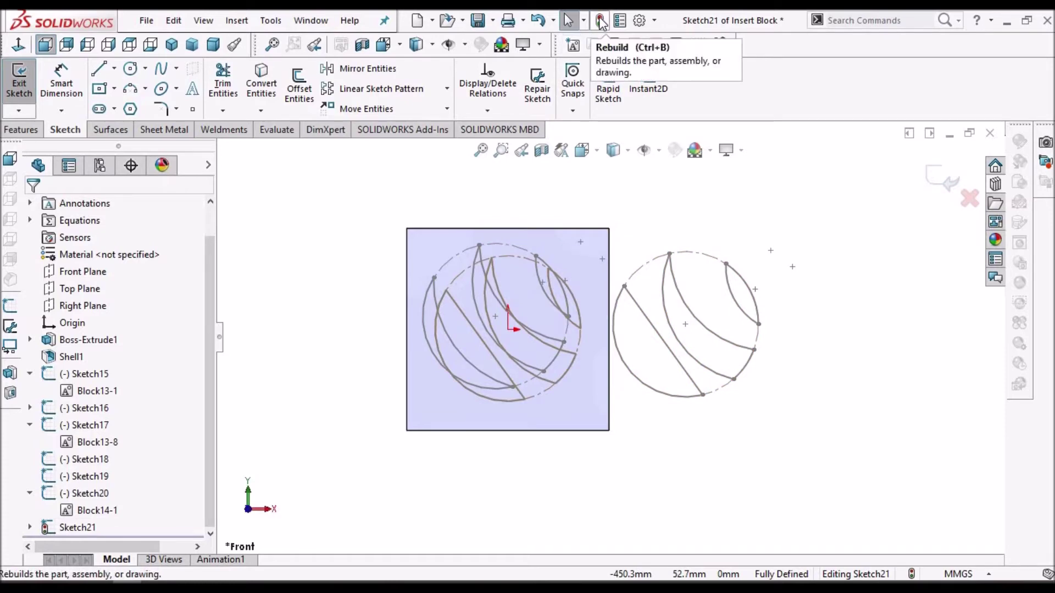
click(601, 22)
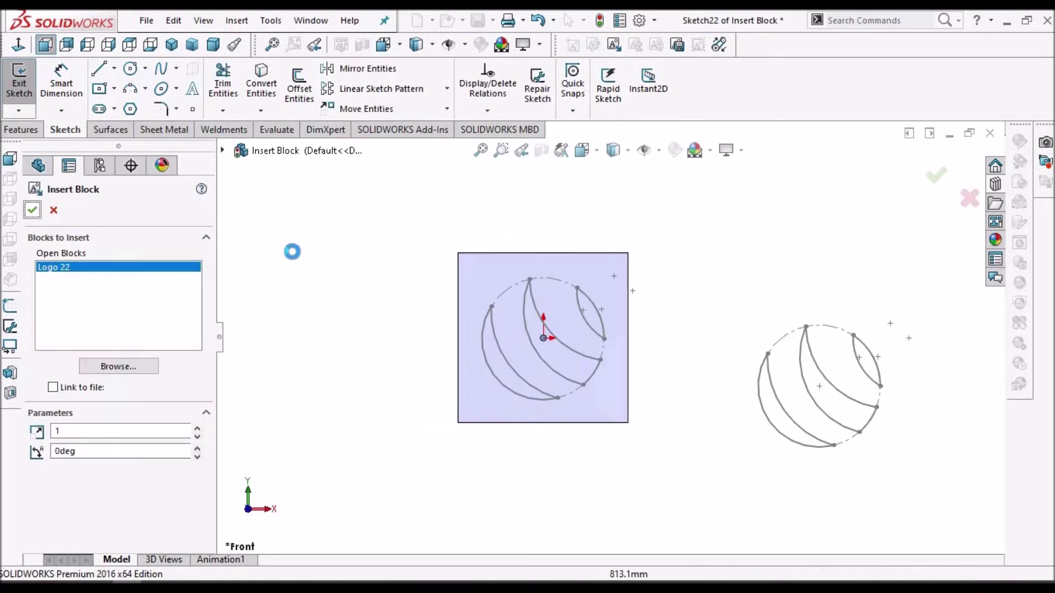
- Finish inserting the Logo 22 block near the centre of the plate's front face at scale 1 and 0 degrees
key(Escape)
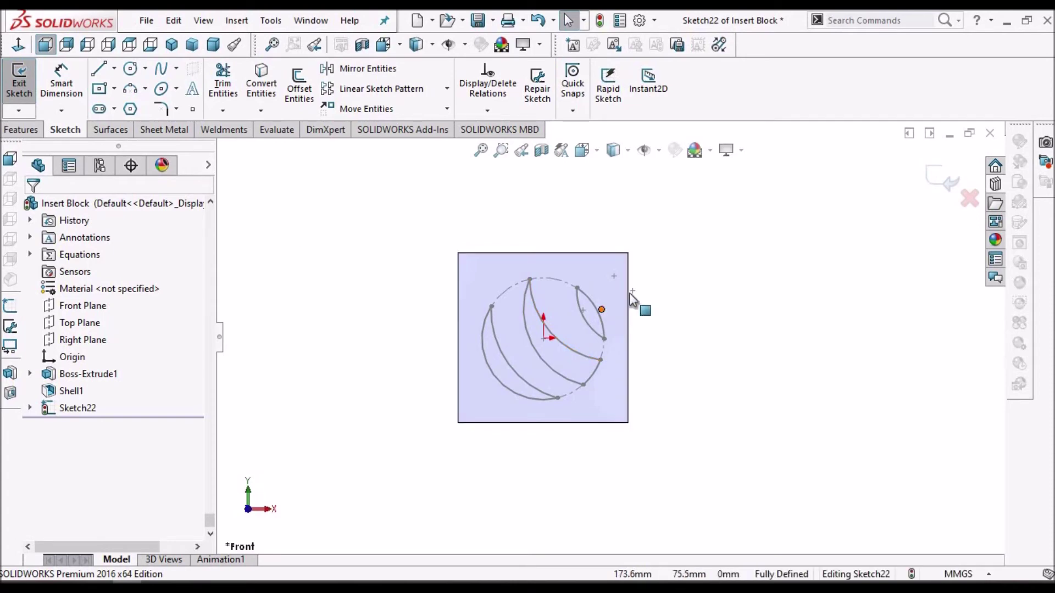
click(27, 131)
click(25, 90)
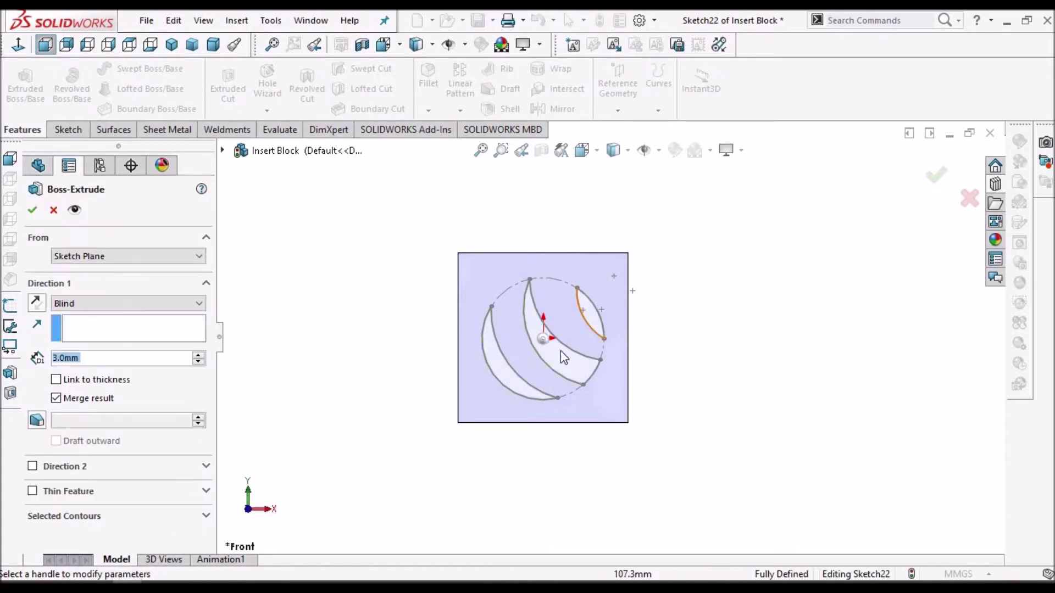
scroll(604, 348, down, 2)
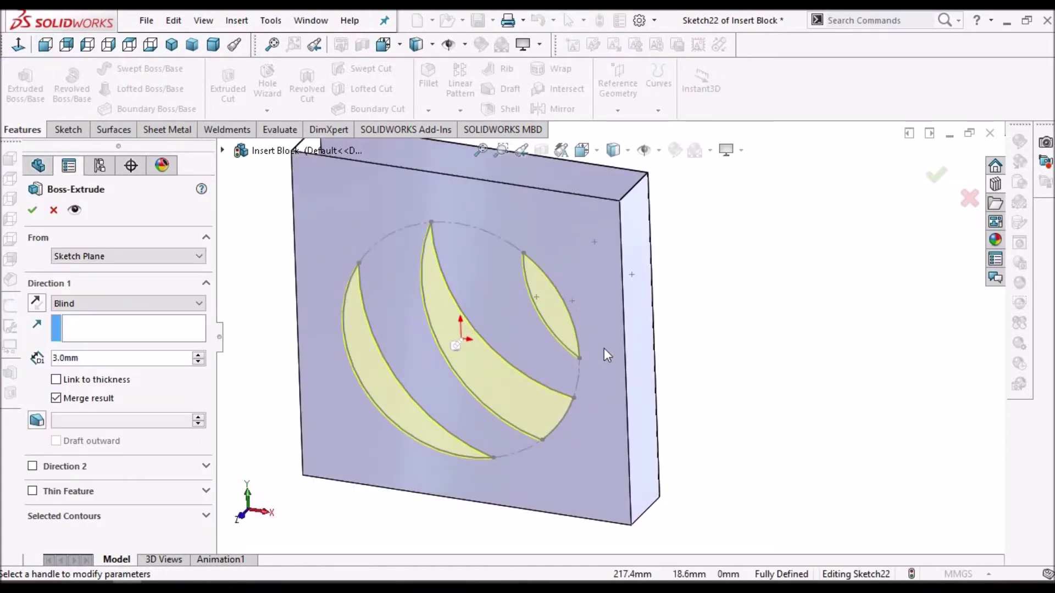
click(53, 210)
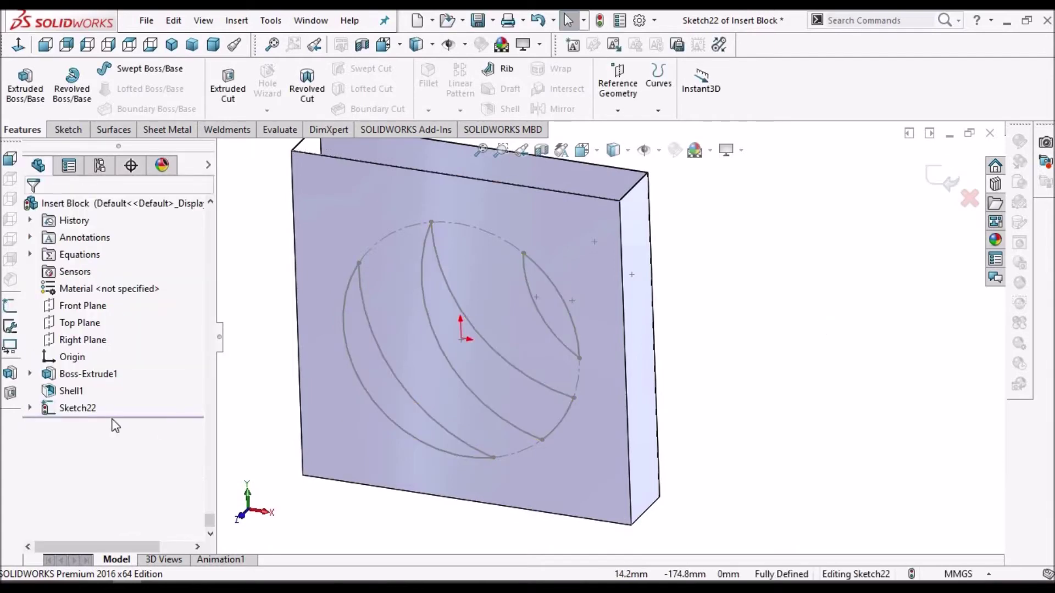
- Cut the Logo 22 sketch out of the plate with an Extruded Cut using the Through All - Both end condition
click(83, 409)
click(82, 409)
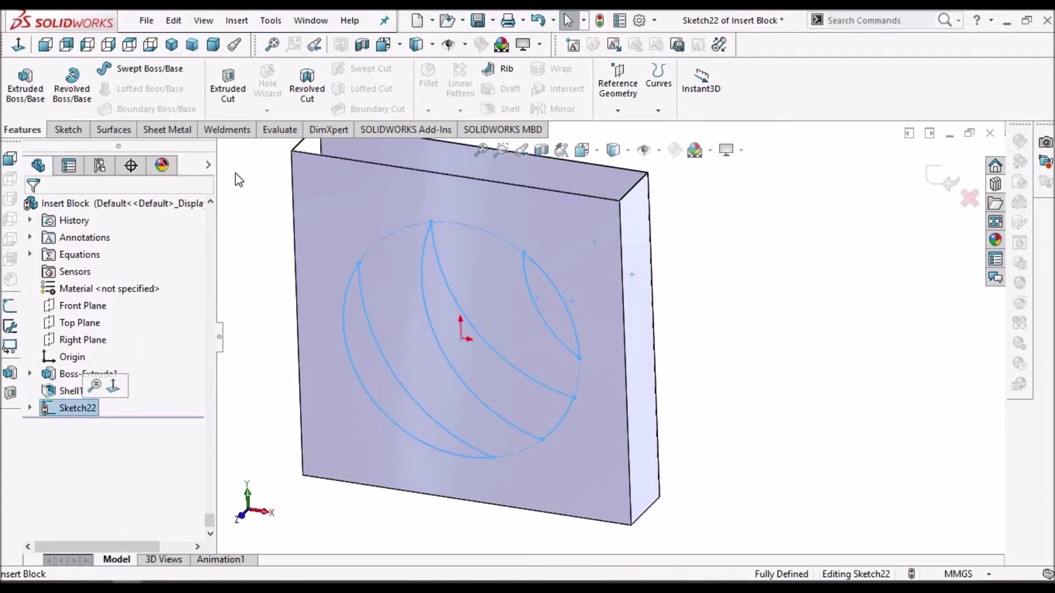
click(228, 87)
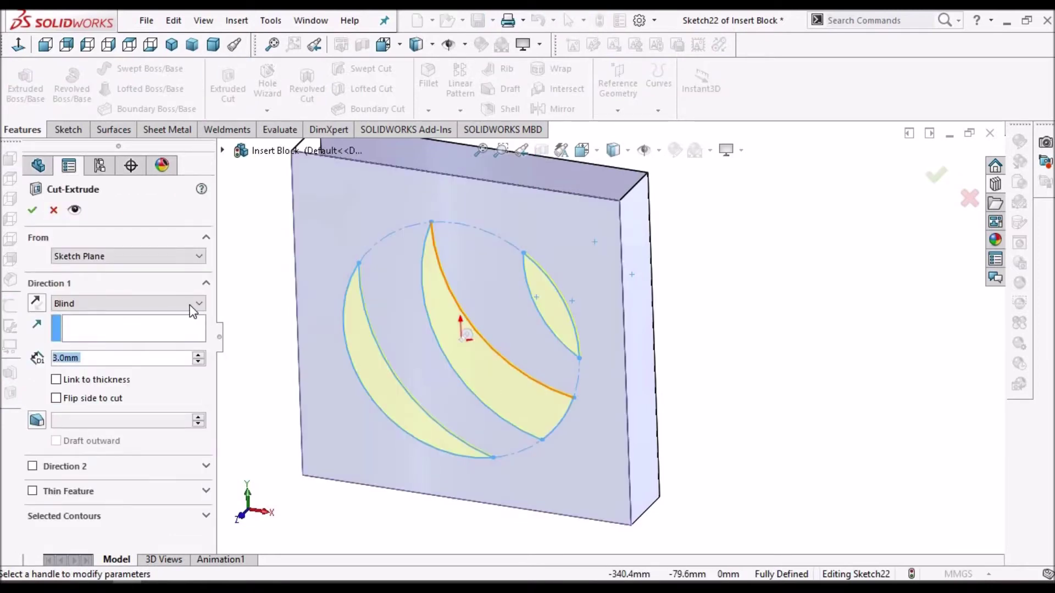
click(198, 305)
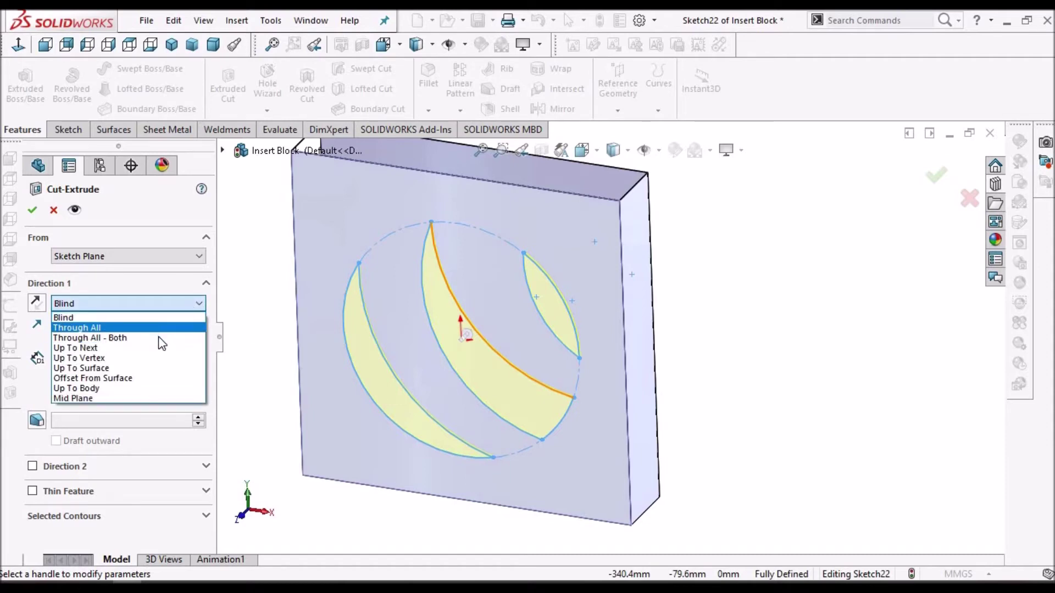
click(161, 337)
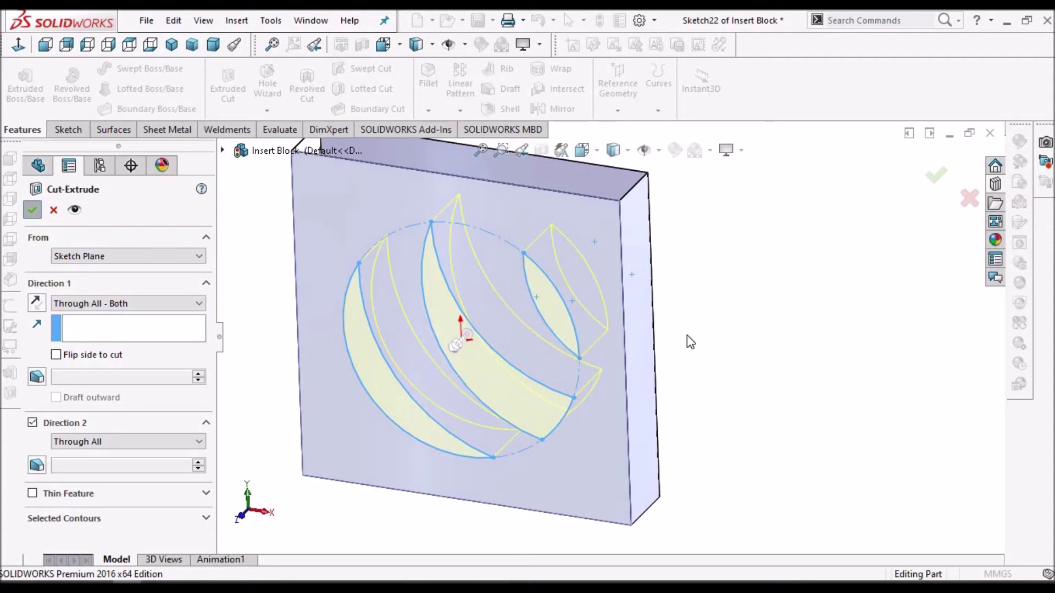
key(Return)
mouse_move(687, 344)
middle_down()
mouse_move(604, 254)
mouse_move(495, 431)
mouse_move(414, 500)
mouse_move(588, 496)
mouse_move(559, 385)
mouse_move(532, 403)
mouse_move(558, 353)
mouse_move(544, 373)
middle_up()
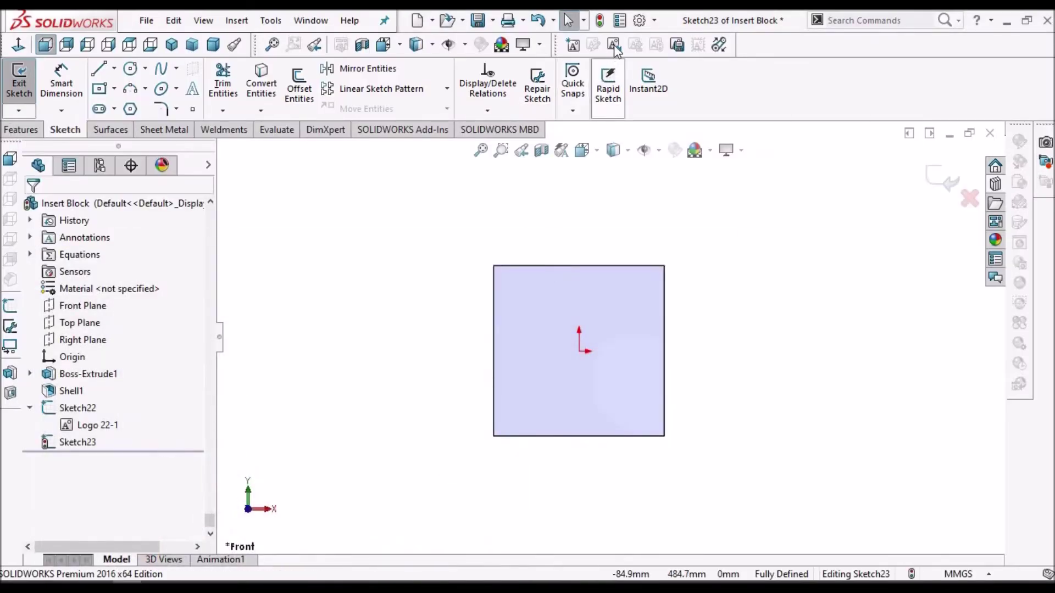
- Insert Block15 near the plate's centre at scale 1 and 0 degrees
click(615, 44)
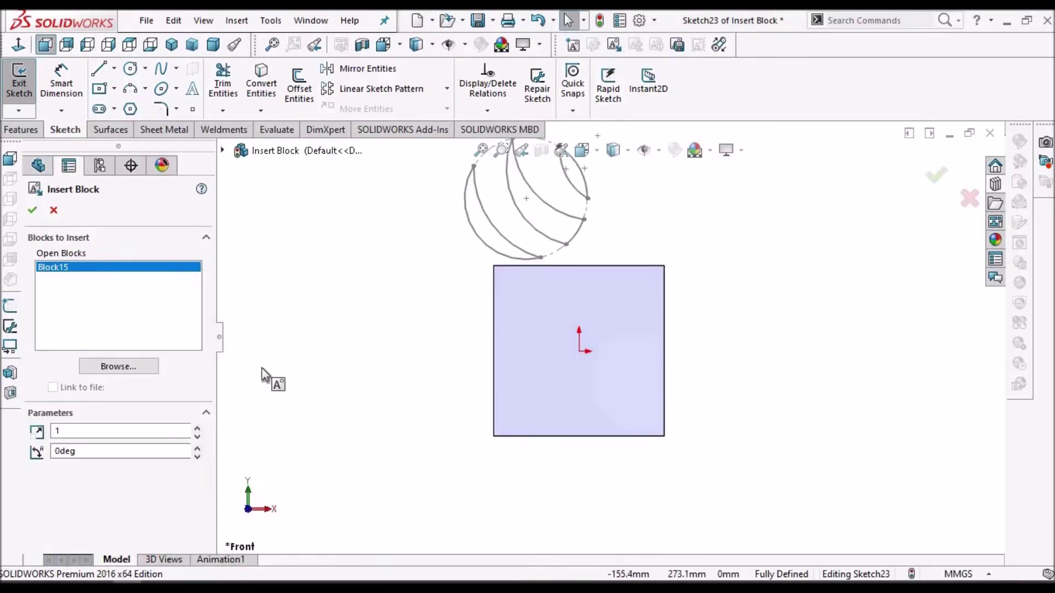
scroll(575, 393, down, 3)
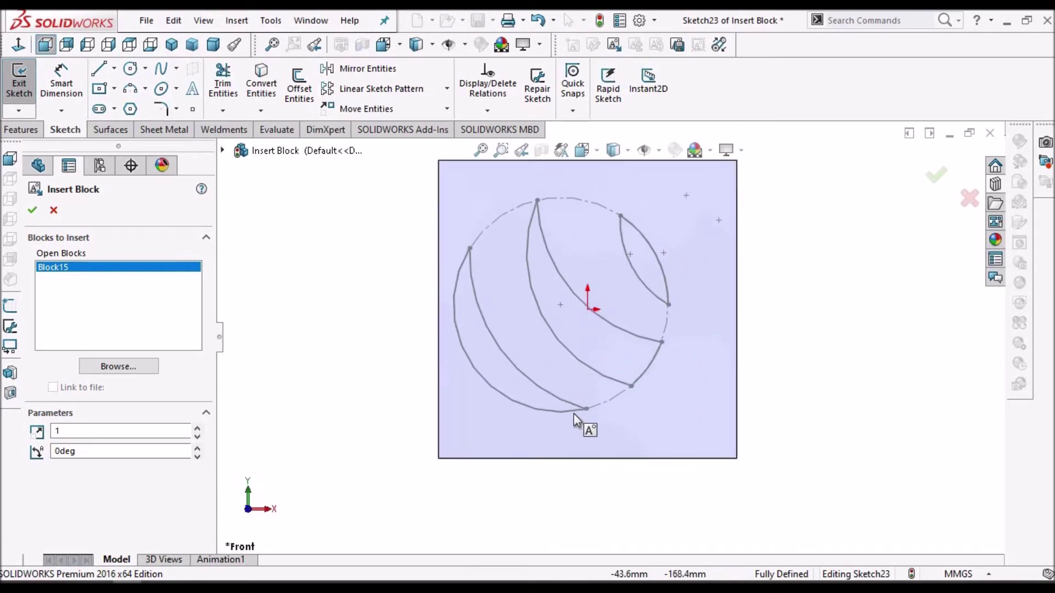
click(586, 458)
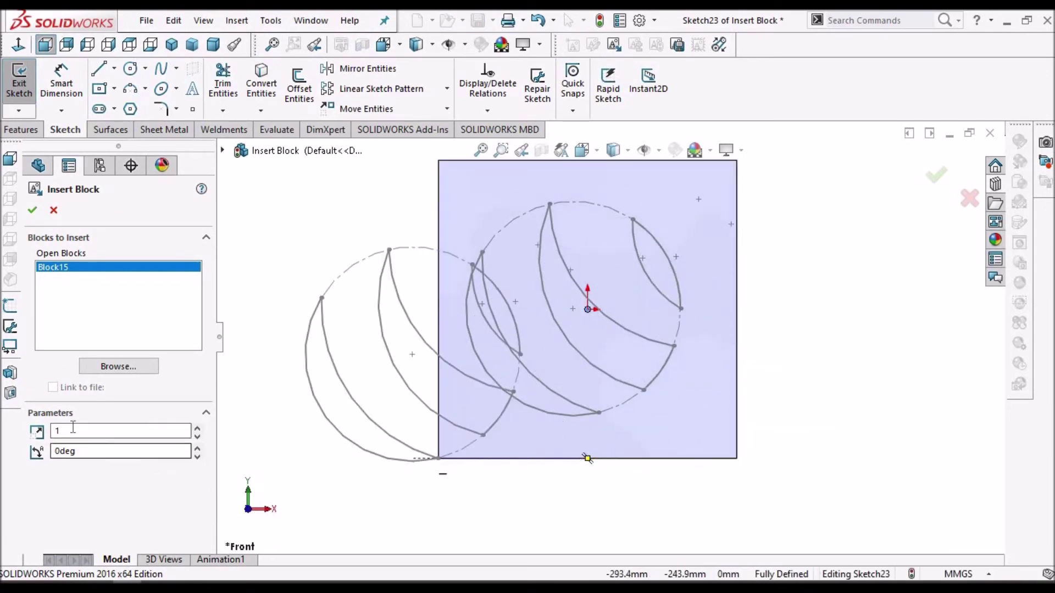
- Set the block scale to 0.5 and place a second Block15 instance just outside the plate
click(73, 430)
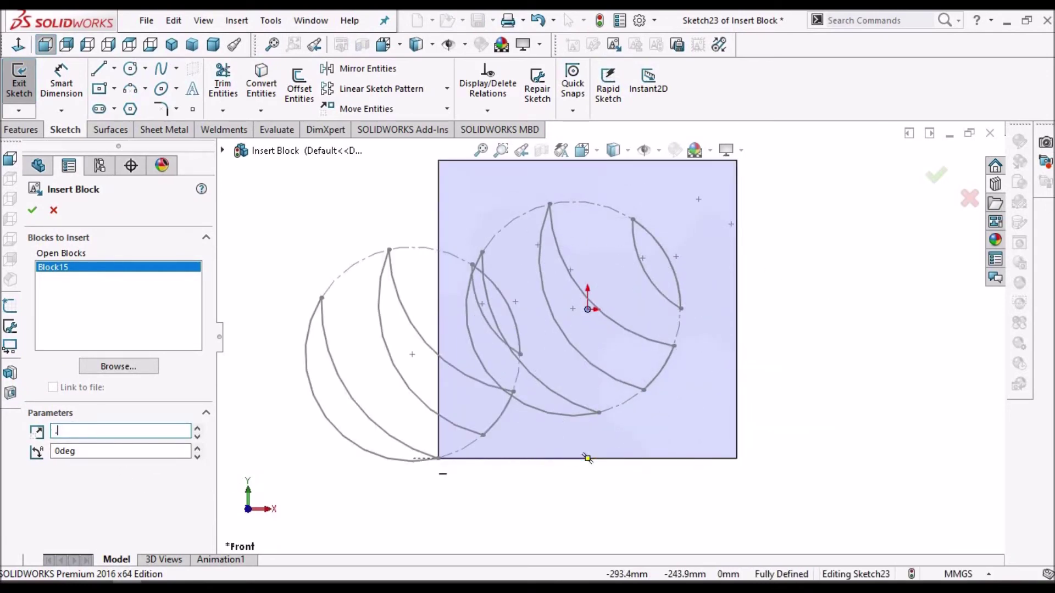
text(.5)
key(Return)
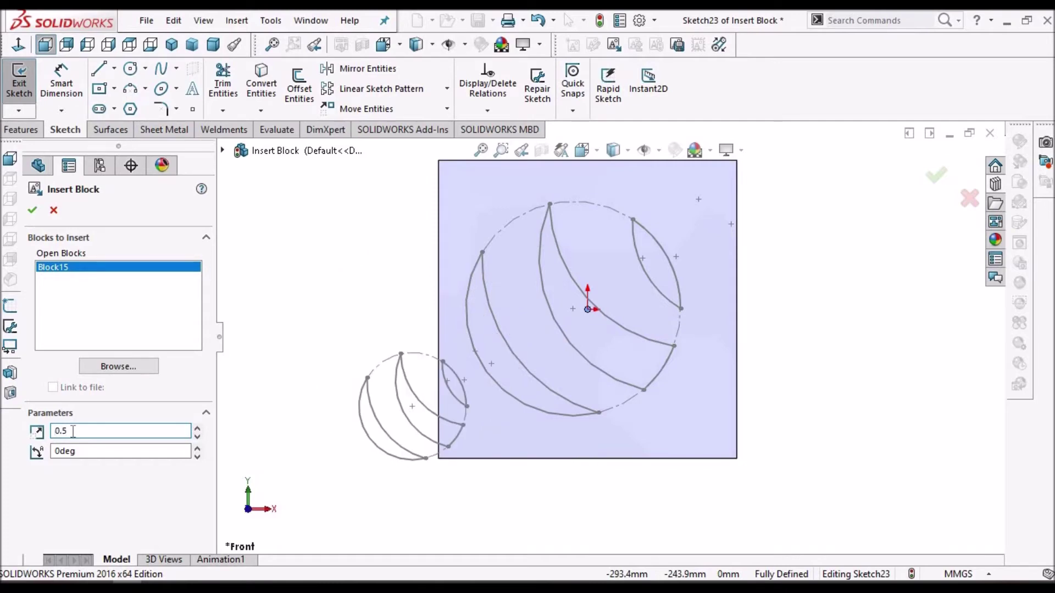
scroll(390, 422, down, 3)
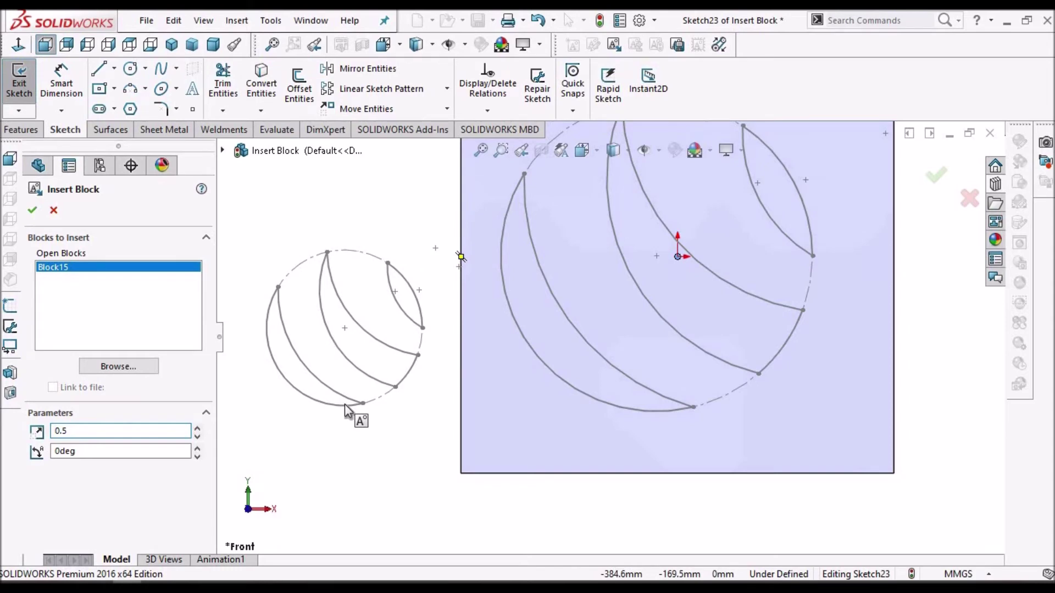
click(345, 406)
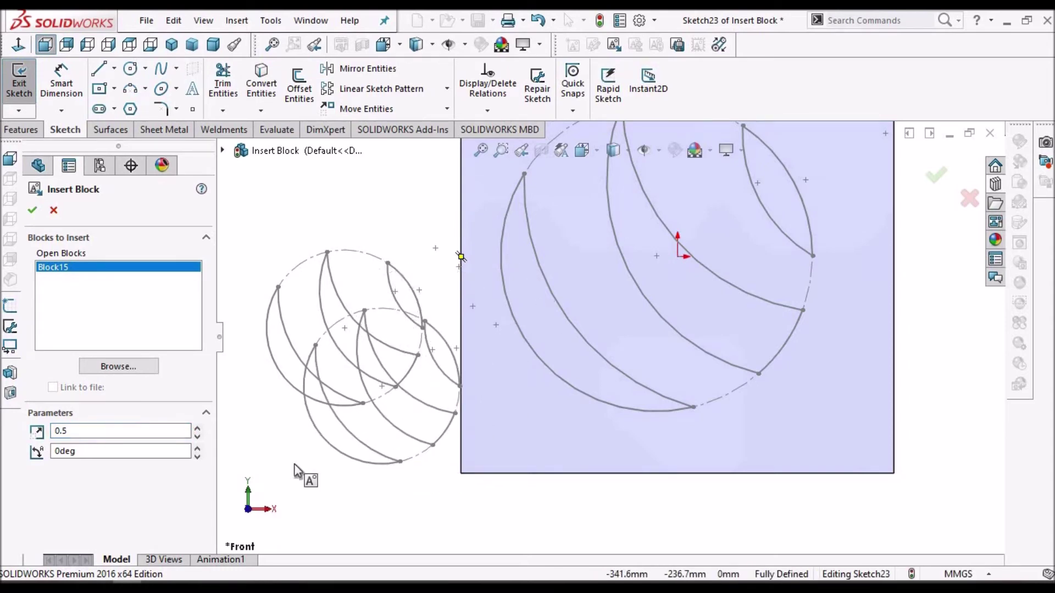
click(33, 211)
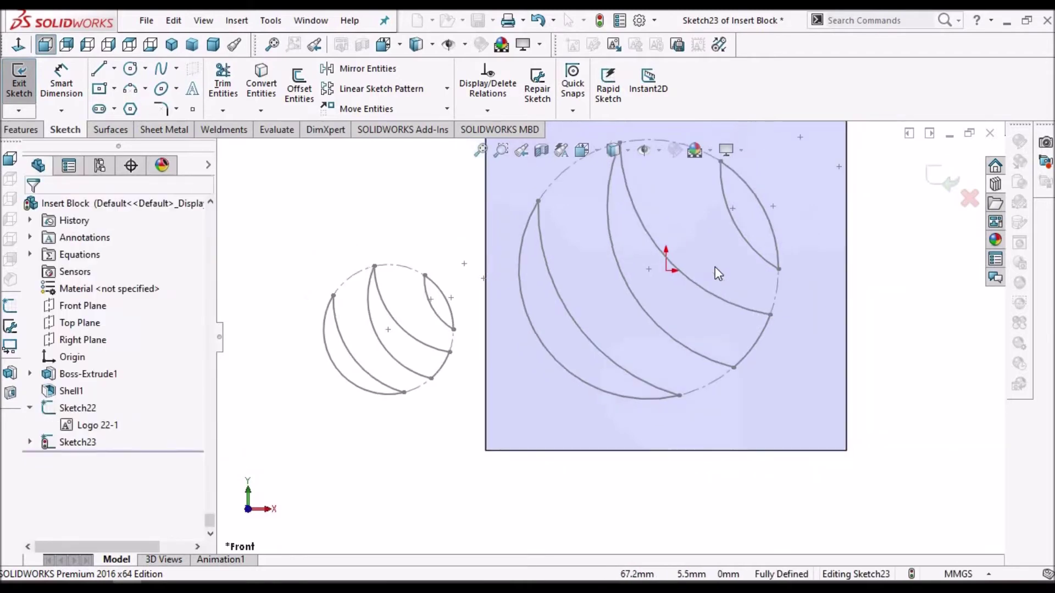
- Delete the full-size Block15 instance from the plate
scroll(612, 340, up, 3)
drag(821, 178, 538, 455)
key(Delete)
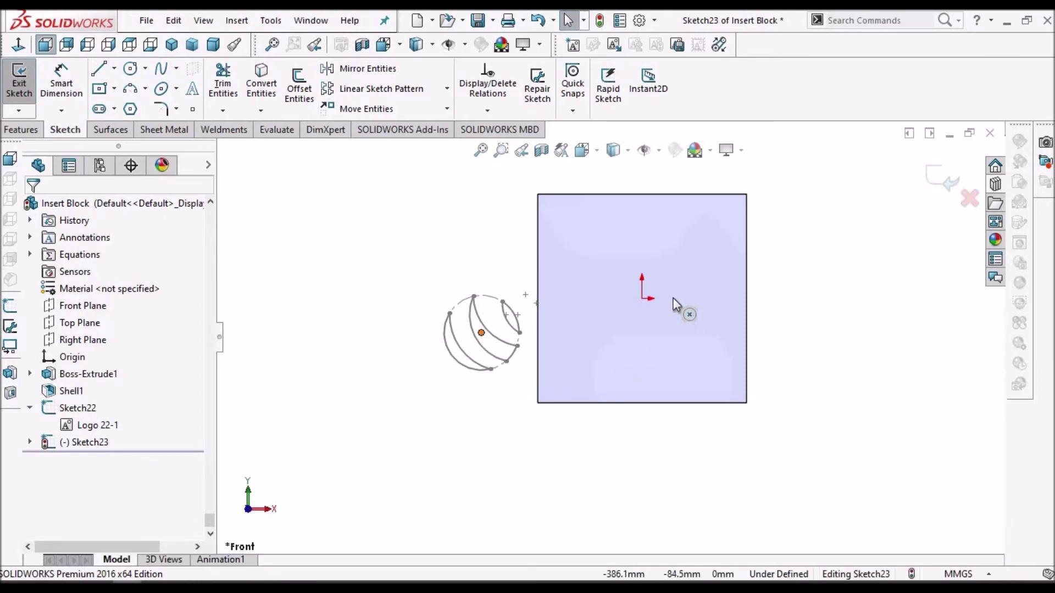
- Move the half-size Block15 instance onto the plate, just beside the origin and horizontally level with it
click(481, 333)
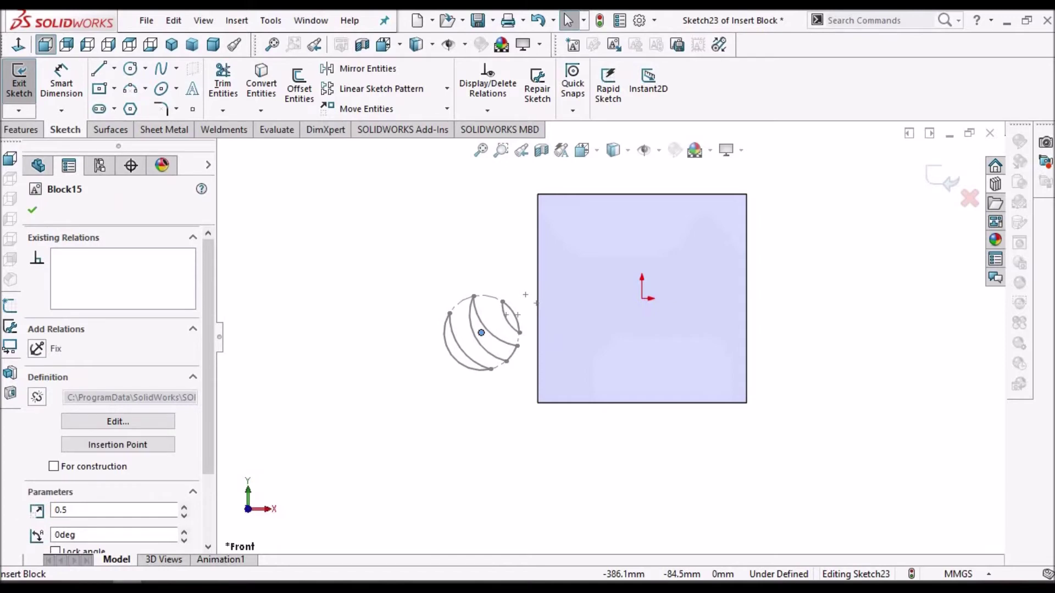
scroll(645, 313, up, 2)
drag(481, 328, 636, 292)
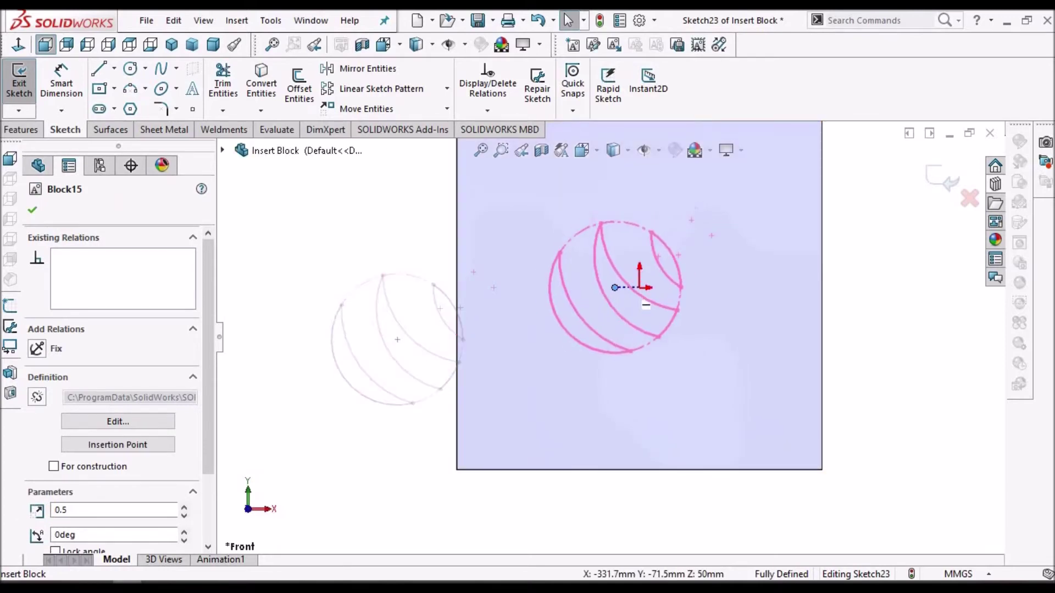
click(360, 284)
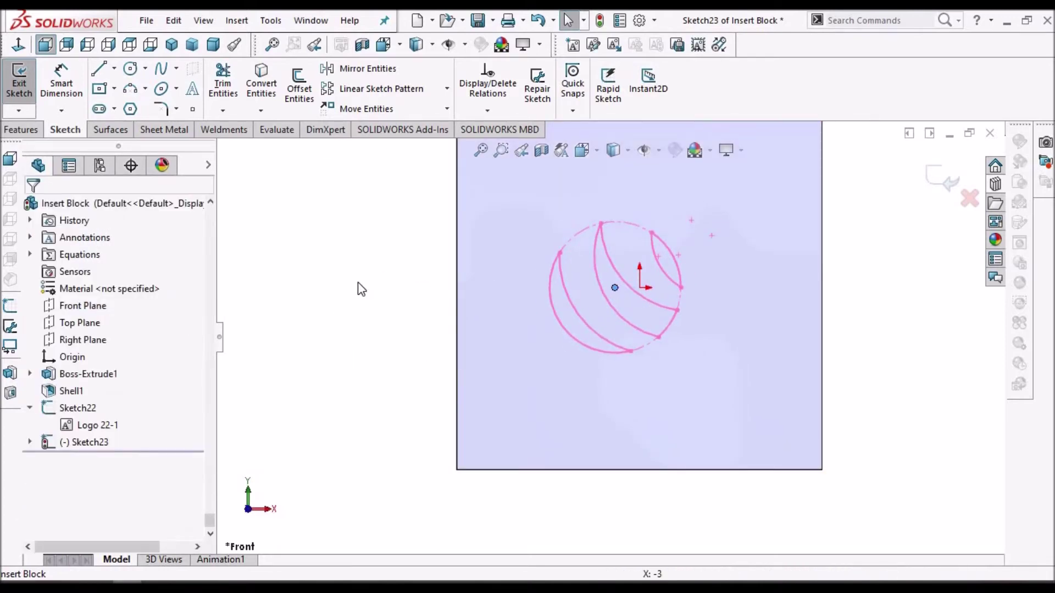
- Insert a full-size Block15 instance at scale 1 and 0 degrees near the plate's centre, around the half-size one
scroll(555, 313, down, 1)
click(779, 282)
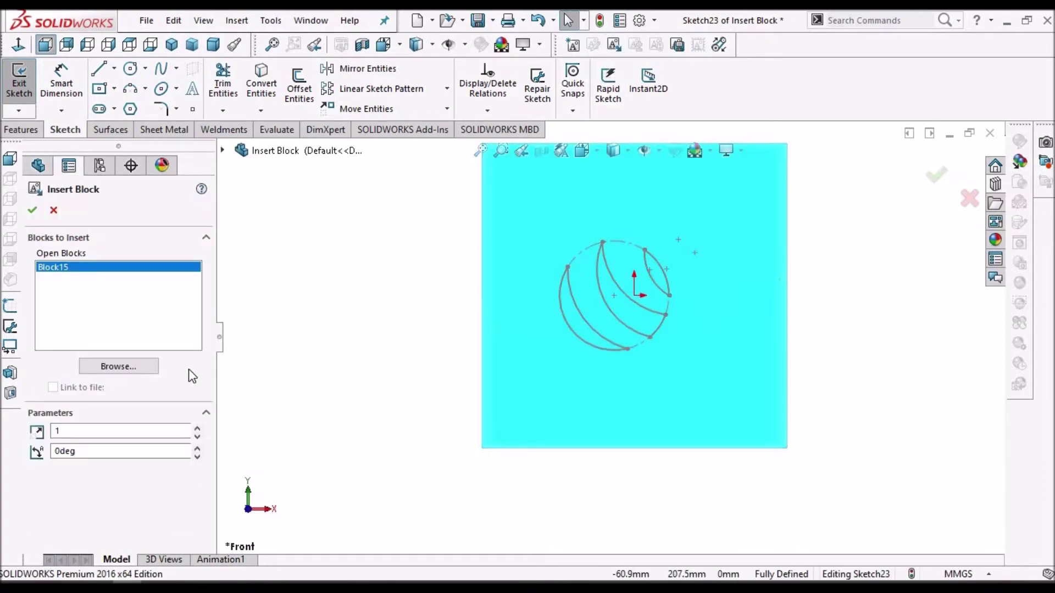
scroll(405, 384, down, 2)
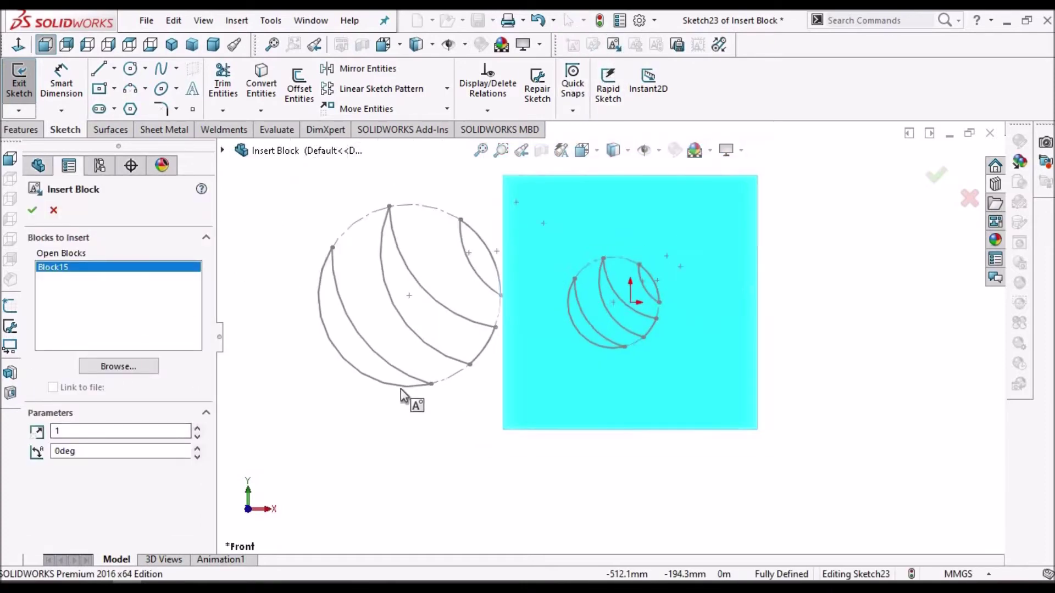
scroll(604, 379, up, 1)
click(606, 393)
- Set the block rotation to 45 degrees and place another full-size Block15 instance outside the plate
double_click(85, 451)
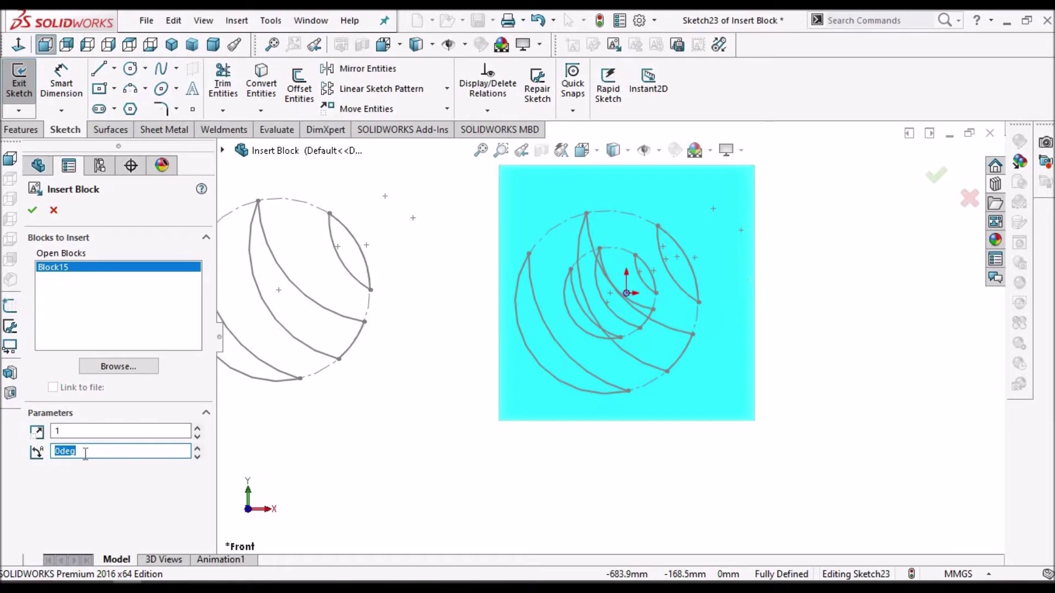
text(45)
key(Return)
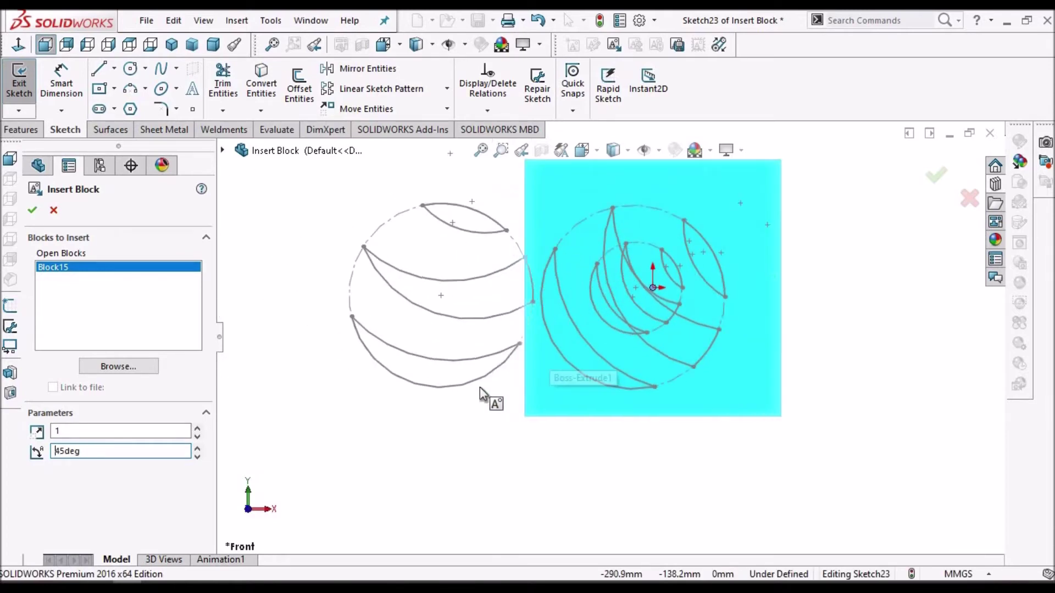
click(474, 369)
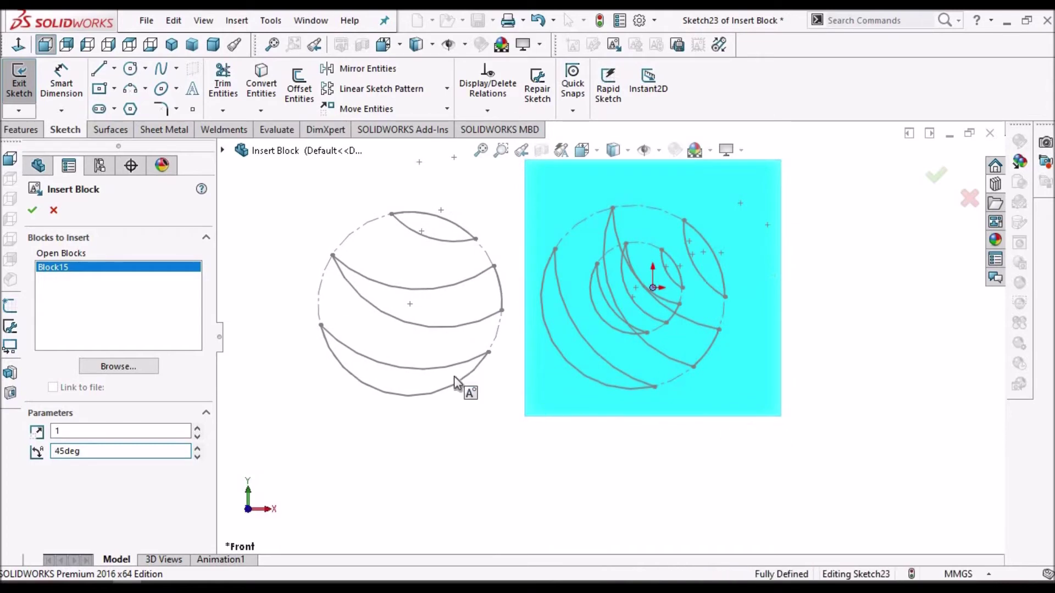
click(32, 210)
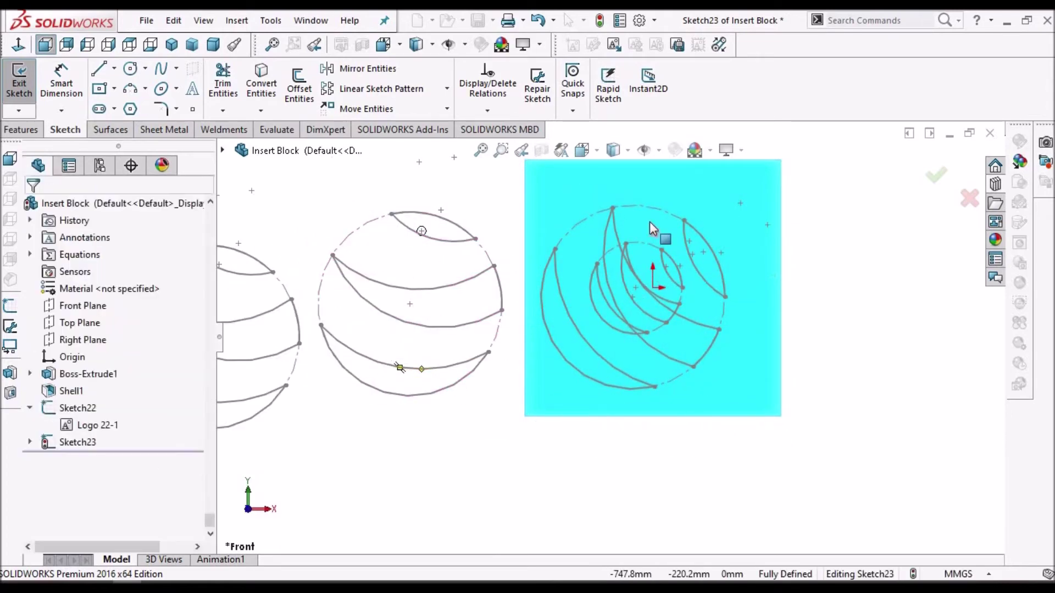
- Delete the half-size Block15 instance from the plate, keeping the full-size one around it
scroll(467, 357, down, 2)
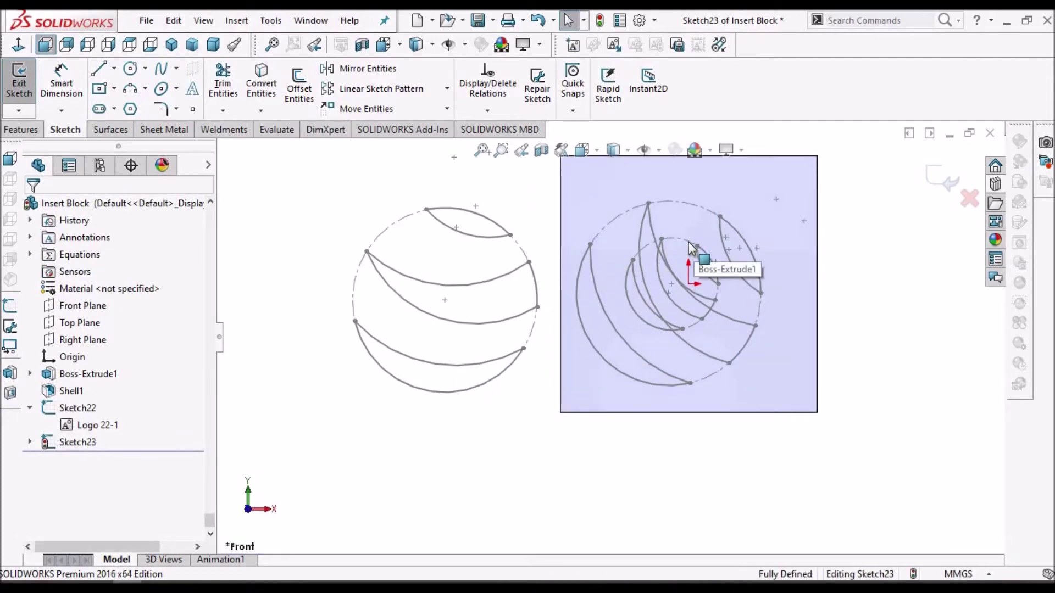
click(692, 248)
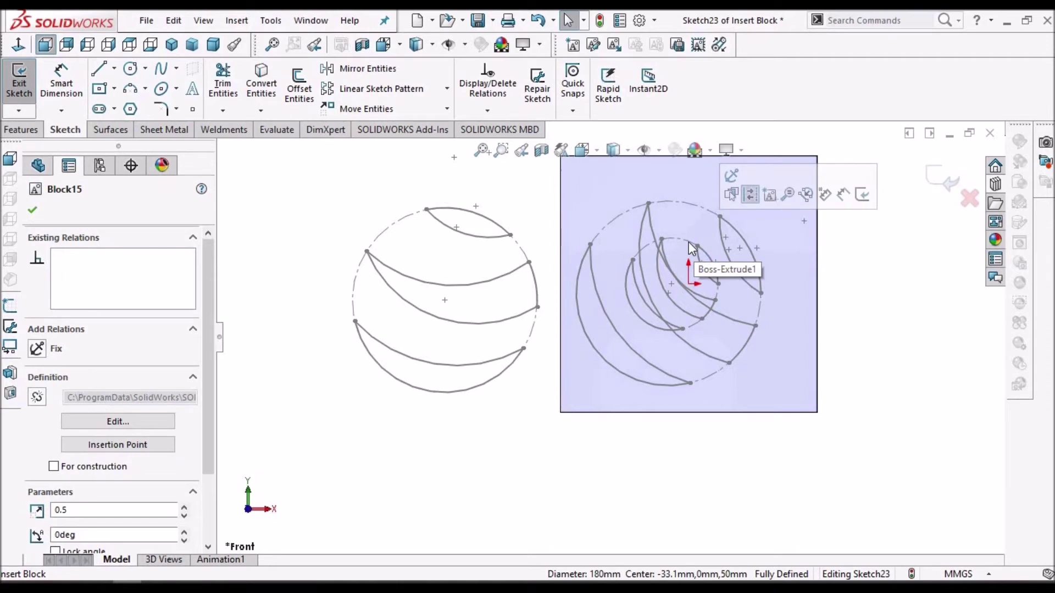
scroll(657, 273, down, 2)
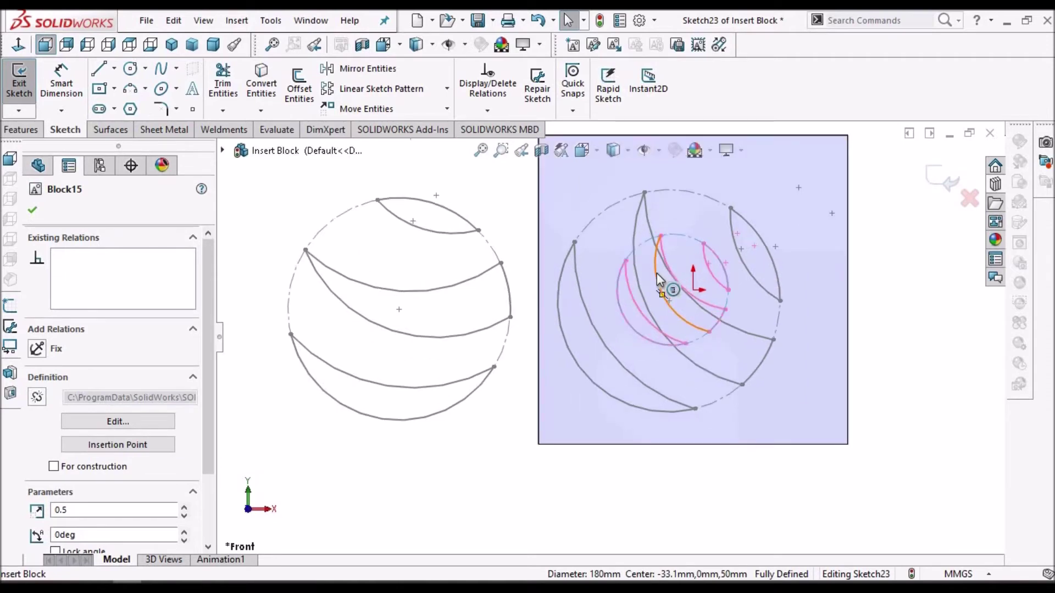
key(Escape)
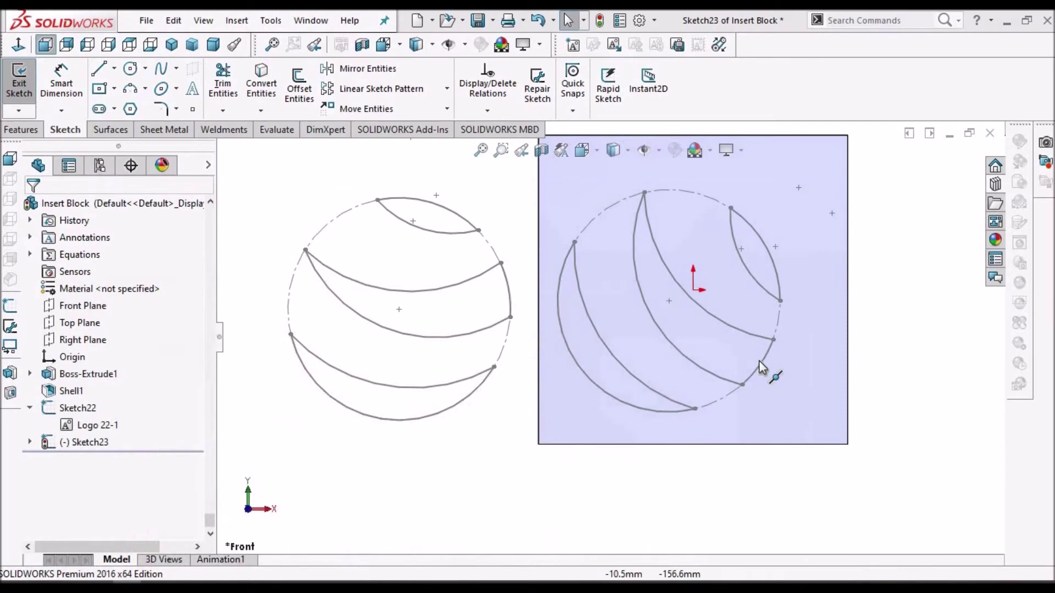
key(Escape)
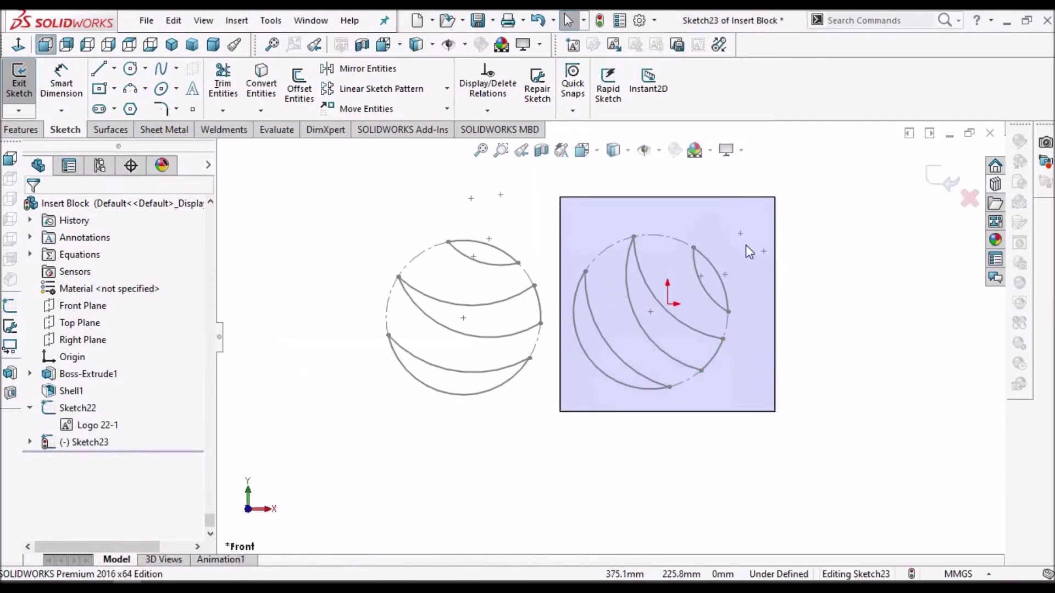
- Delete the full-size Block15 instance lying outside the plate and exit the sketch
mouse_move(387, 215)
mouse_down()
mouse_move(542, 395)
mouse_move(566, 447)
mouse_up()
key(Delete)
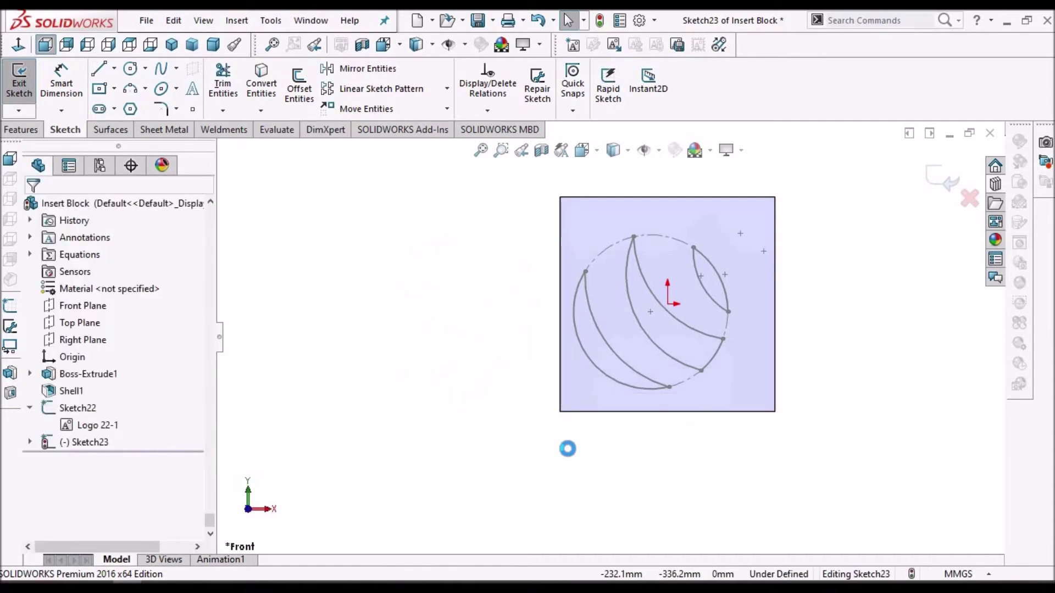
scroll(707, 295, down, 1)
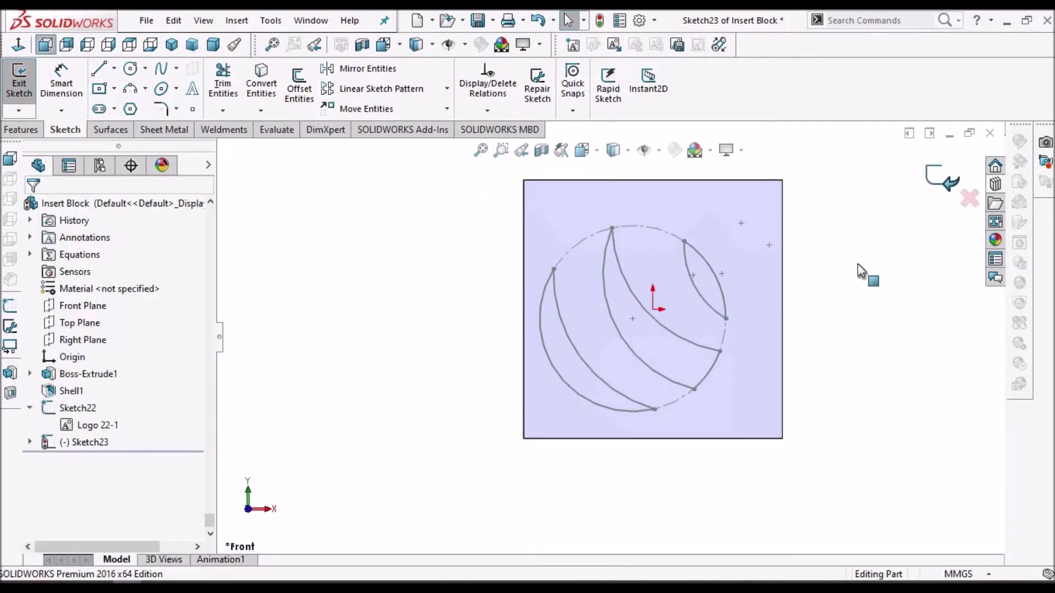
- Reopen Sketch23 and open the remaining Block15 instance on the plate for block editing
click(93, 442)
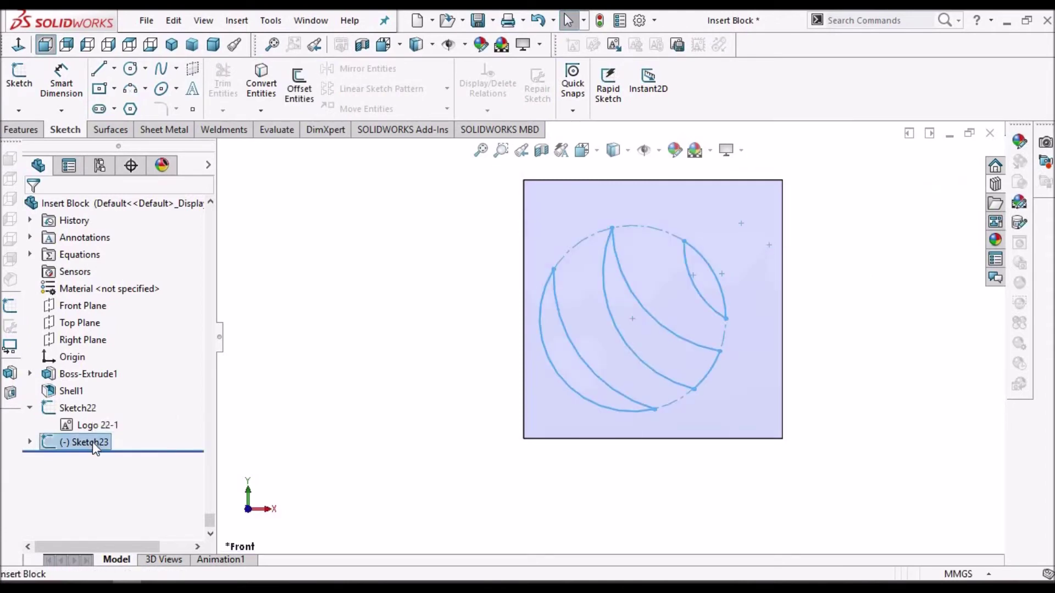
right_click(92, 442)
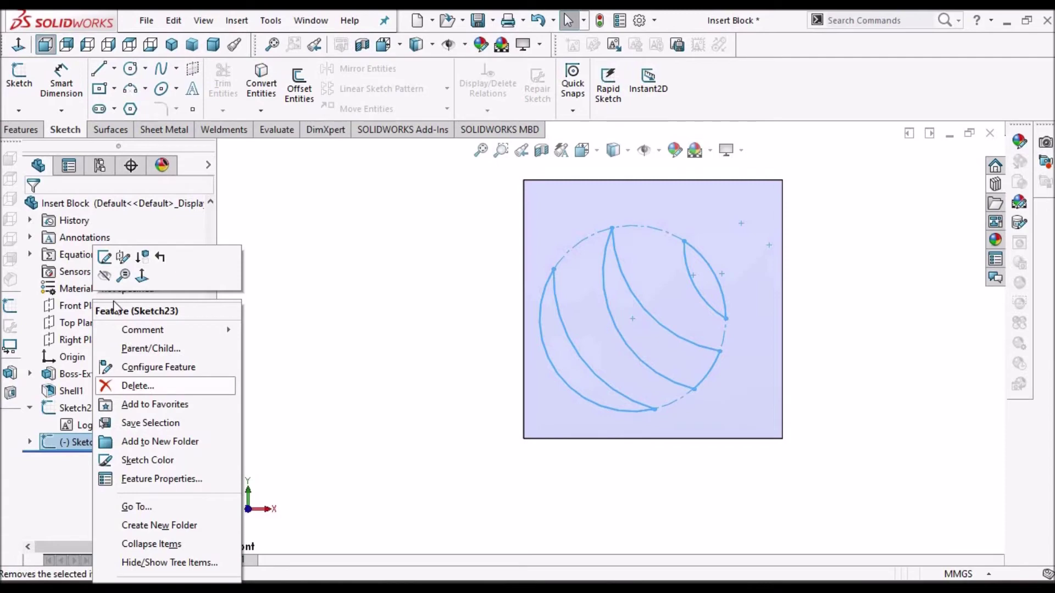
click(105, 256)
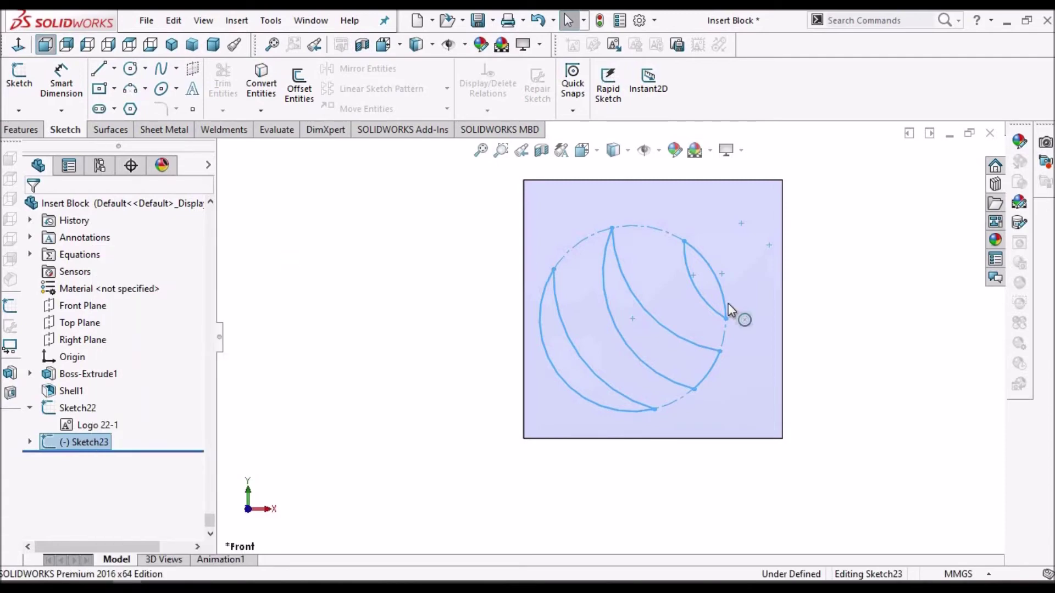
click(672, 238)
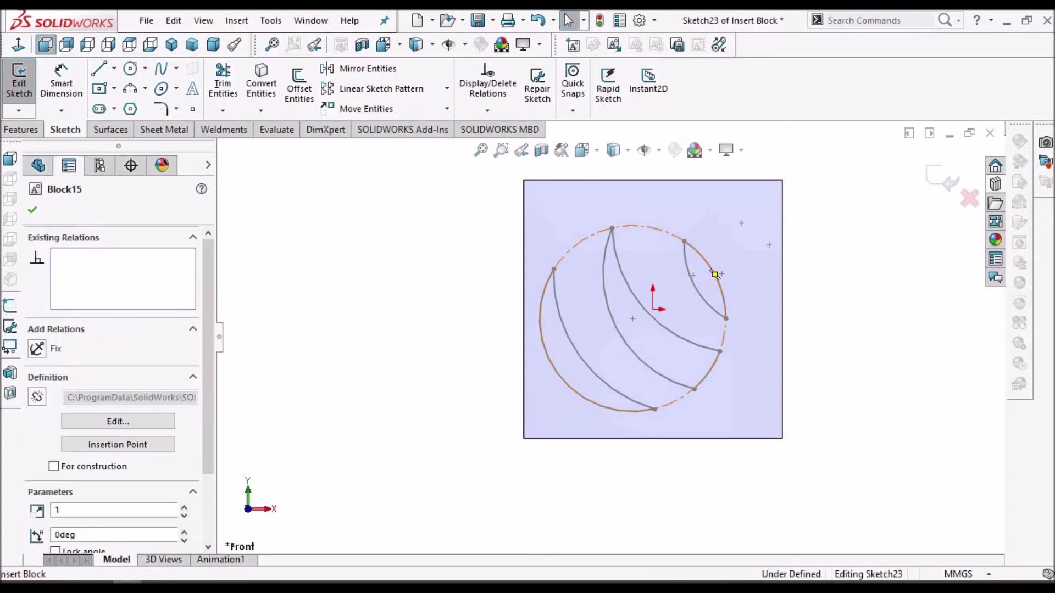
right_click(688, 69)
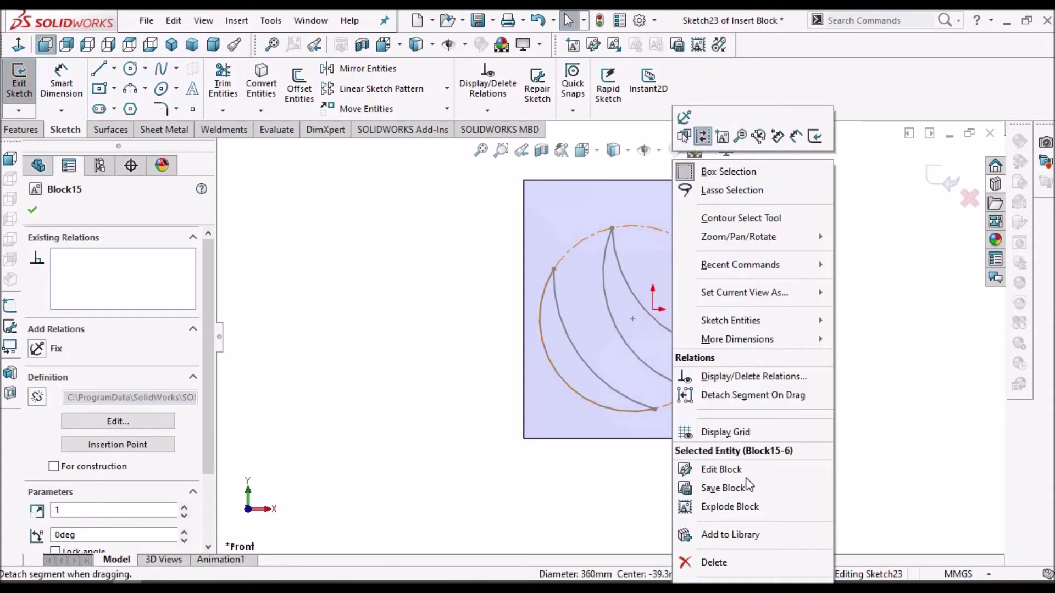
click(723, 470)
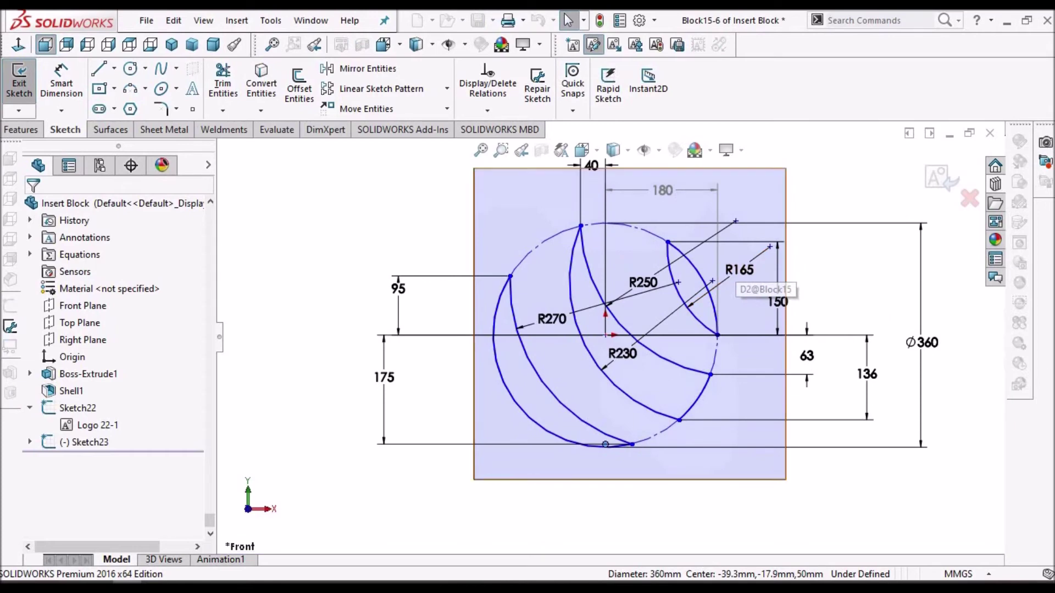
- Copy all of Block15's sketch geometry with its dimensions and leave block editing
key(f)
drag(855, 522, 854, 521)
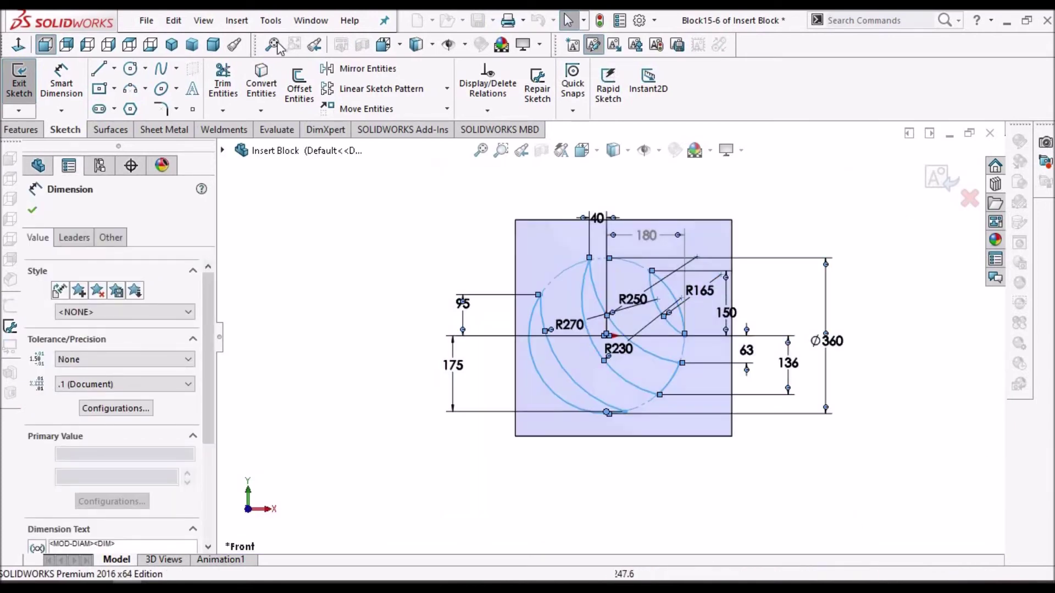
click(177, 22)
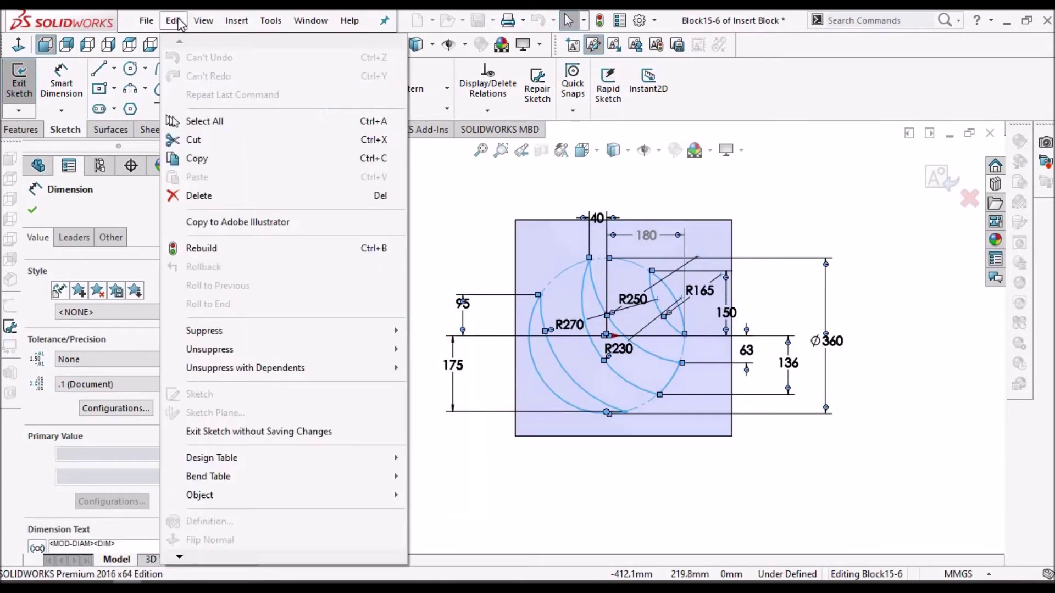
click(212, 159)
click(328, 216)
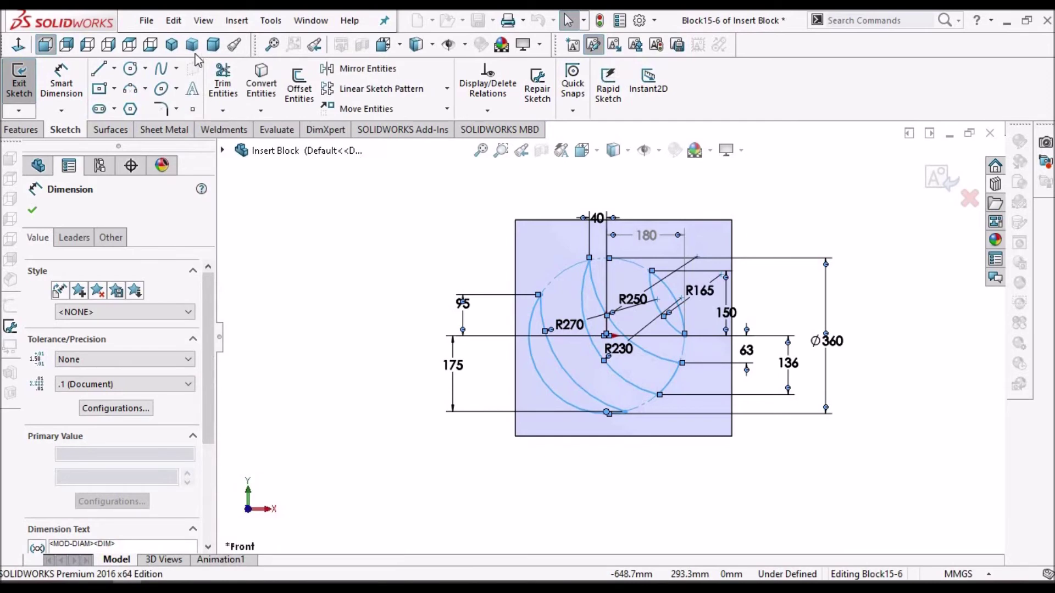
click(147, 20)
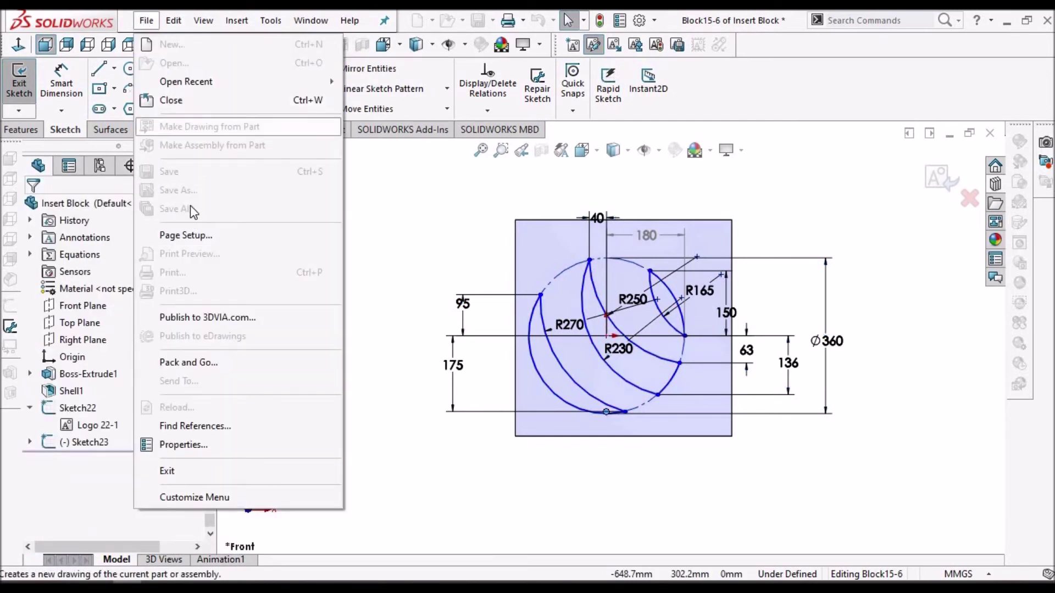
click(931, 179)
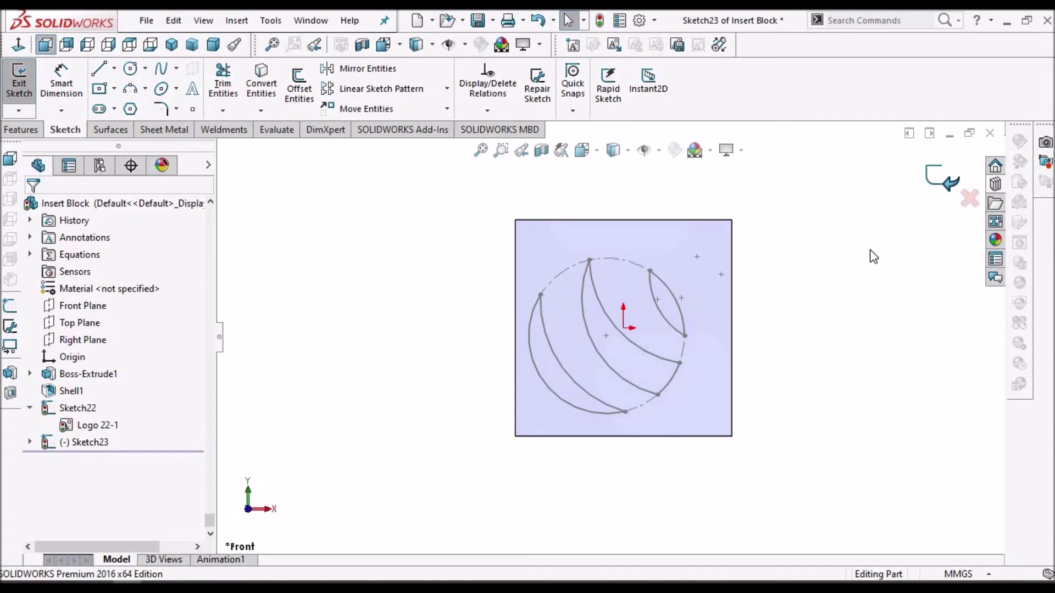
- Start a new sketch on the plate's front face and paste the copied logo geometry near the upper half
click(591, 299)
scroll(824, 236, down, 2)
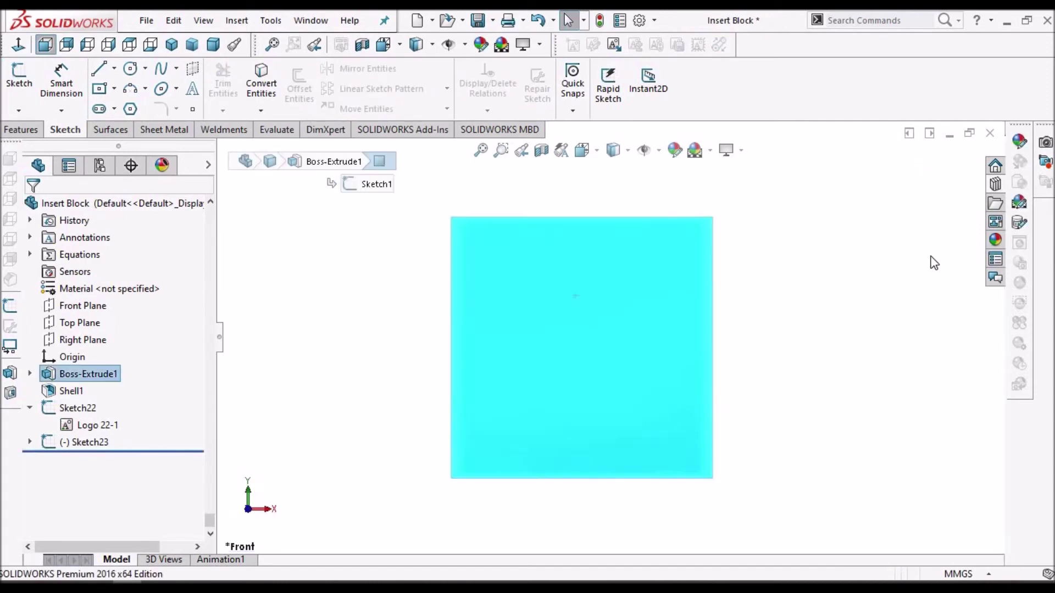
click(19, 77)
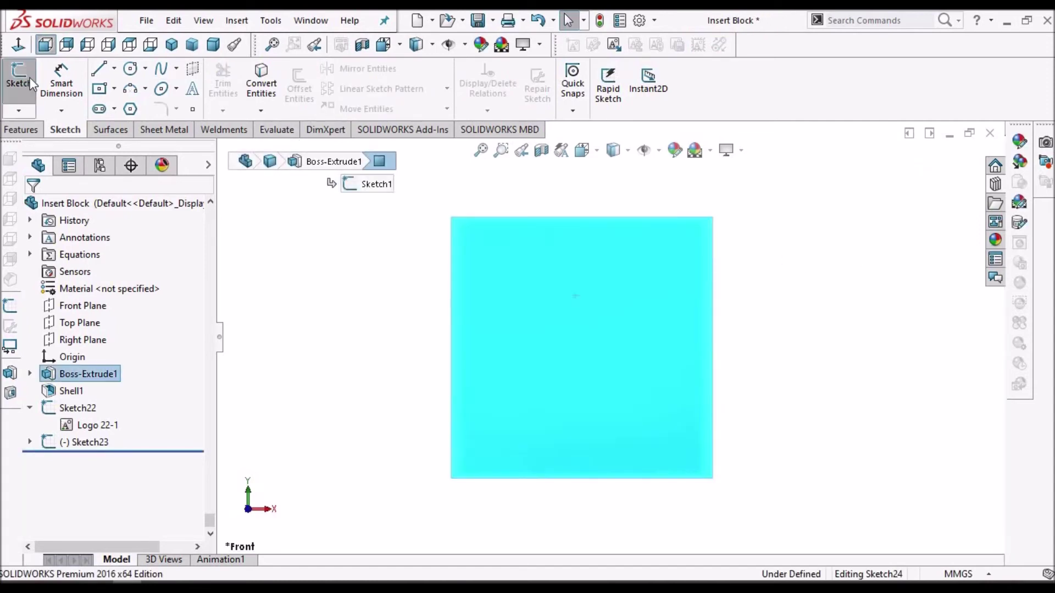
click(173, 21)
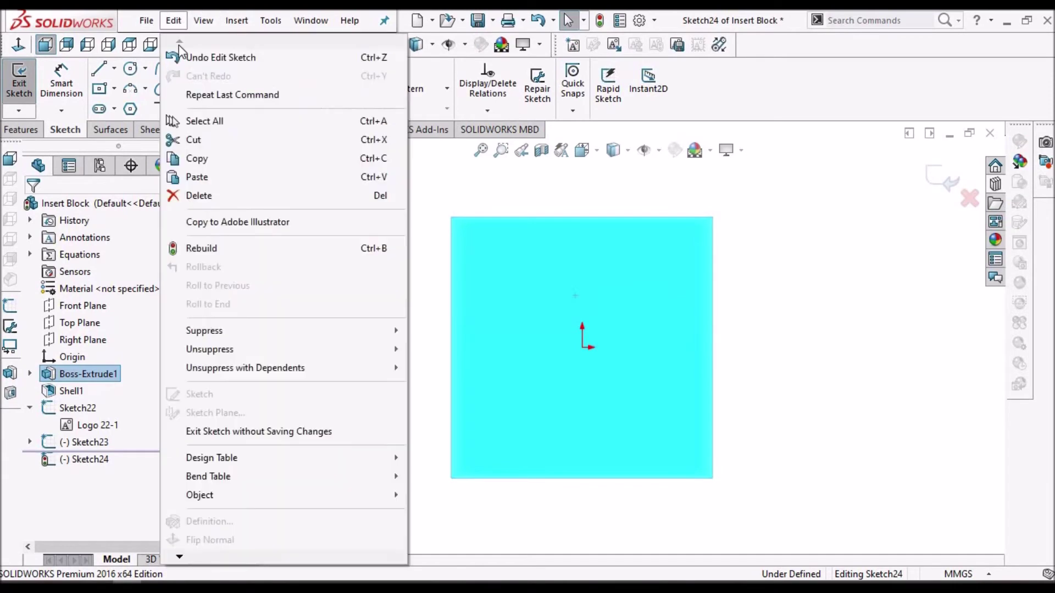
click(198, 179)
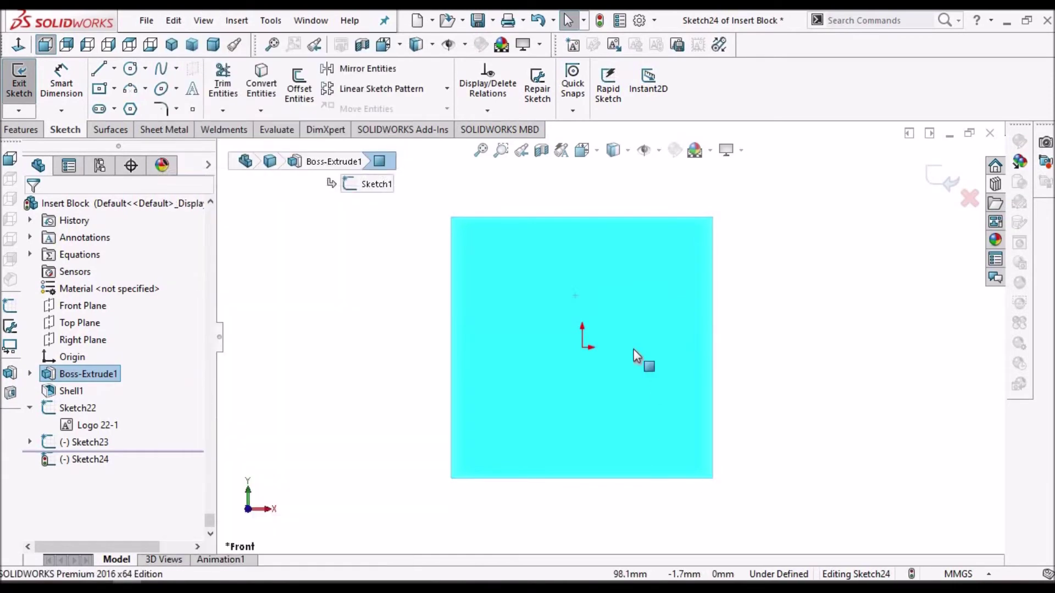
click(759, 437)
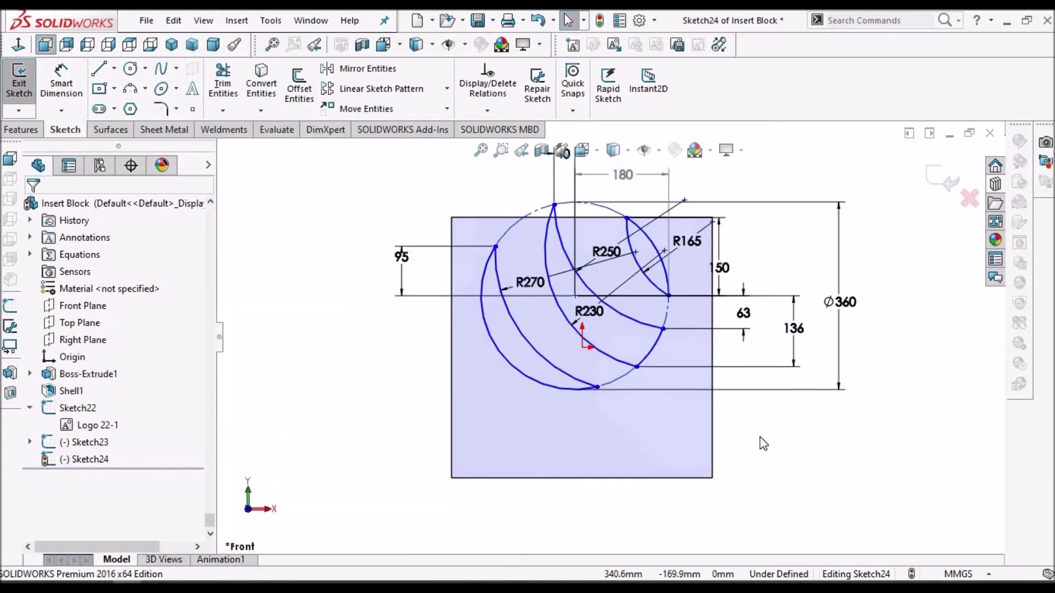
- Save a copy in Dxf (*.dxf) format under a changed file name in the Pending - Creating Block folder
key(f)
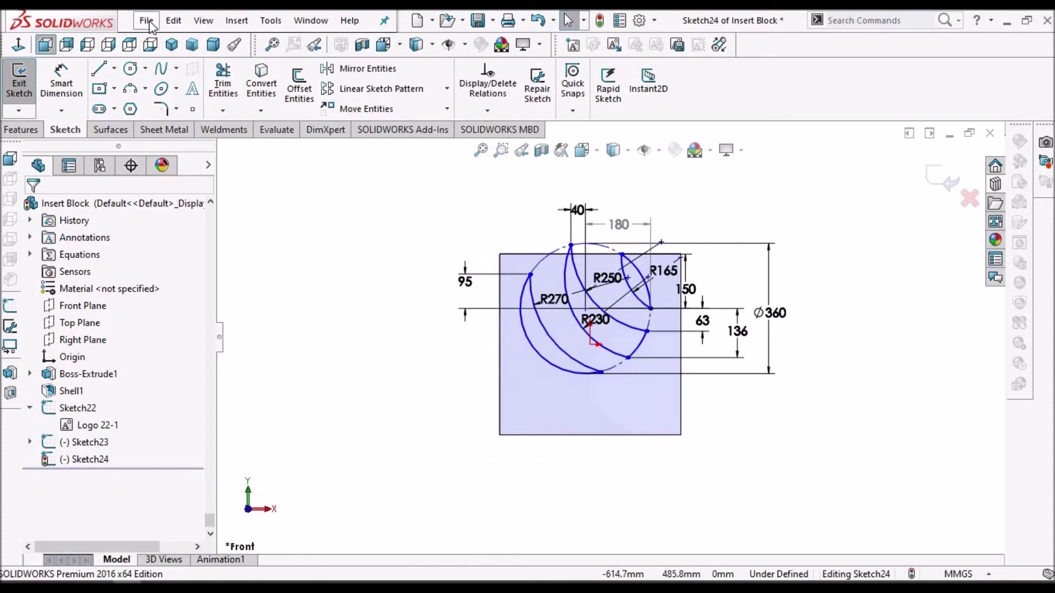
click(146, 21)
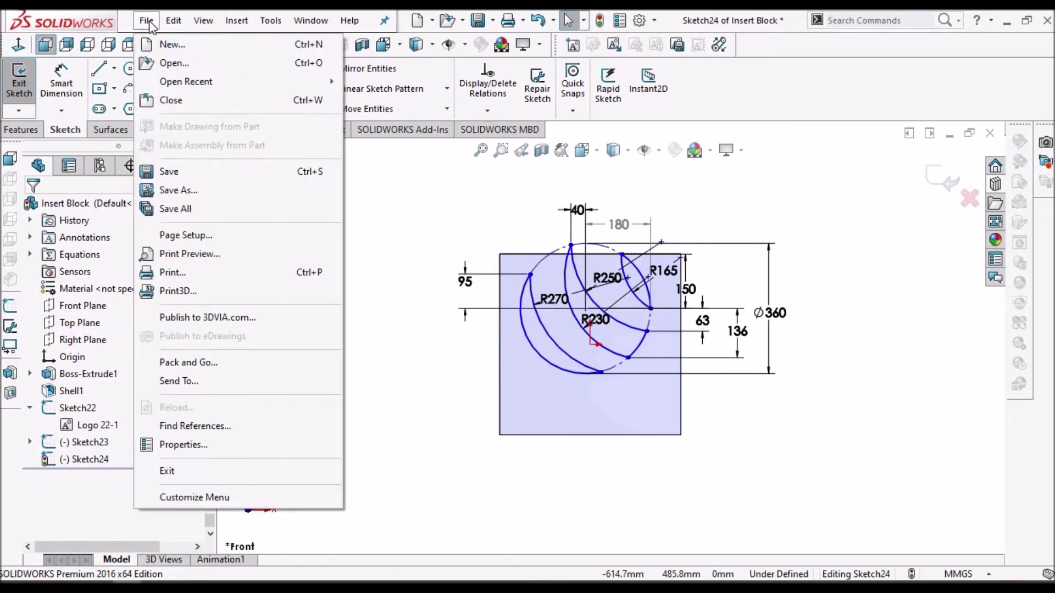
click(194, 192)
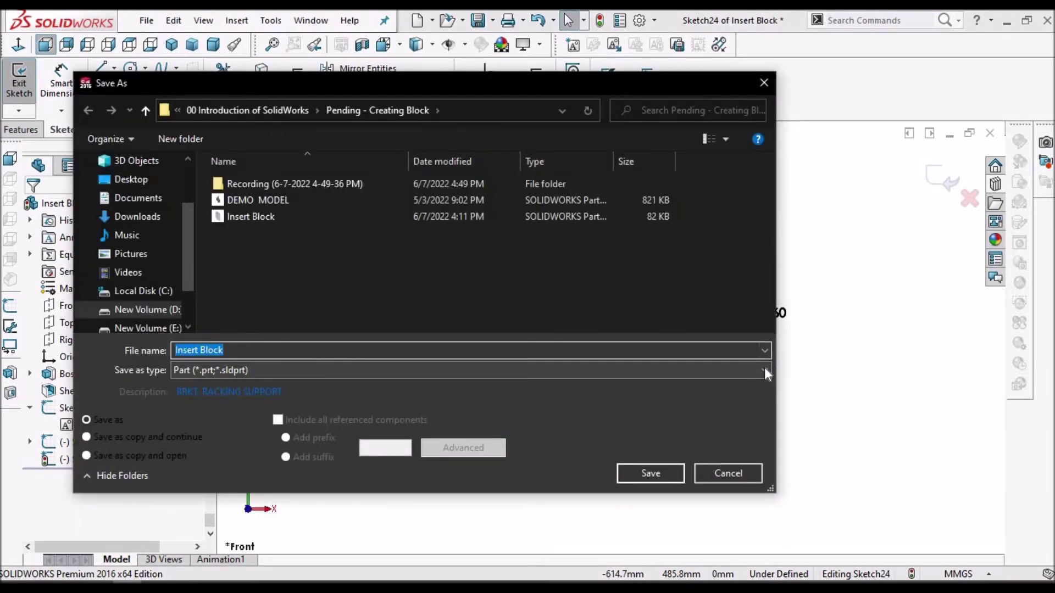
click(765, 374)
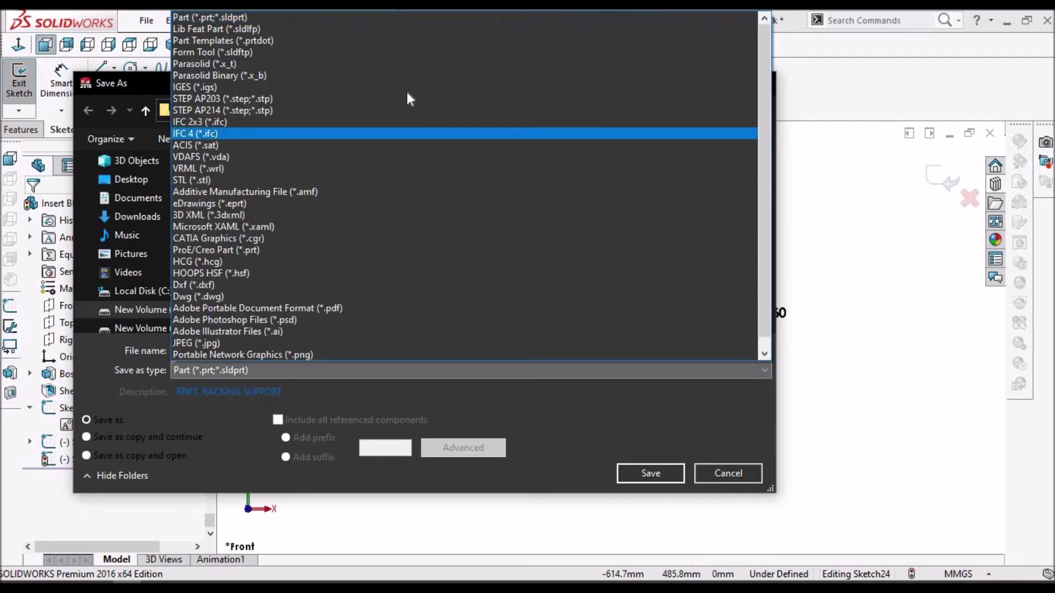
click(363, 284)
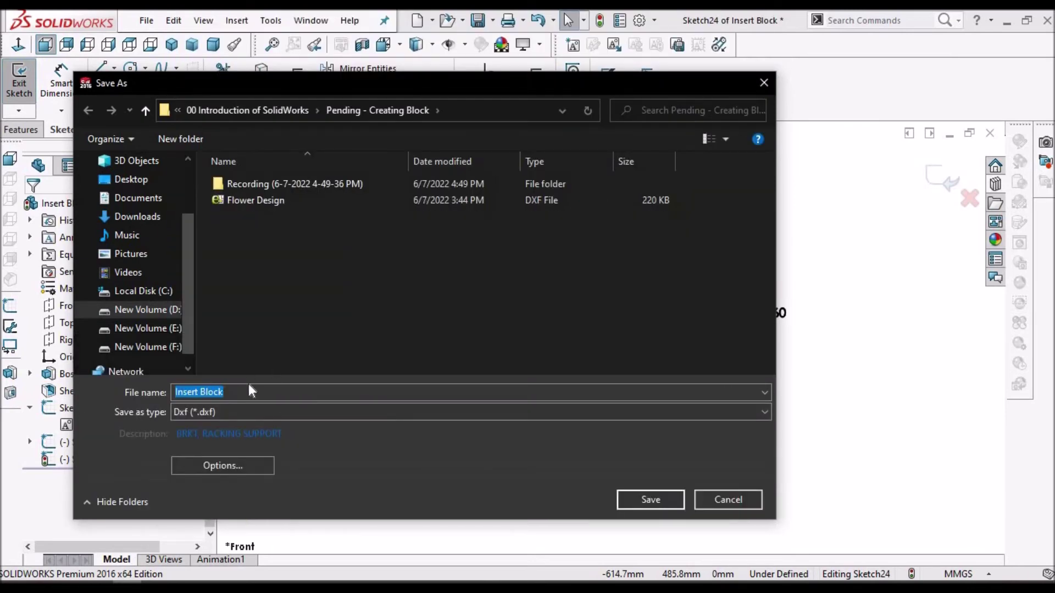
double_click(245, 392)
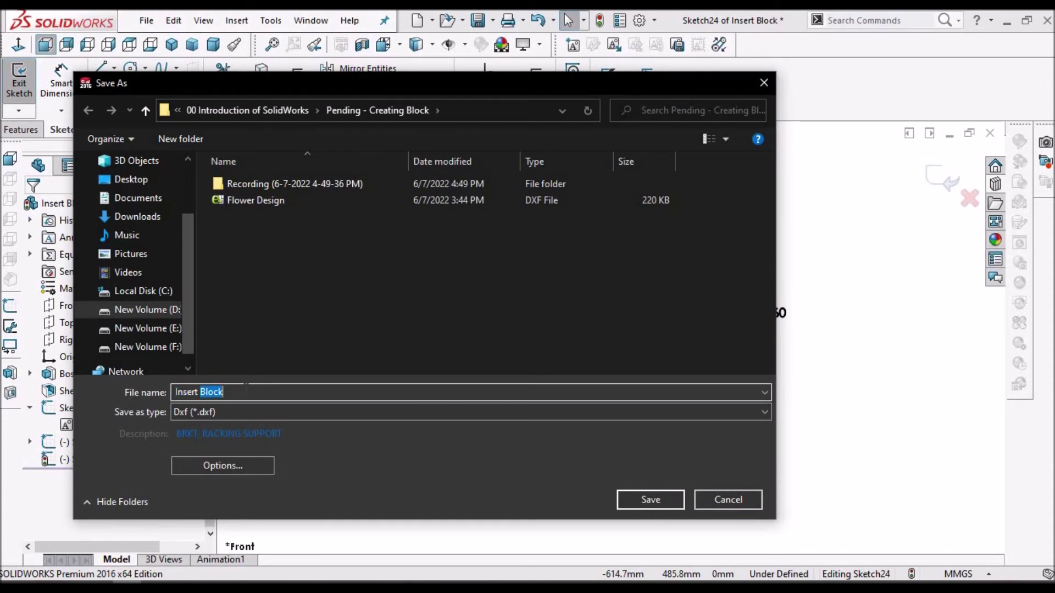
key(BackSpace)
key(BackSpace)
key(BackSpace)
key(BackSpace)
click(644, 501)
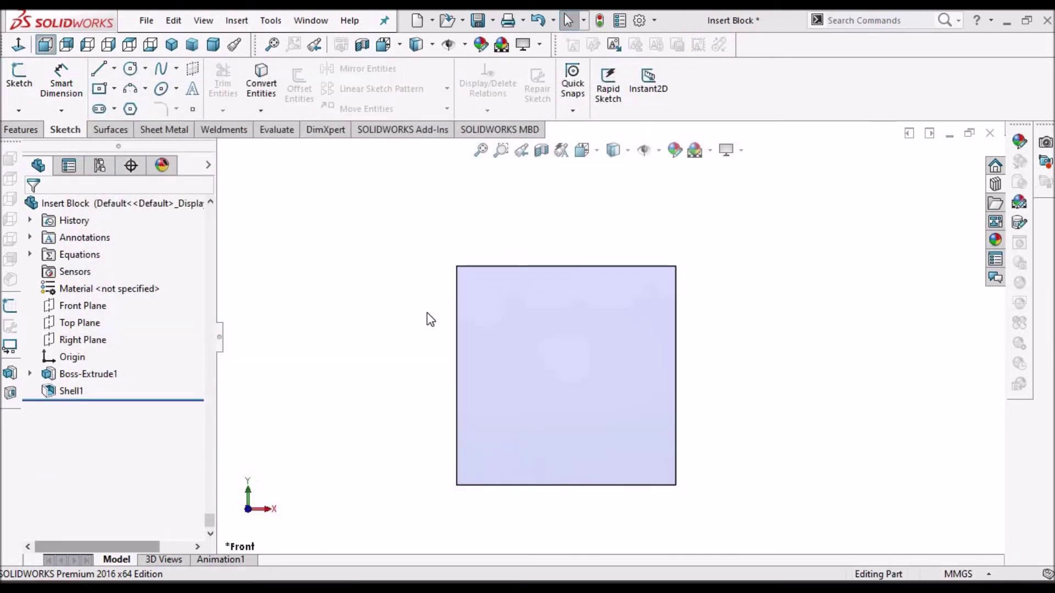
click(238, 20)
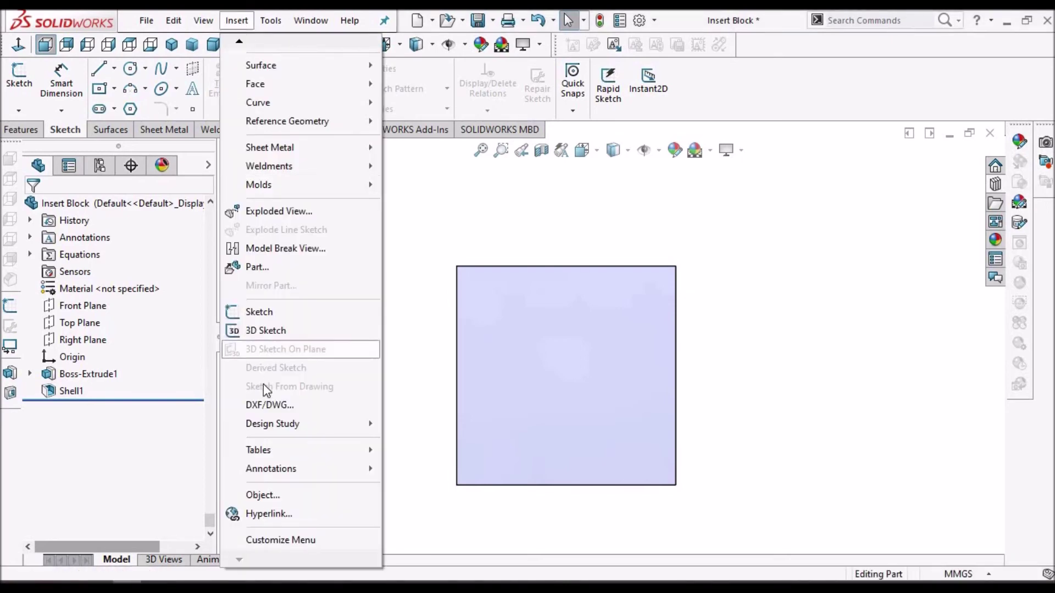
click(270, 404)
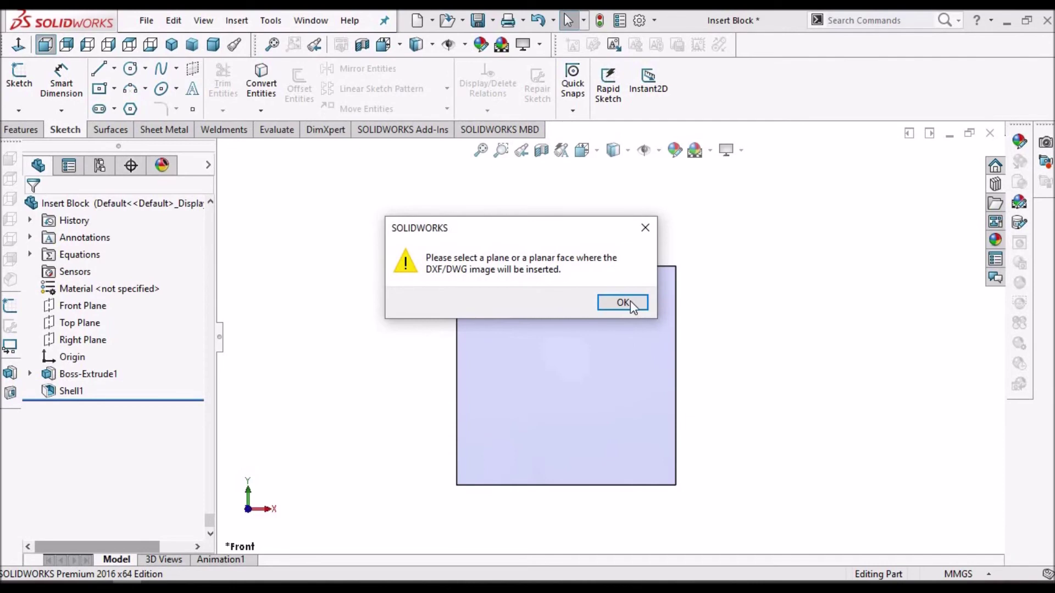
key(Return)
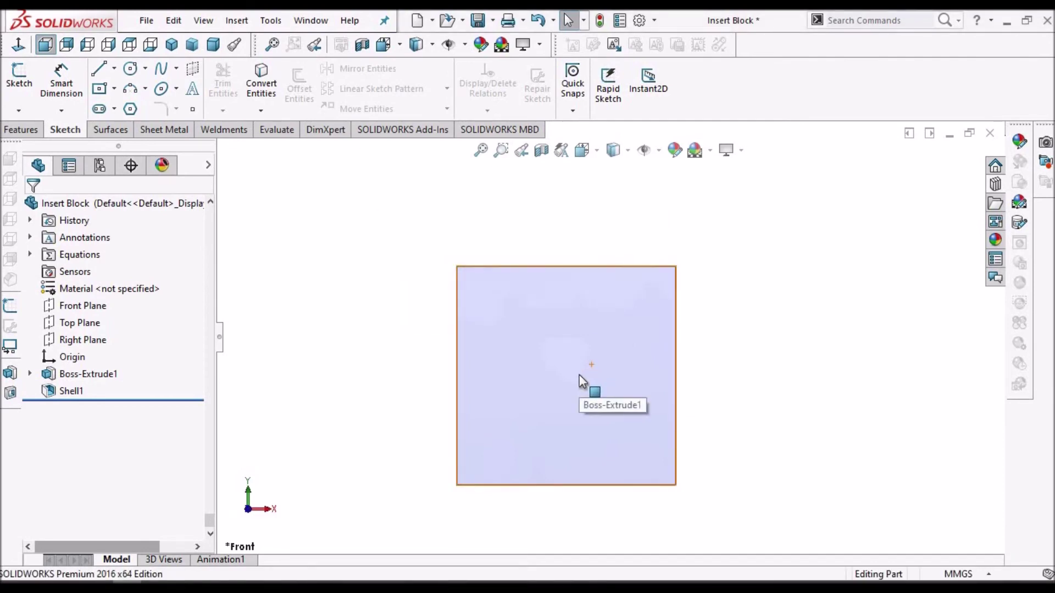
- Import the Flower Design DXF file as a sketch on the plate's front face, in millimetres with all layers
scroll(582, 373, up, 2)
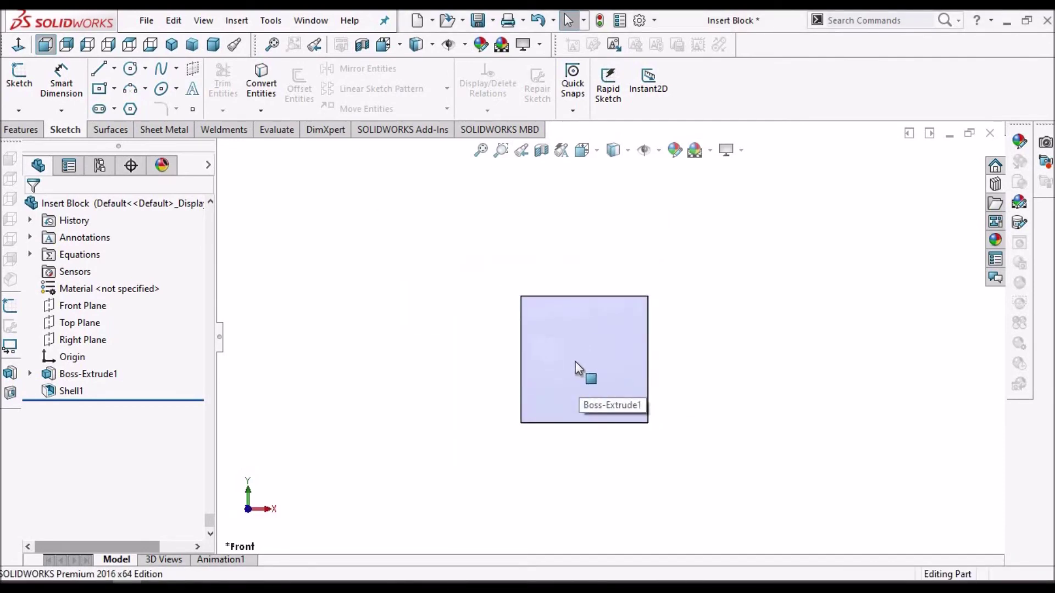
click(575, 361)
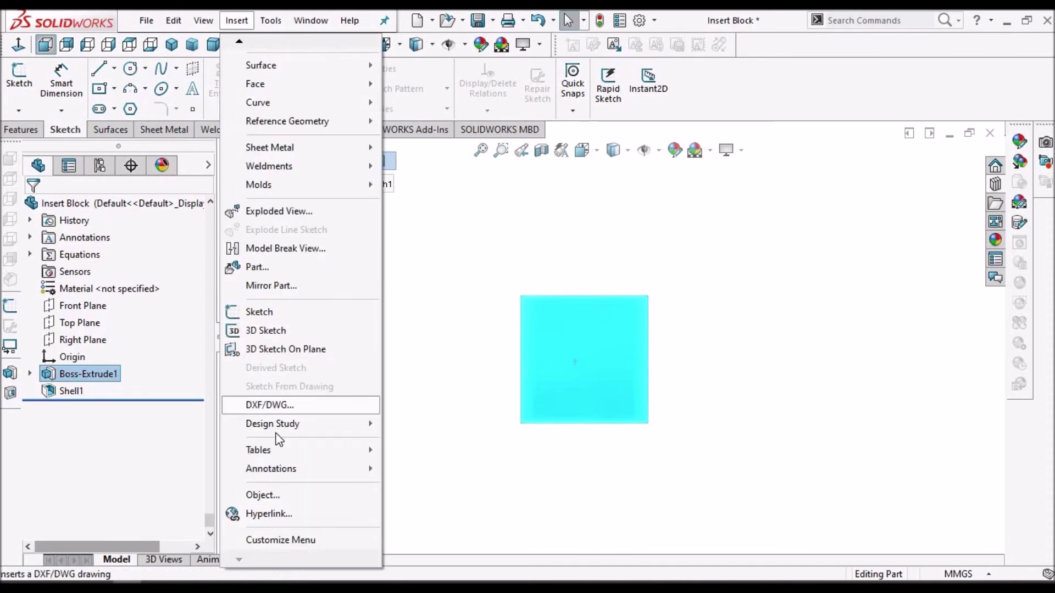
click(282, 406)
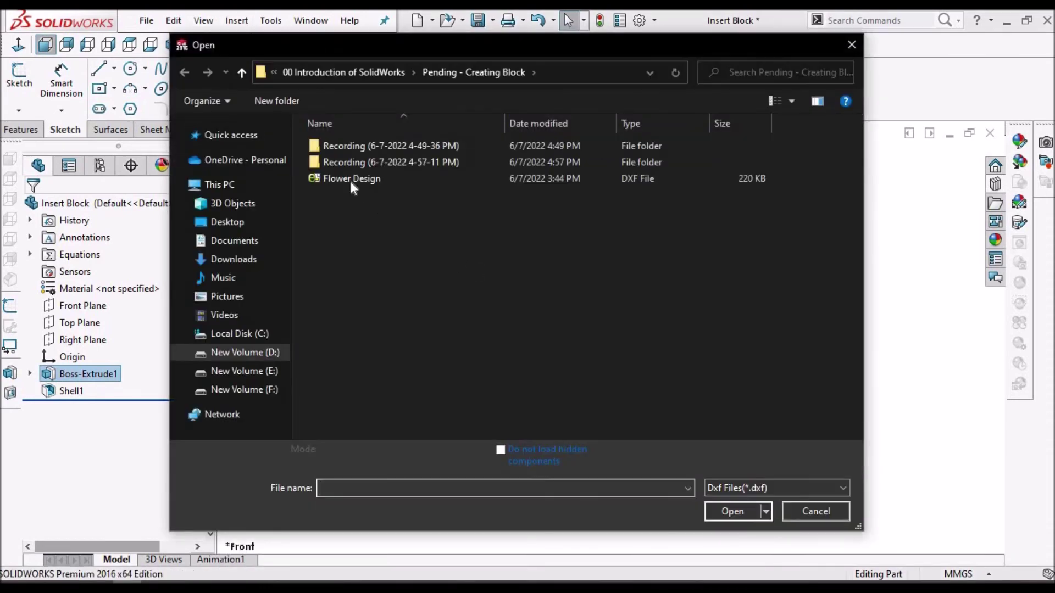
click(351, 182)
click(728, 507)
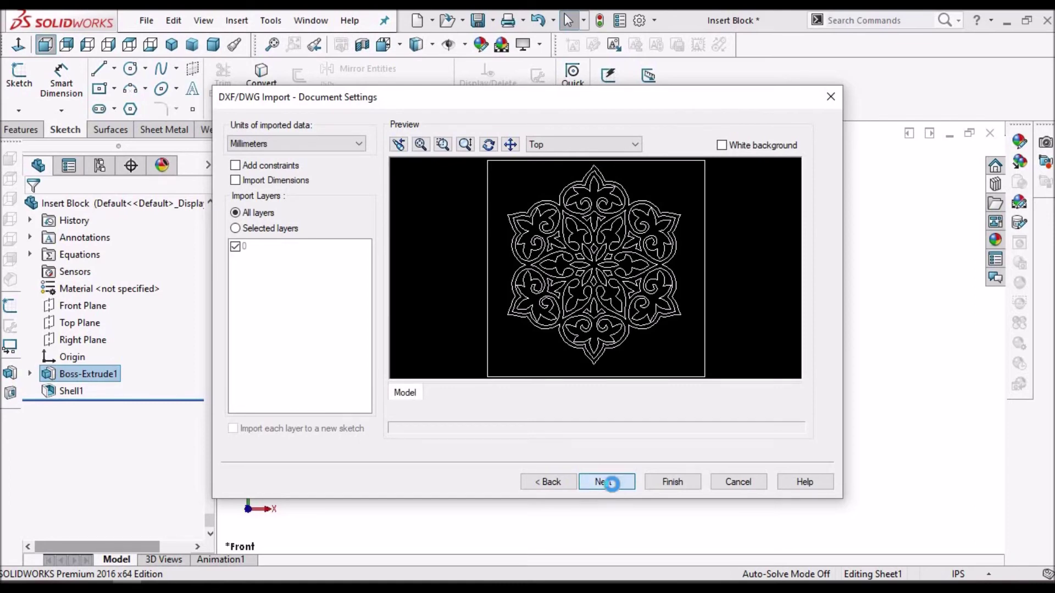
click(606, 482)
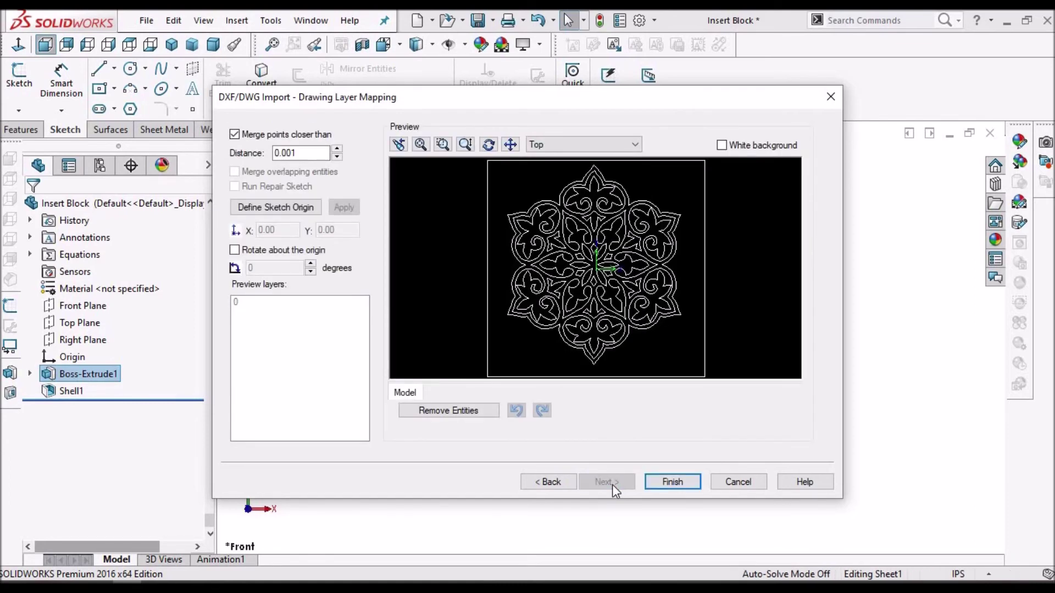
click(681, 482)
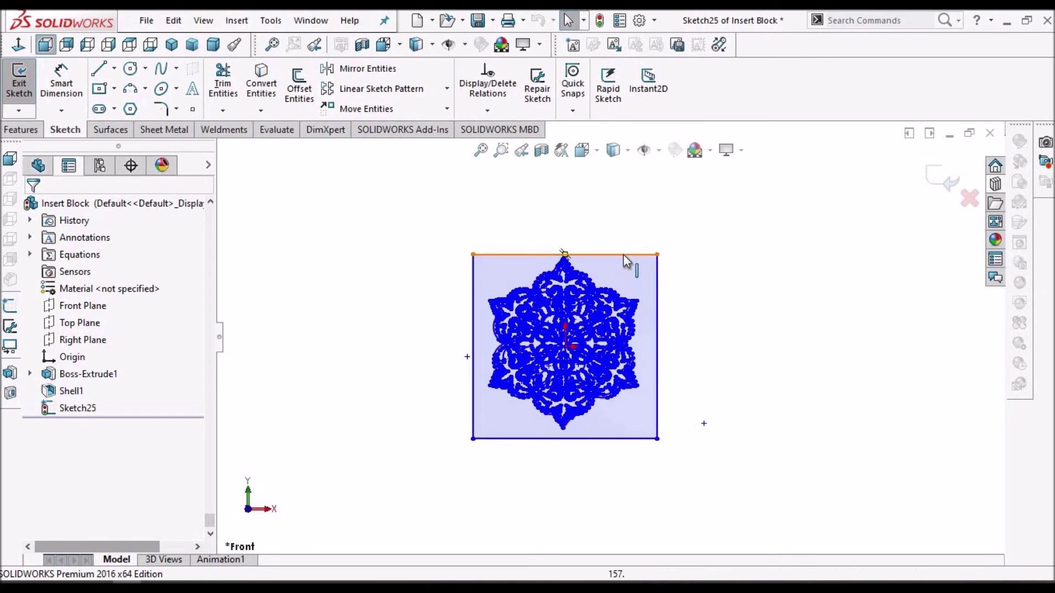
- Delete the square border lines around the imported flower geometry
click(623, 254)
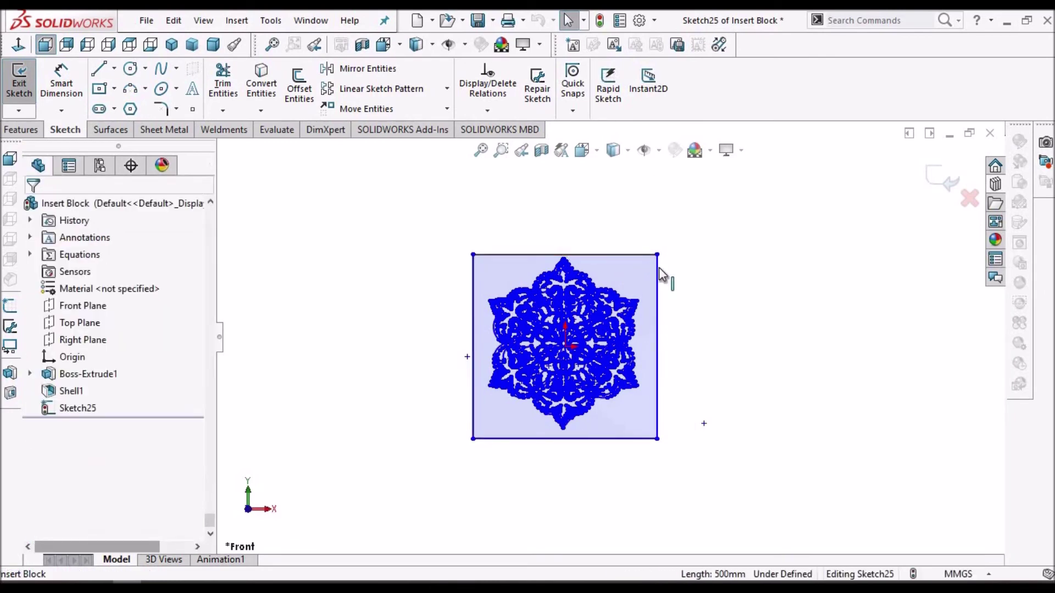
click(609, 440)
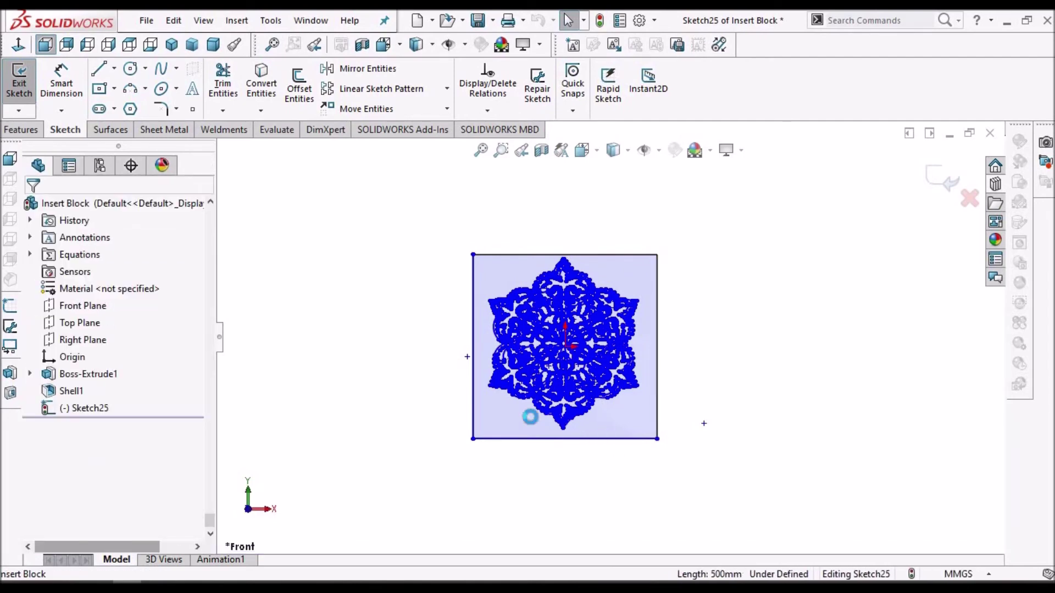
click(473, 283)
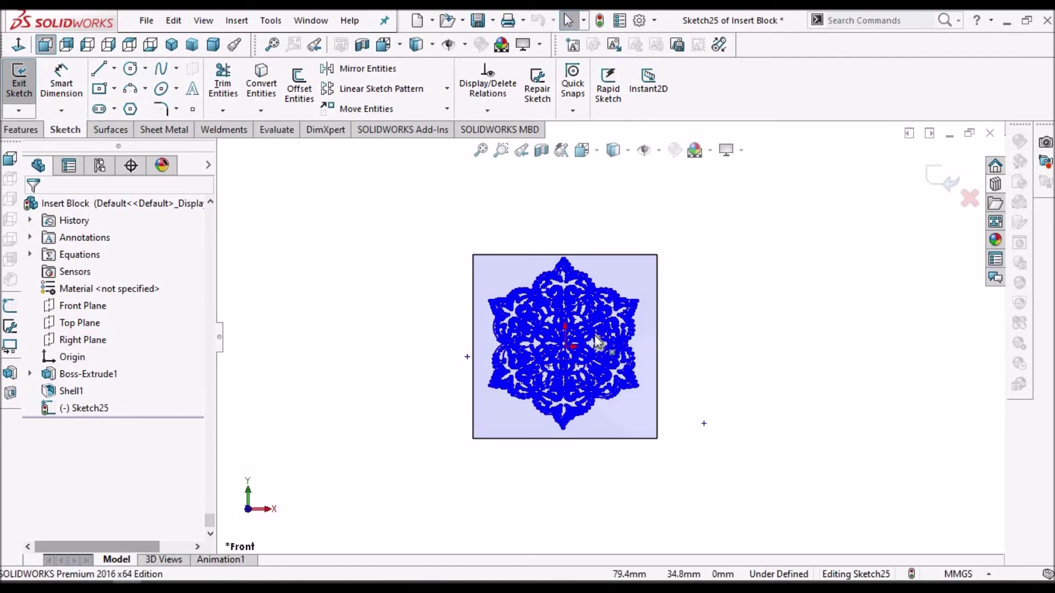
- Select all of the imported flower geometry and make it a block
scroll(595, 335, down, 4)
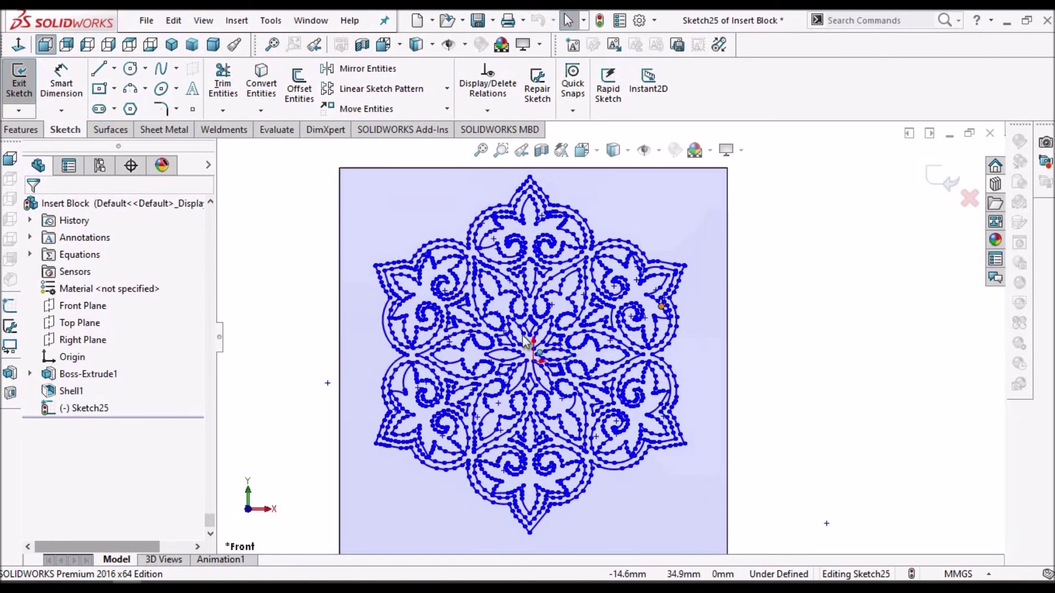
scroll(525, 342, up, 1)
mouse_move(344, 164)
mouse_down()
mouse_move(749, 414)
mouse_move(780, 530)
mouse_up()
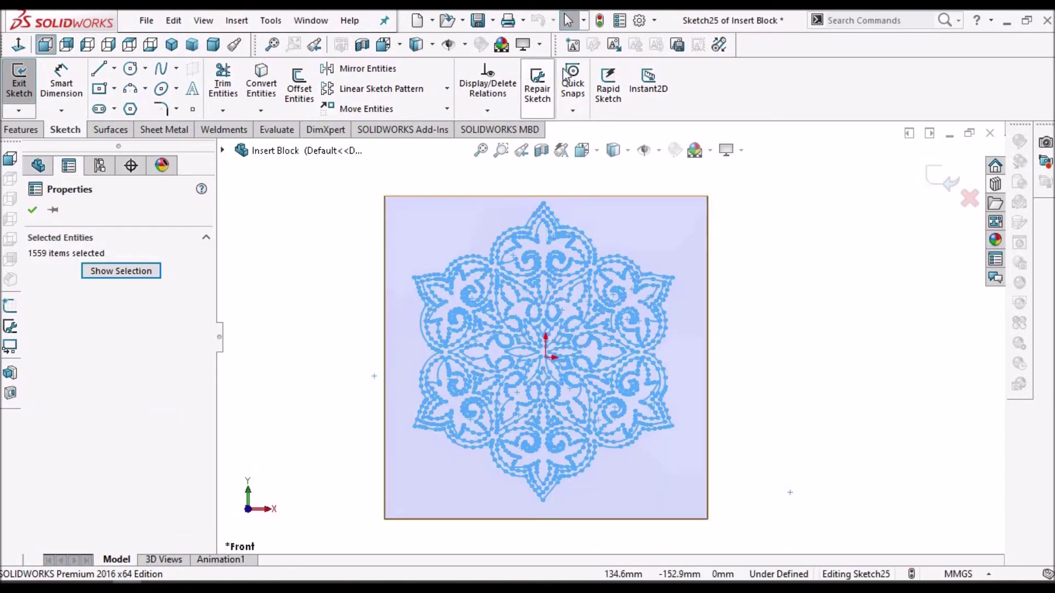
click(572, 44)
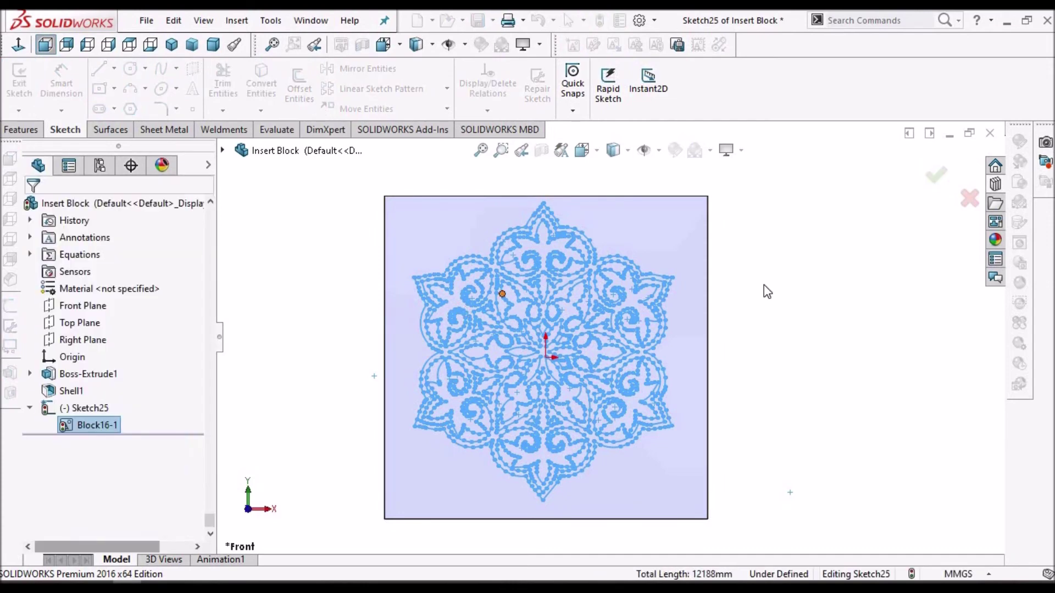
scroll(602, 330, up, 2)
scroll(589, 342, down, 2)
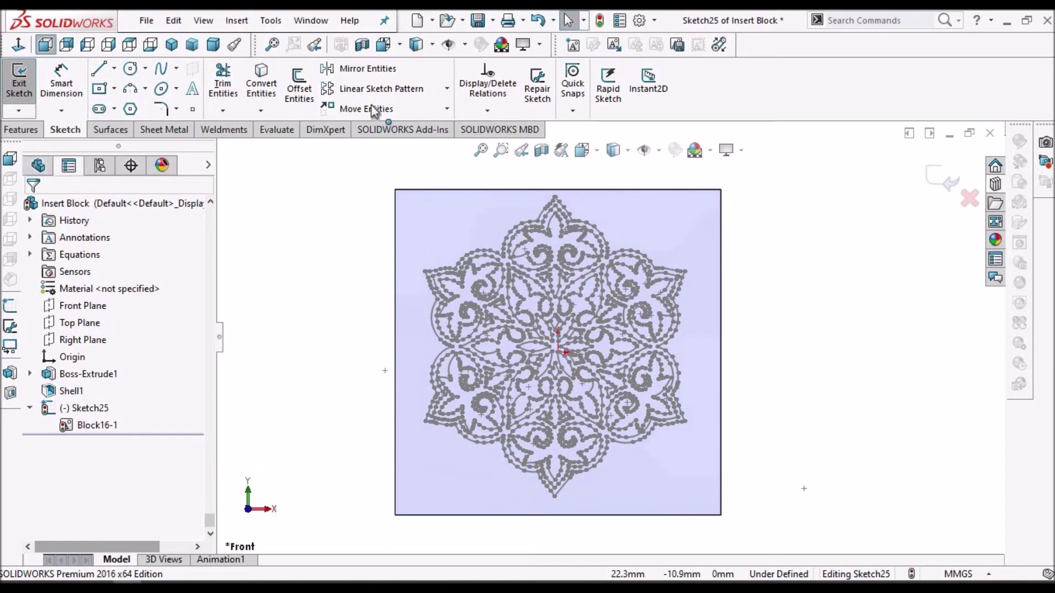
- Move the flower block slightly on the plate's front face near the sketch origin and close its properties
click(662, 306)
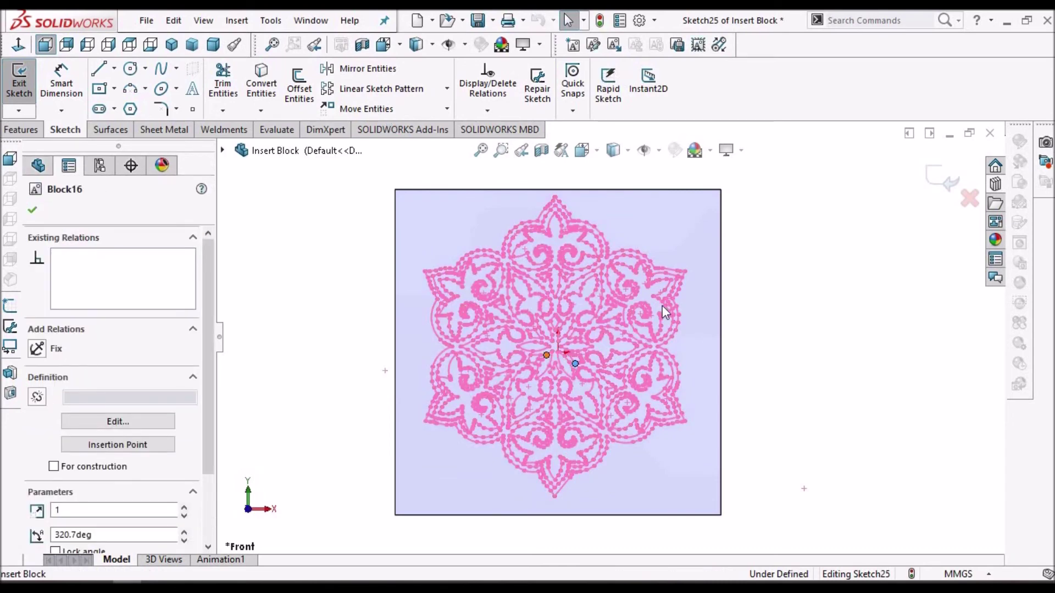
drag(548, 356, 549, 372)
drag(636, 341, 736, 297)
drag(516, 411, 570, 384)
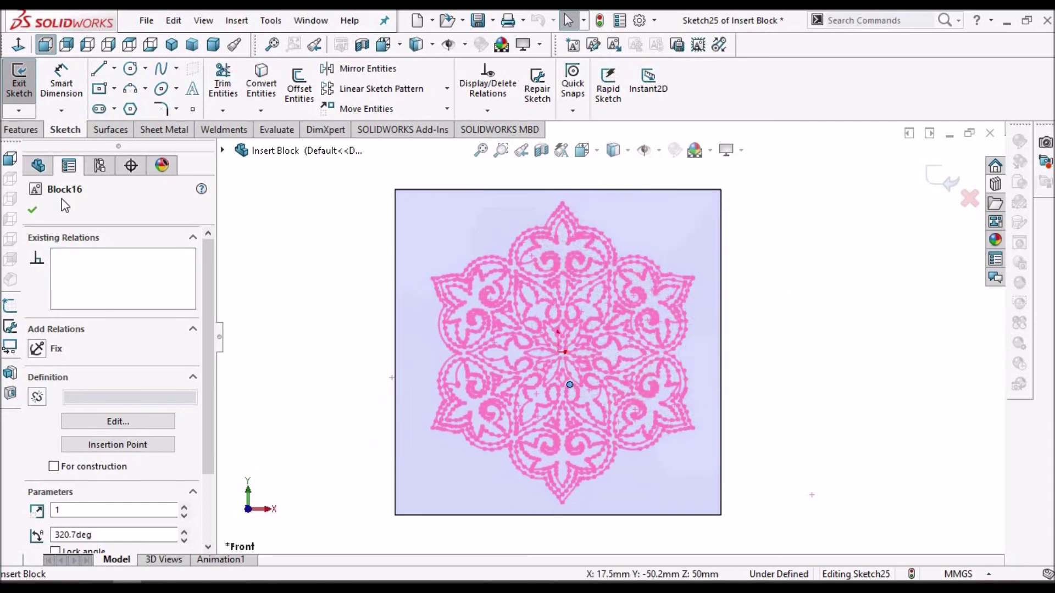
click(32, 212)
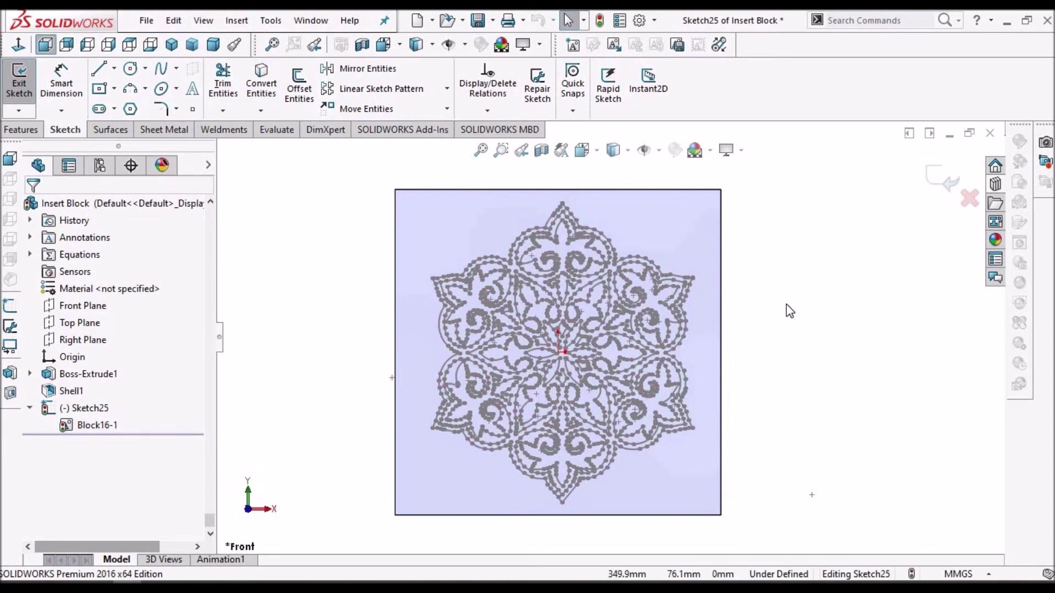
- Delete the Block16-1 flower block from Sketch25
click(101, 426)
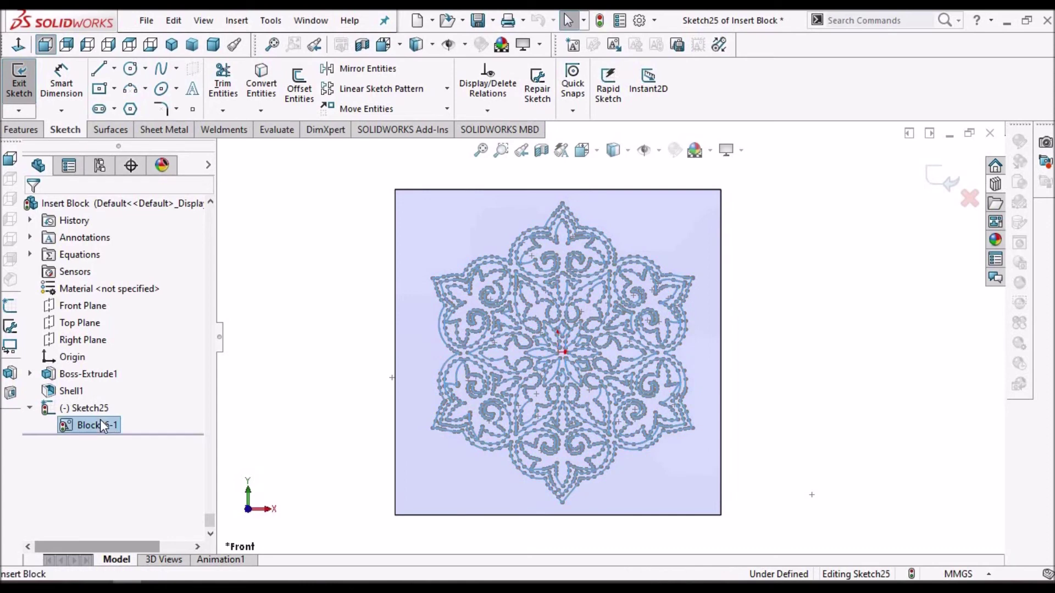
right_click(101, 426)
click(141, 504)
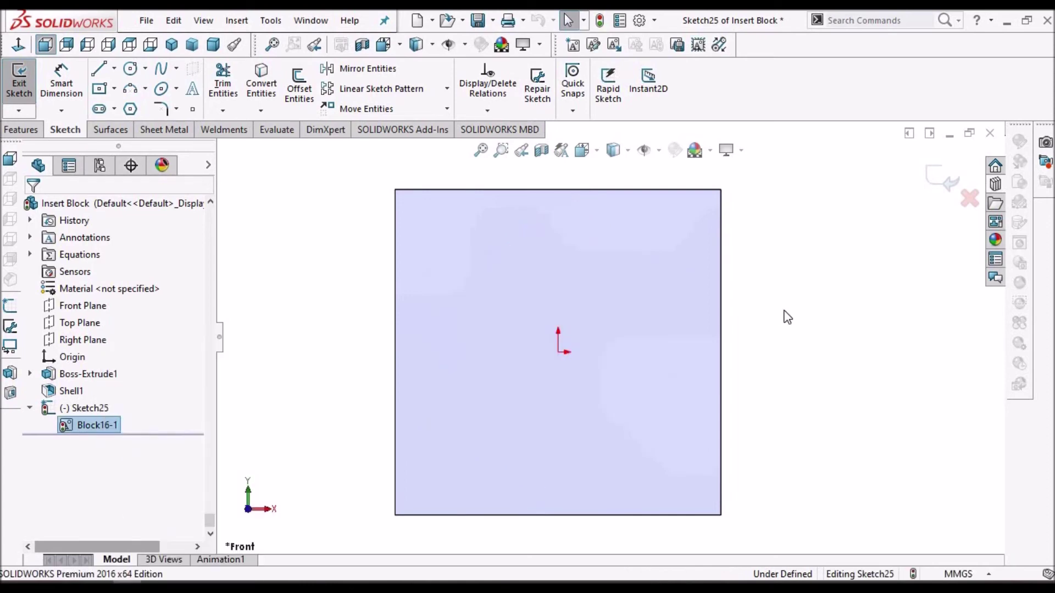
- Insert one Flower Design block from the Design Library's Blocks folder at the plate's centre, with scale 1 and 0deg rotation
click(998, 186)
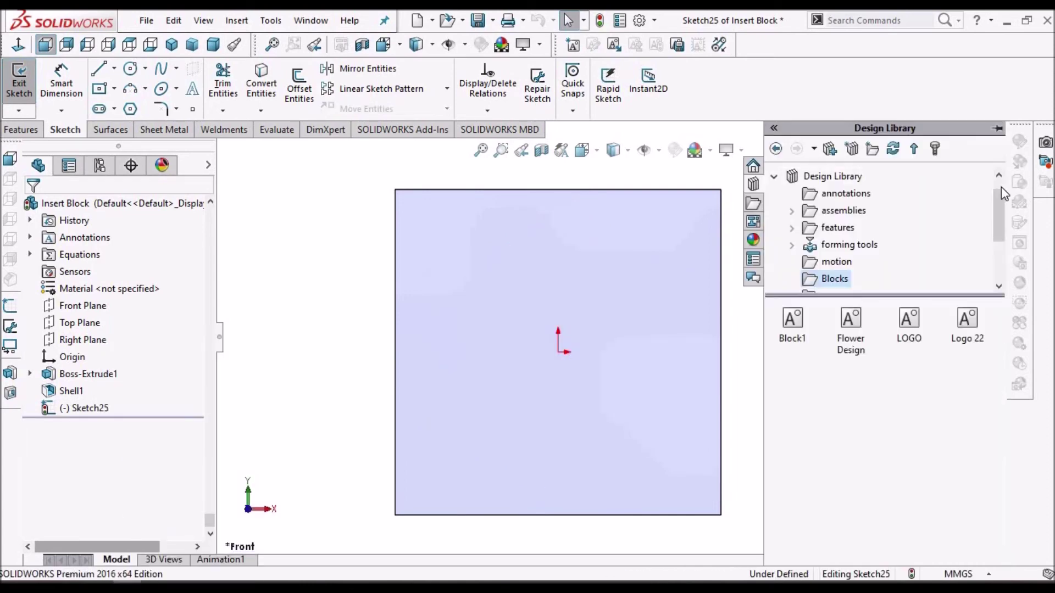
mouse_move(859, 340)
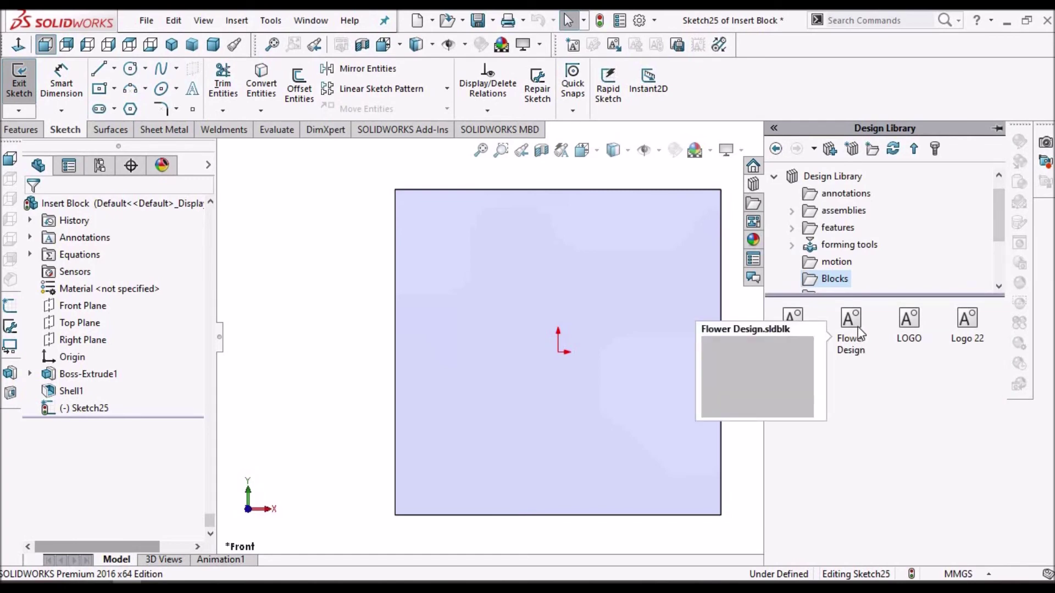
drag(857, 325, 545, 373)
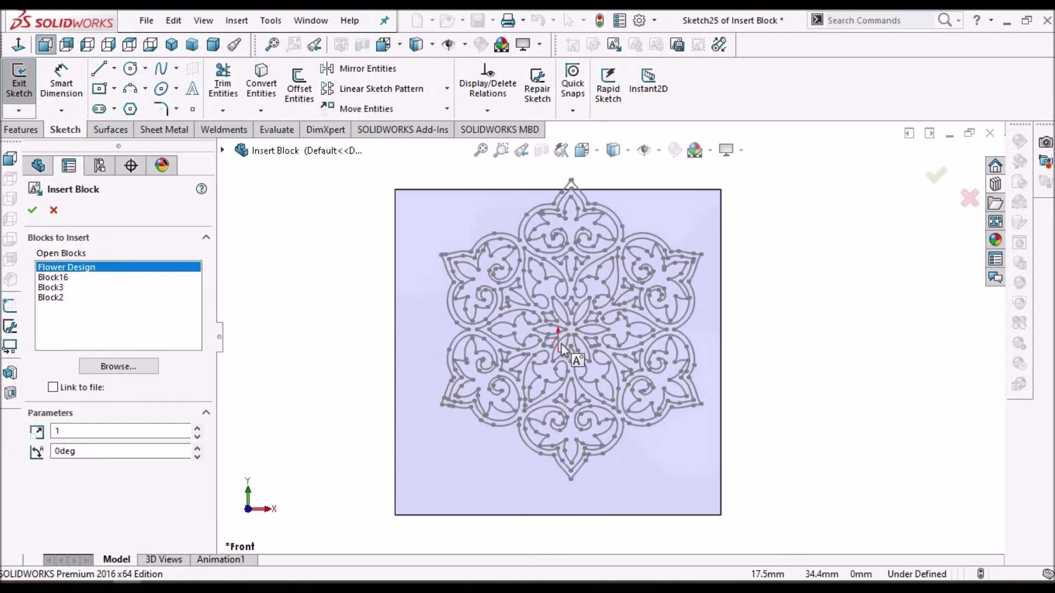
click(560, 347)
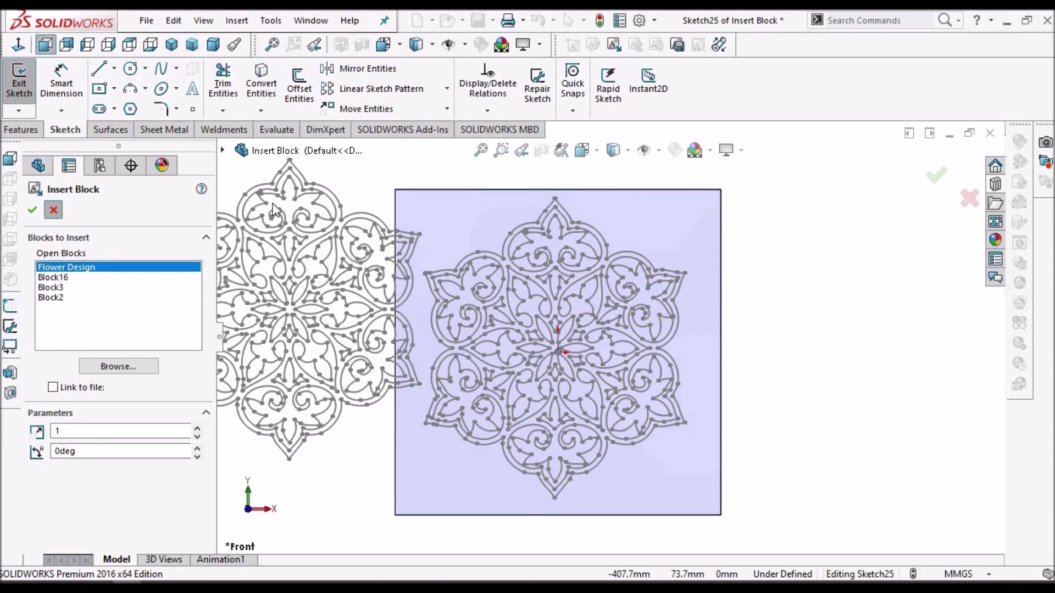
key(Escape)
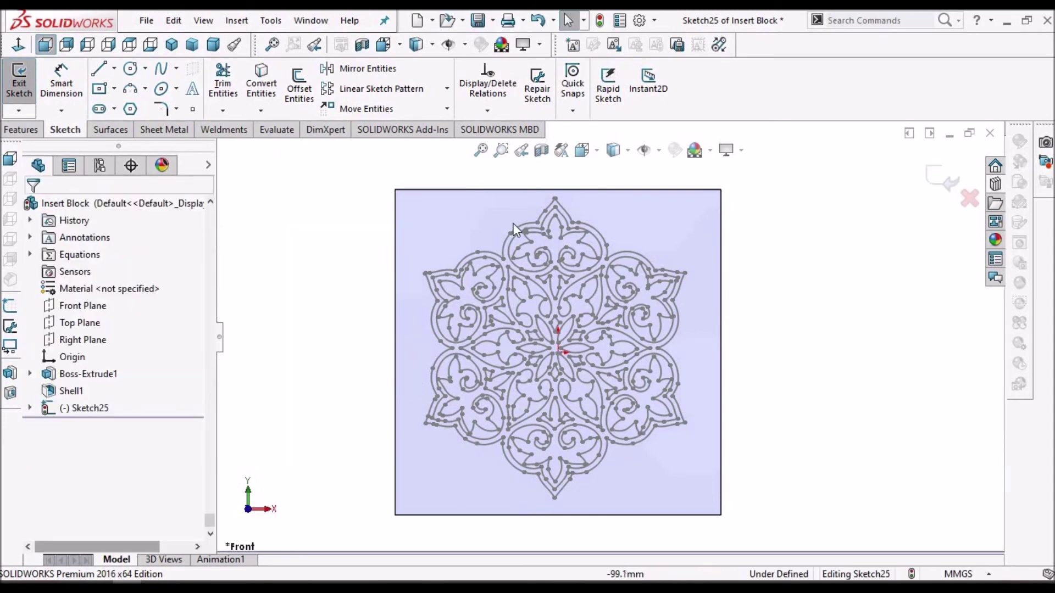
- Cut-extrude the flower block sketch Through All the plate and inspect the resulting openings
key(z)
middle_drag(485, 284, 487, 297)
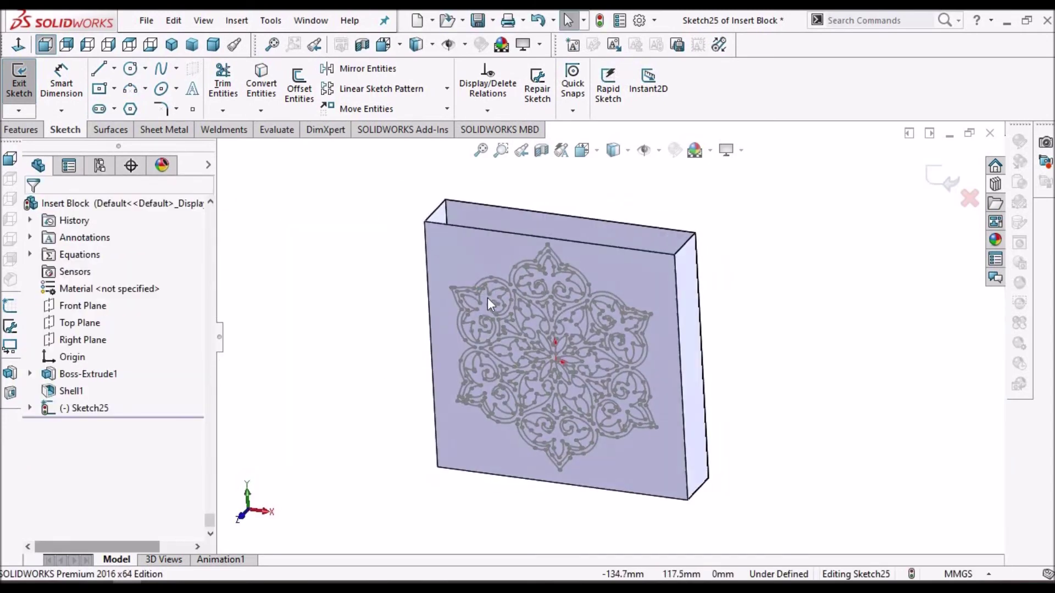
click(7, 133)
click(228, 87)
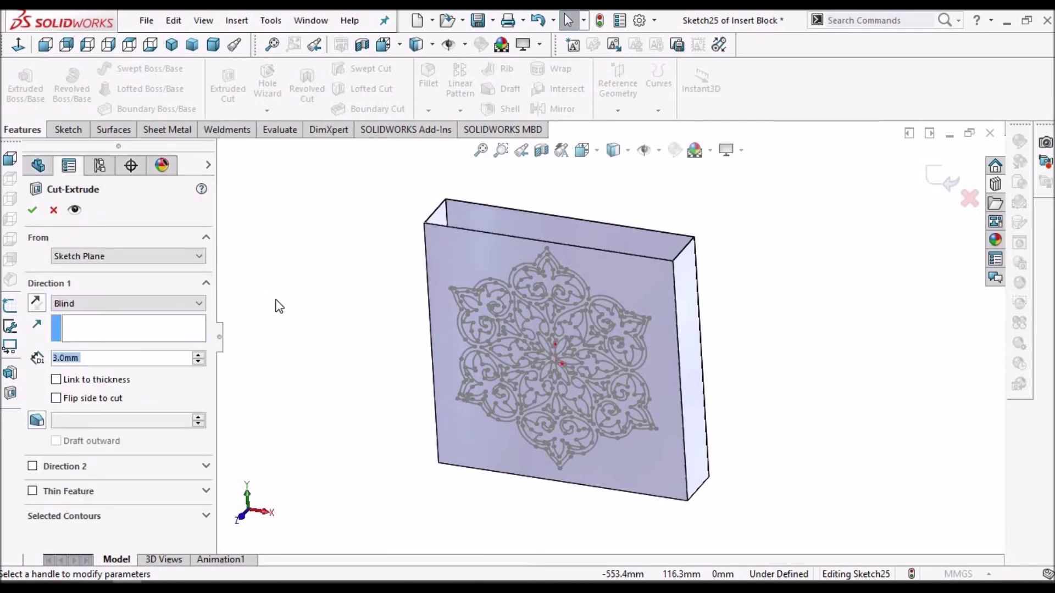
click(196, 304)
click(164, 329)
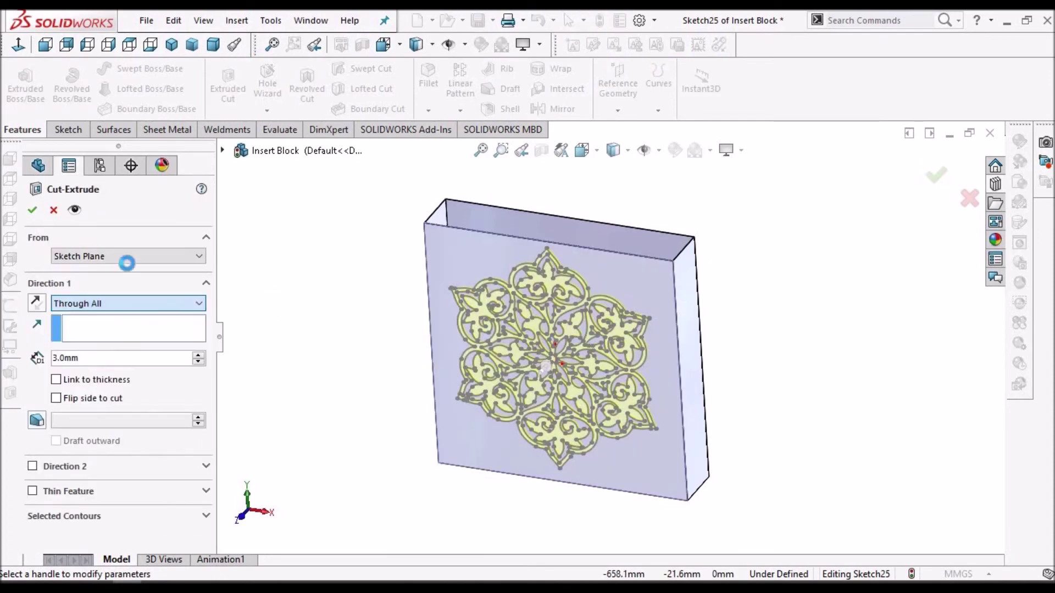
click(28, 47)
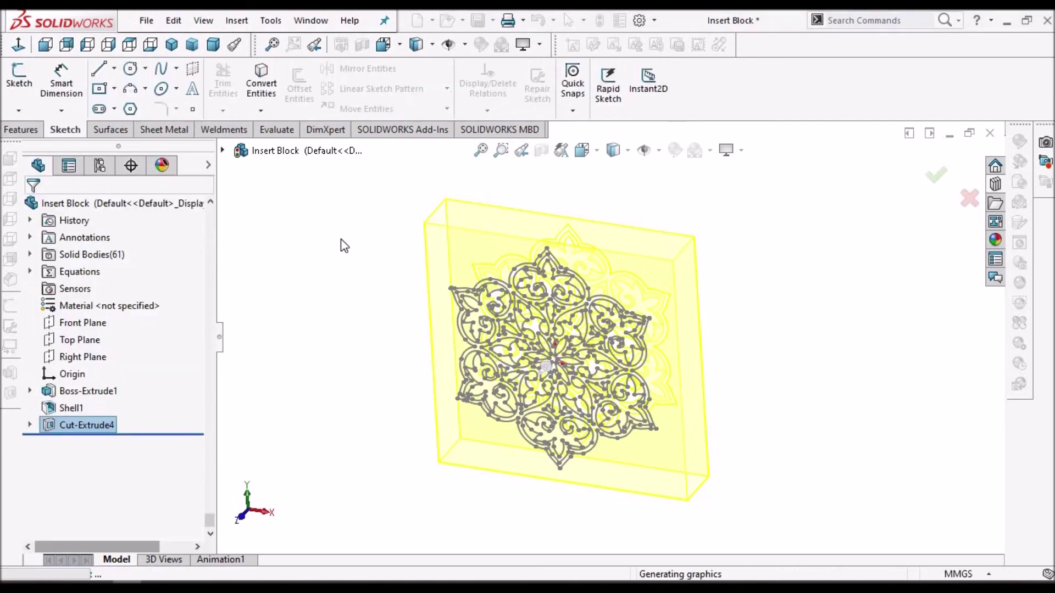
middle_drag(602, 354, 718, 299)
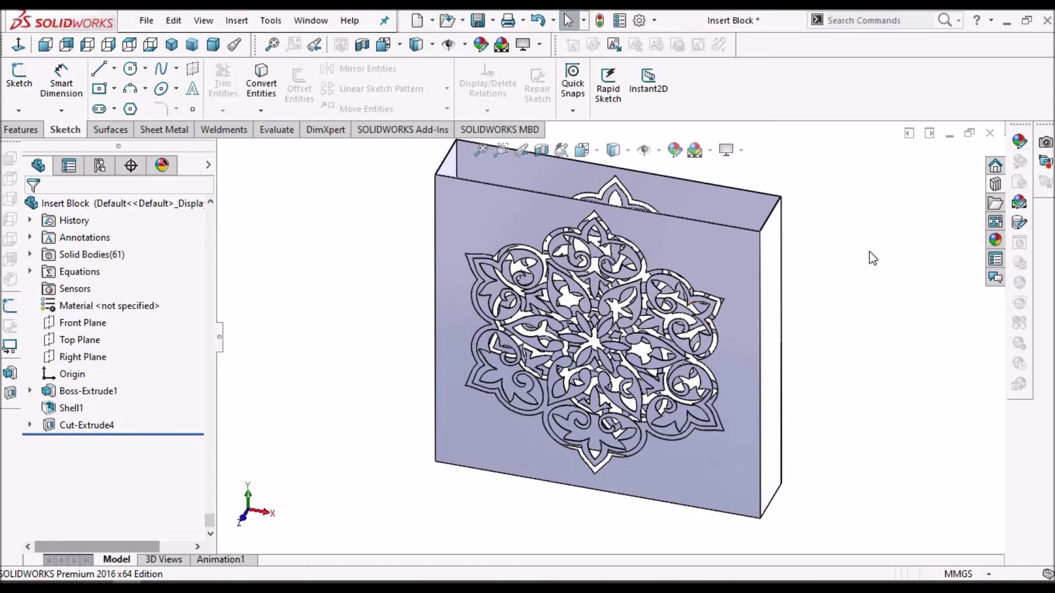
click(237, 22)
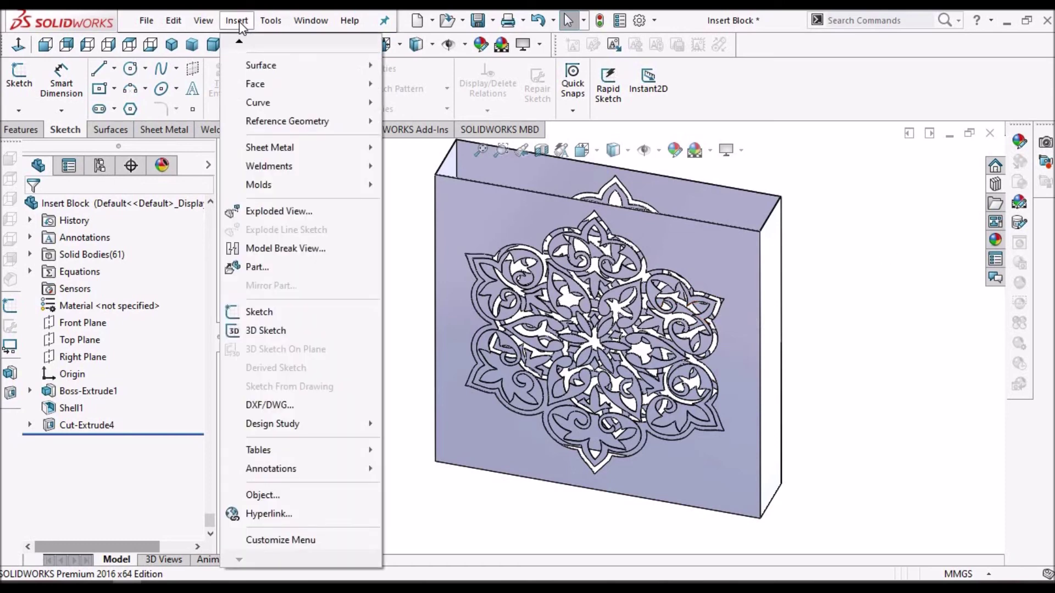
click(933, 249)
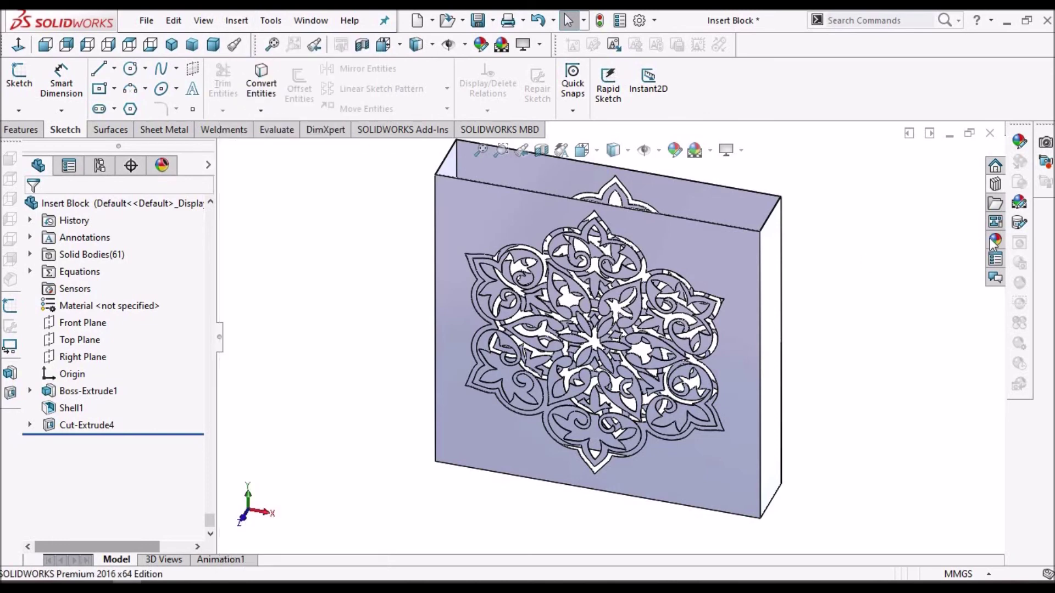
click(996, 184)
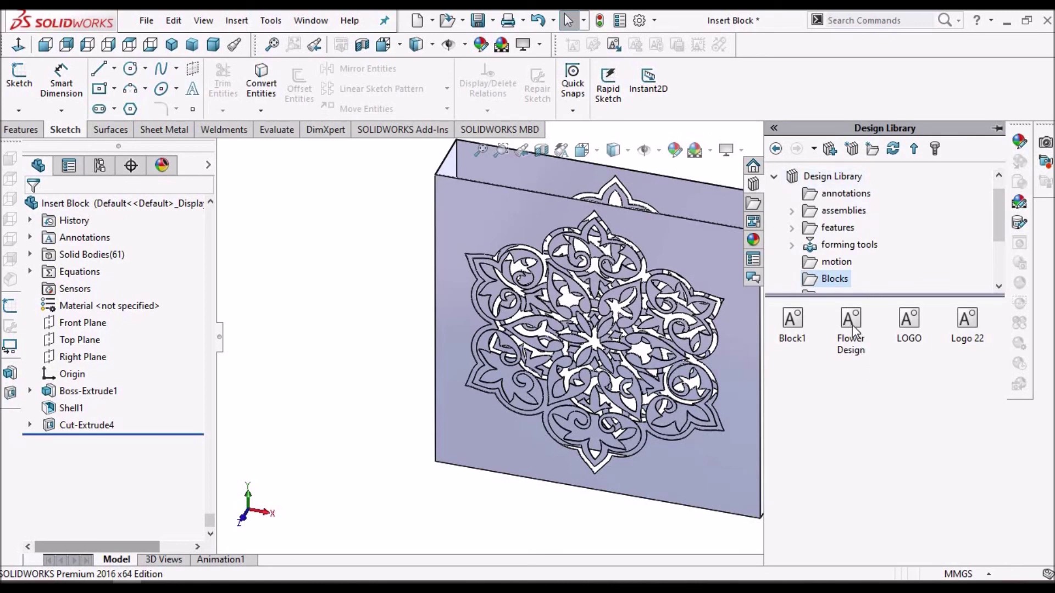
mouse_move(853, 330)
mouse_move(476, 358)
mouse_down()
mouse_move(631, 334)
mouse_move(617, 314)
mouse_up()
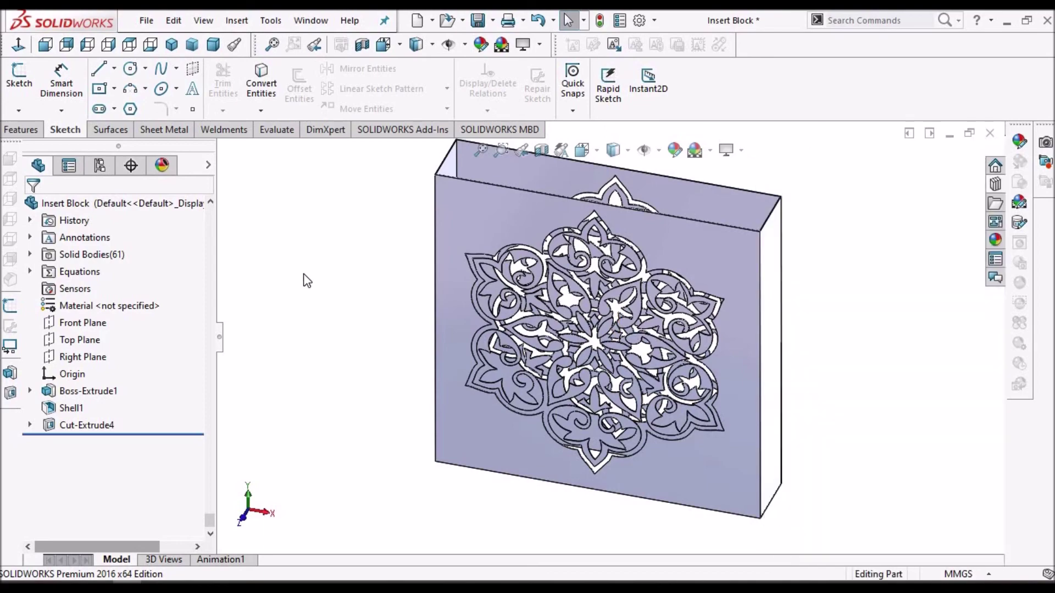
- Remove the flower cut-extrude and start a new sketch on the plate's front face
click(213, 44)
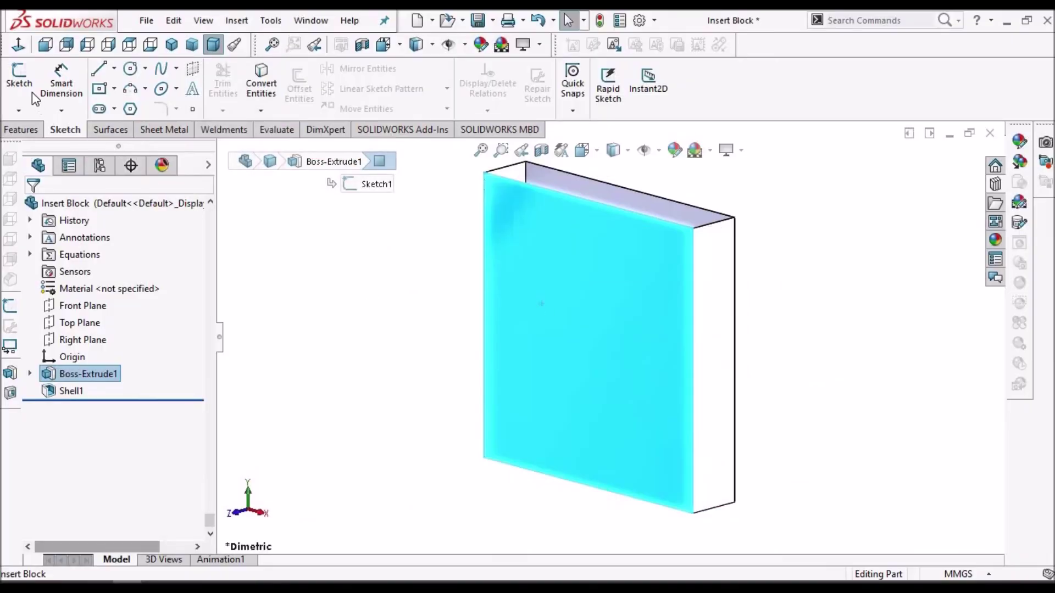
click(21, 84)
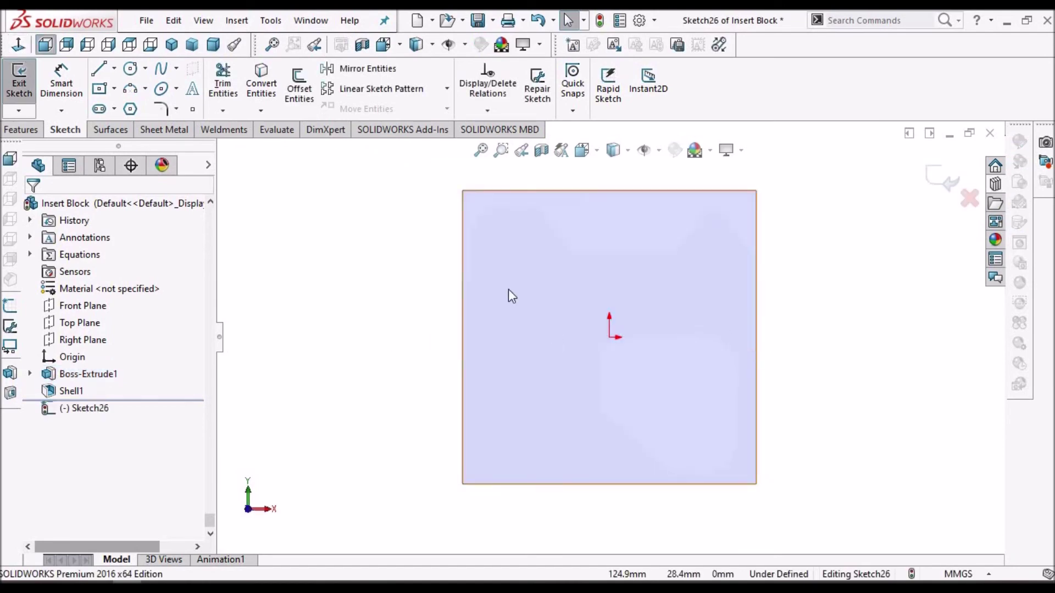
- Add the sketch text "gadget" at the sketch origin using the document font
click(192, 89)
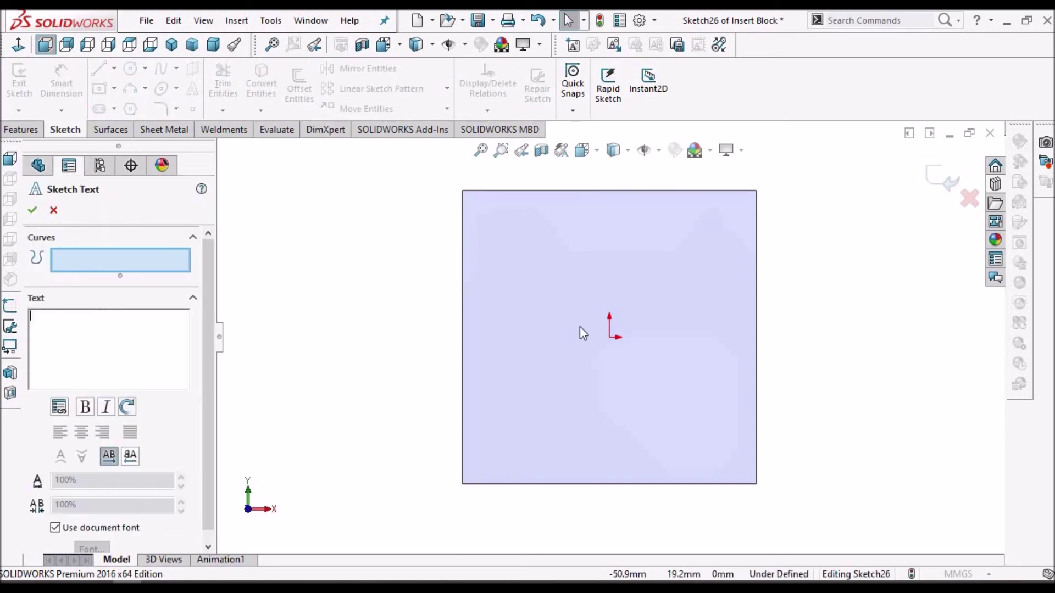
scroll(549, 325, down, 2)
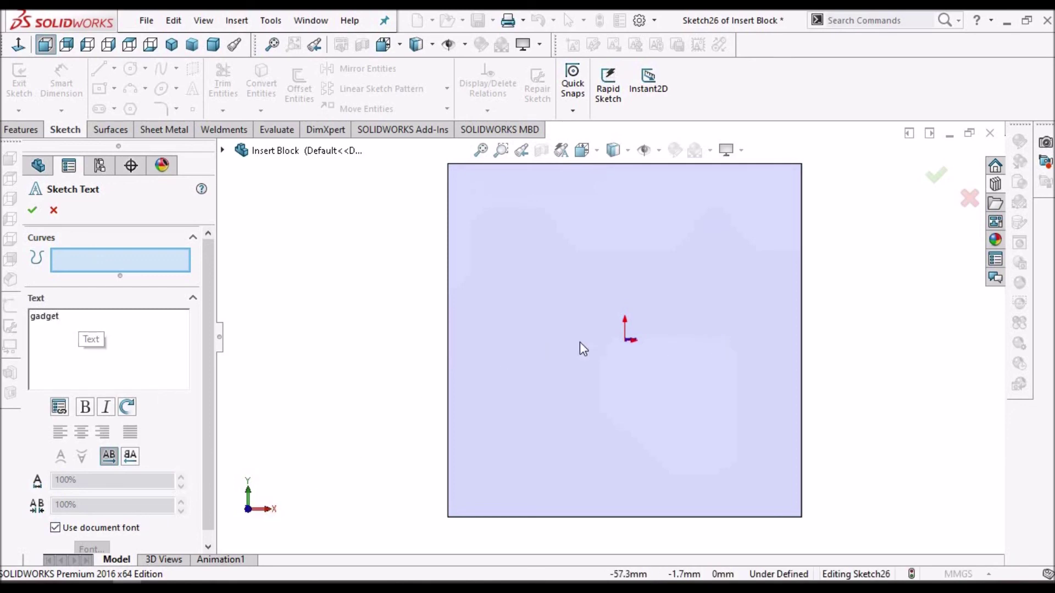
scroll(581, 347, down, 1)
scroll(631, 348, down, 5)
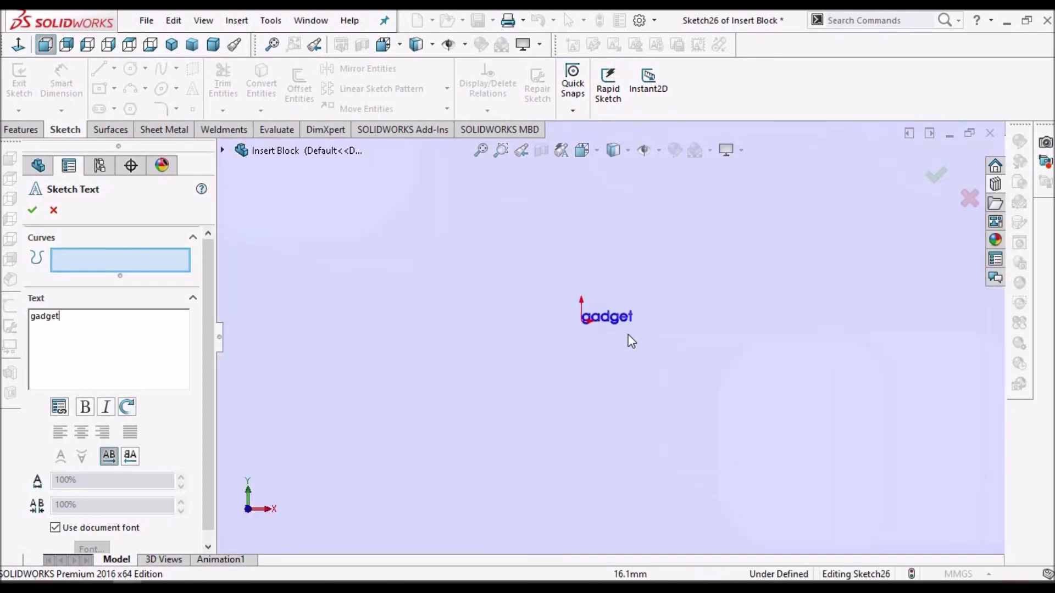
scroll(581, 305, down, 3)
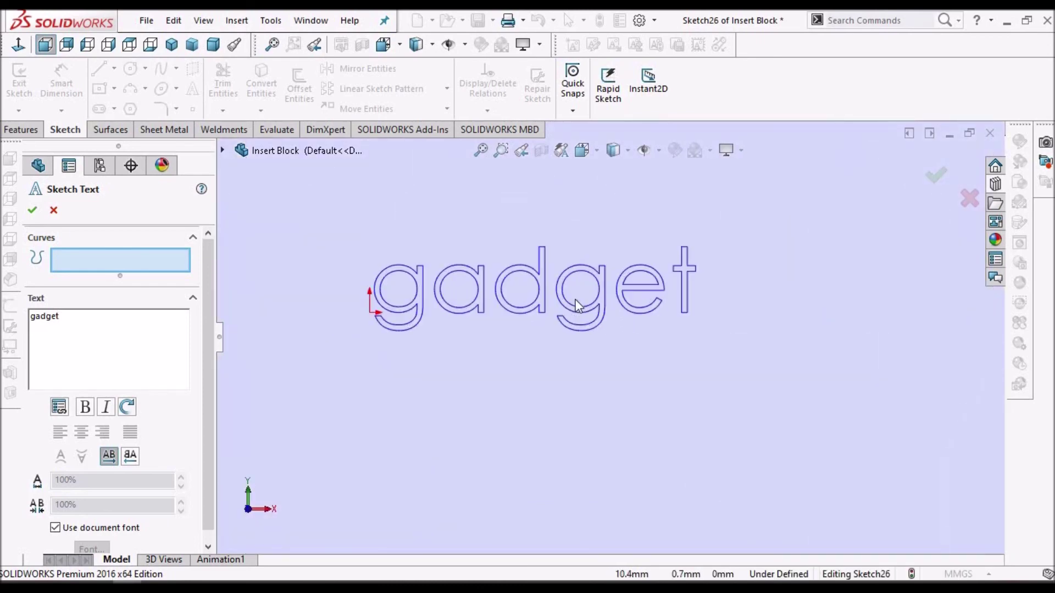
click(32, 211)
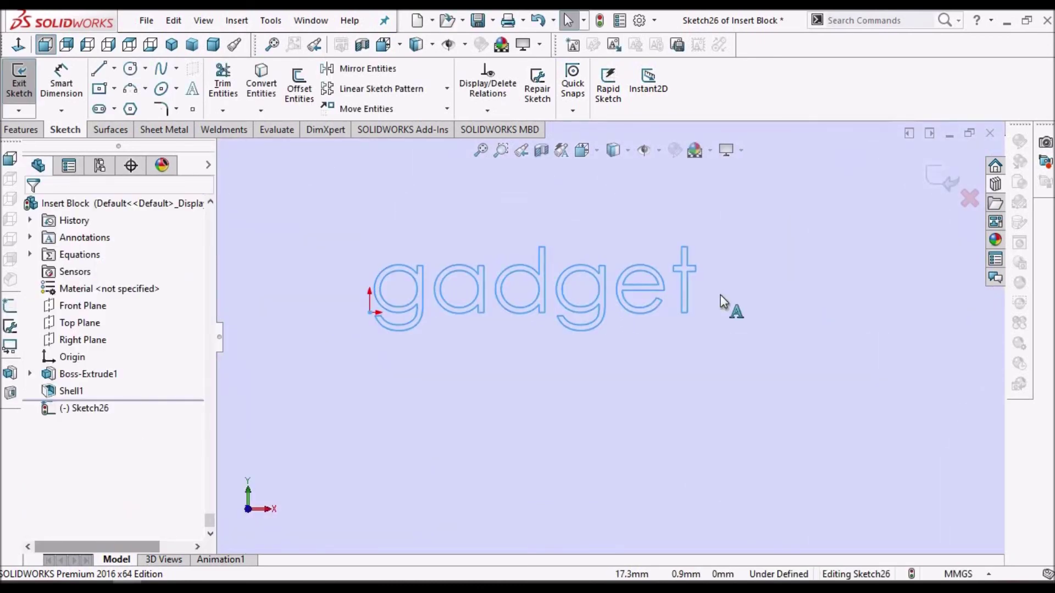
scroll(588, 287, up, 2)
key(Escape)
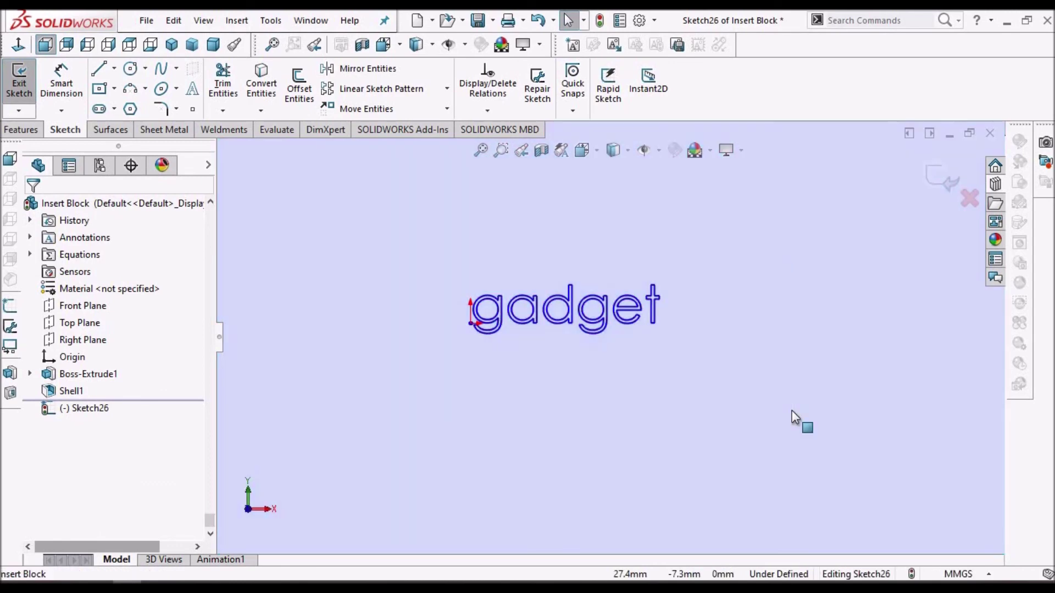
- Make a block from the "gadget" sketch text, with its insertion point moved onto the letter "a"
click(521, 317)
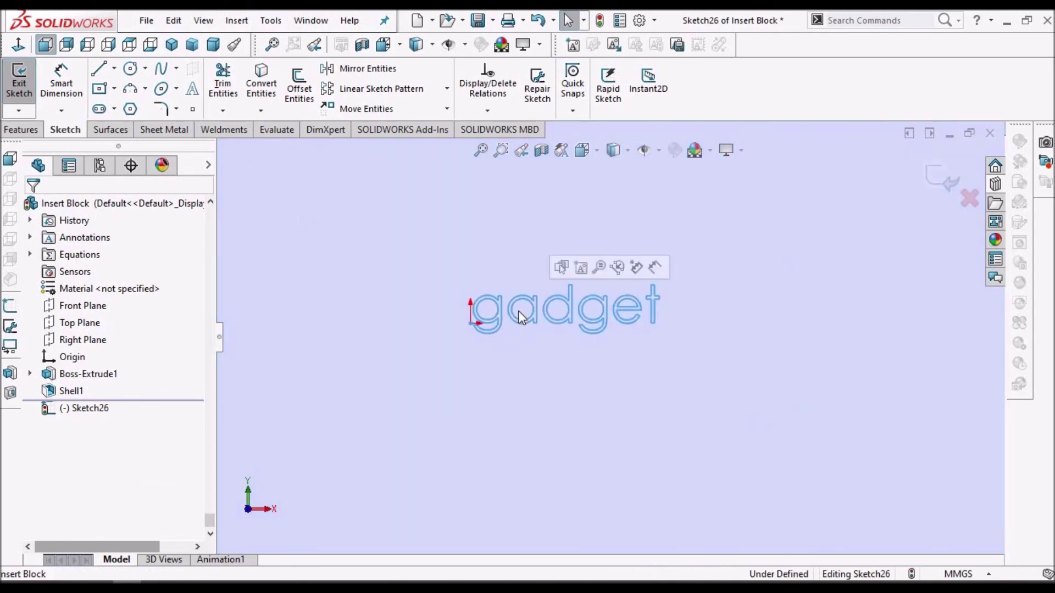
click(572, 45)
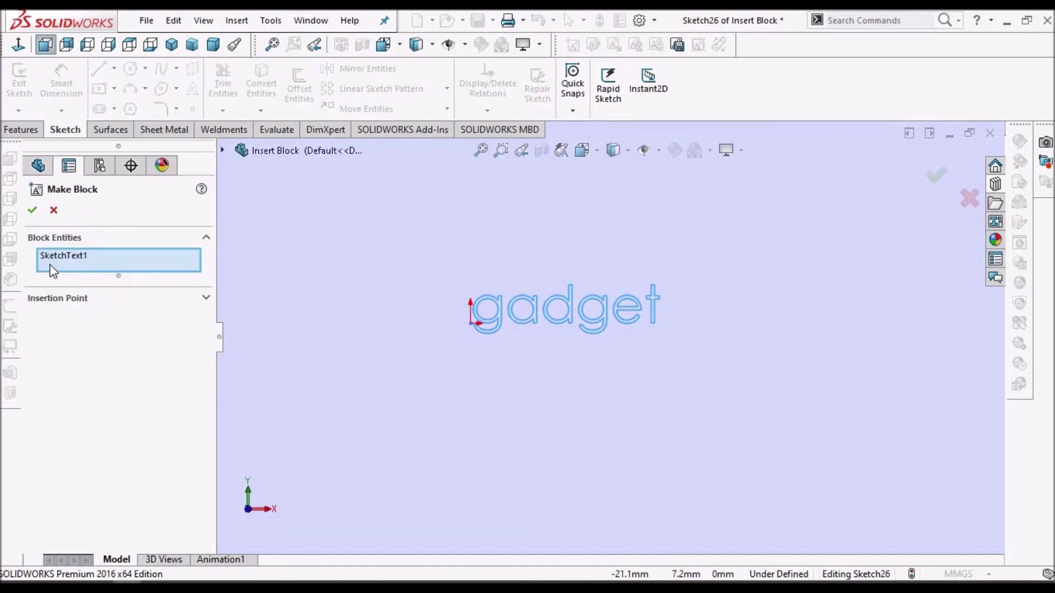
click(75, 306)
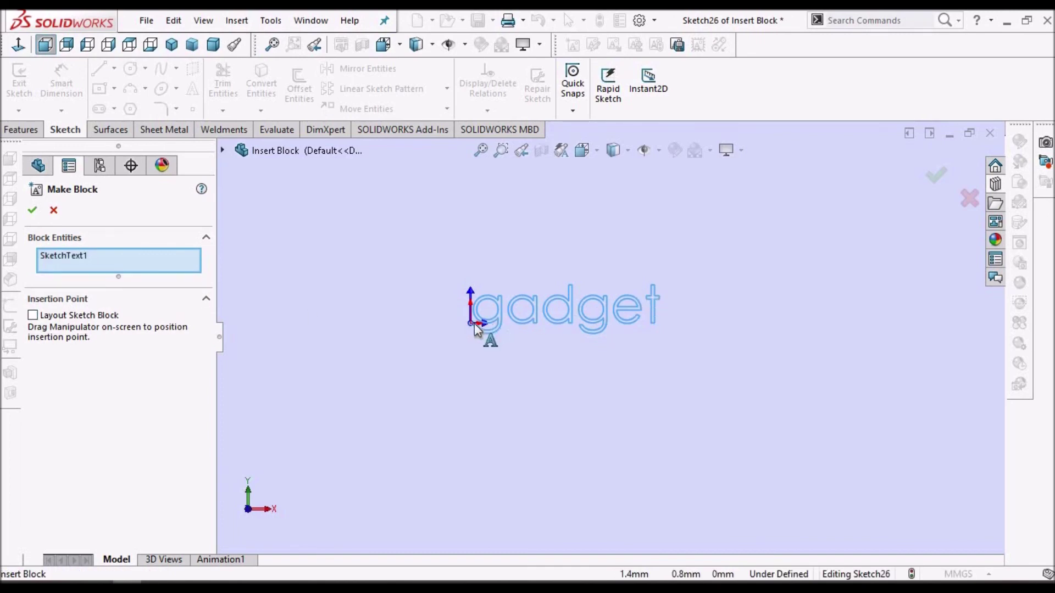
drag(473, 323, 523, 313)
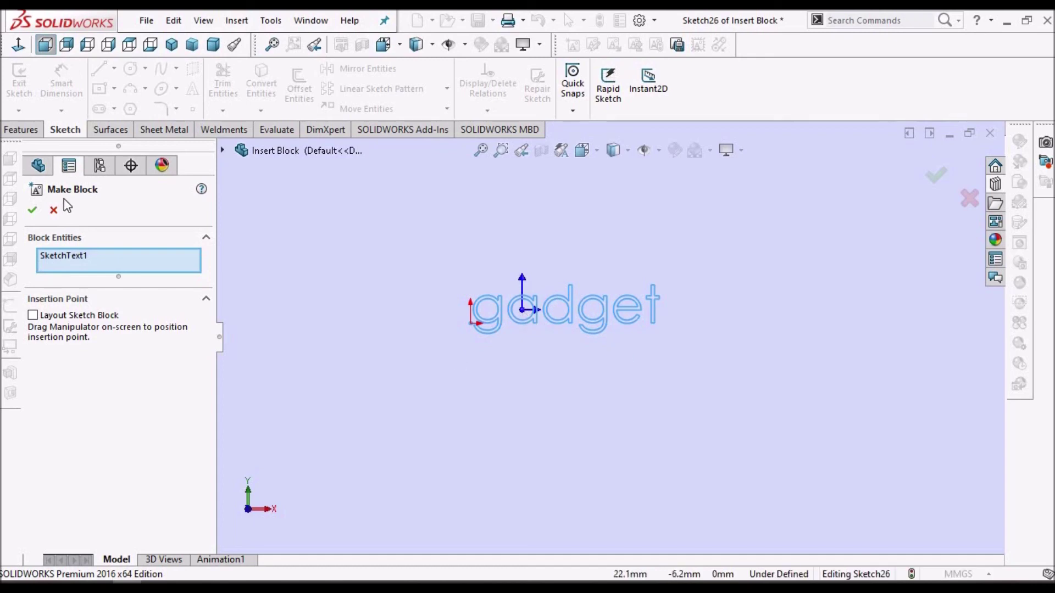
click(32, 210)
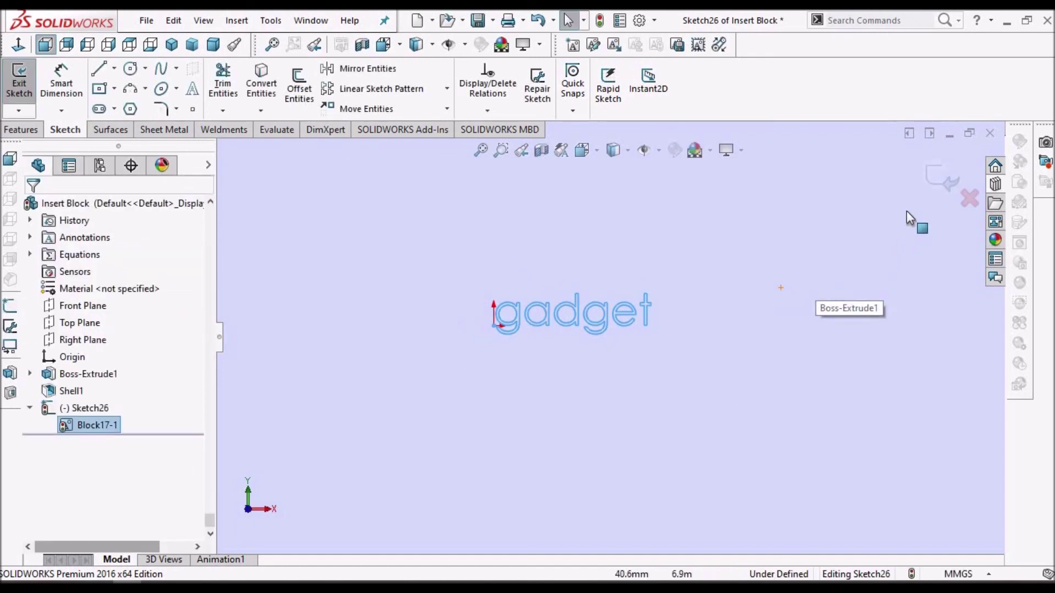
- Insert two more copies of the "gadget" block above the original, at scale 1 and 0deg rotation
scroll(603, 323, up, 5)
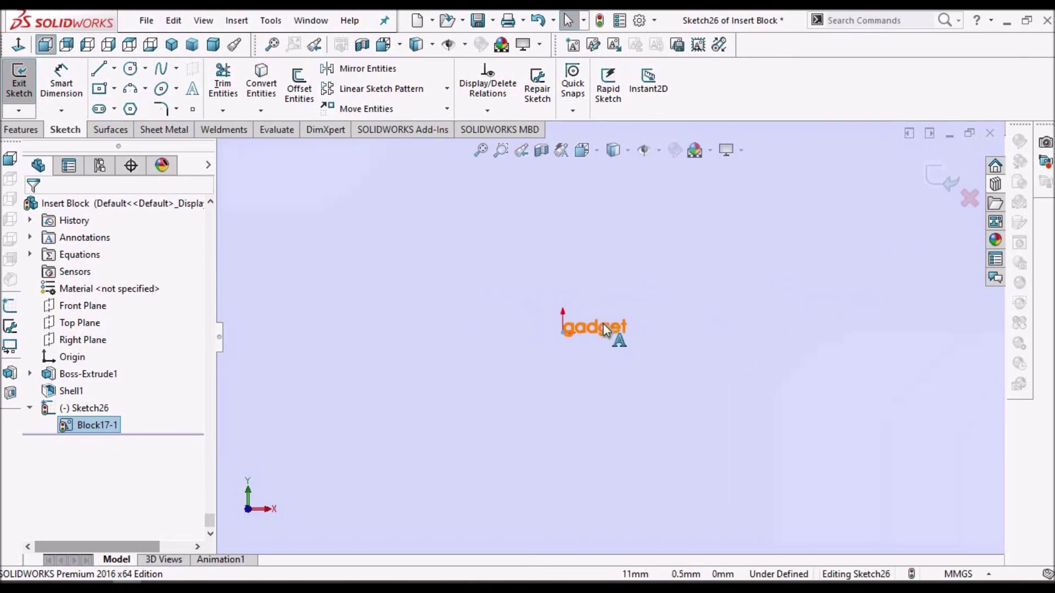
click(620, 47)
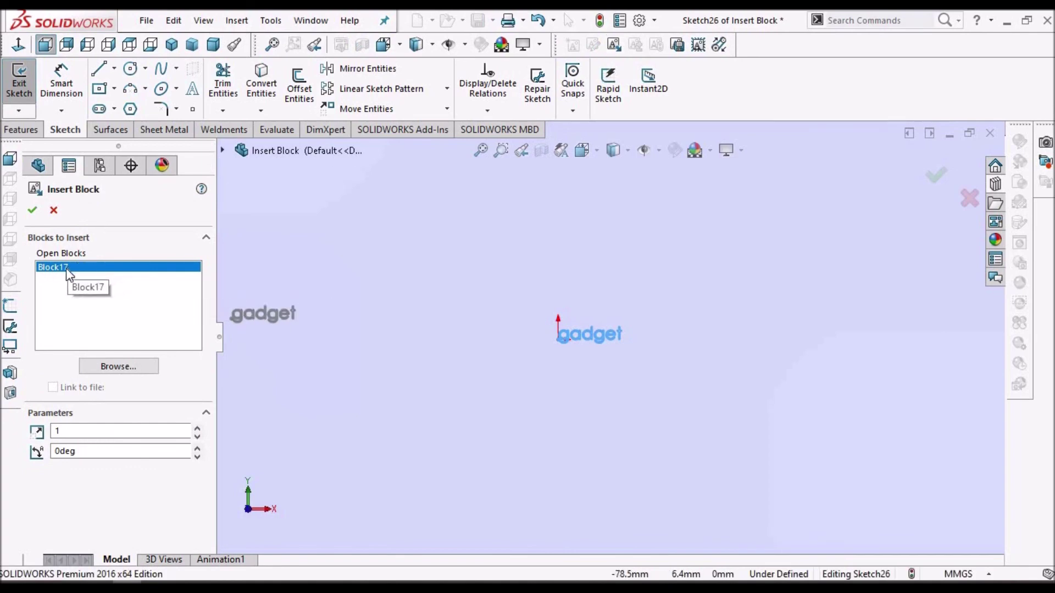
scroll(535, 299, down, 3)
click(453, 274)
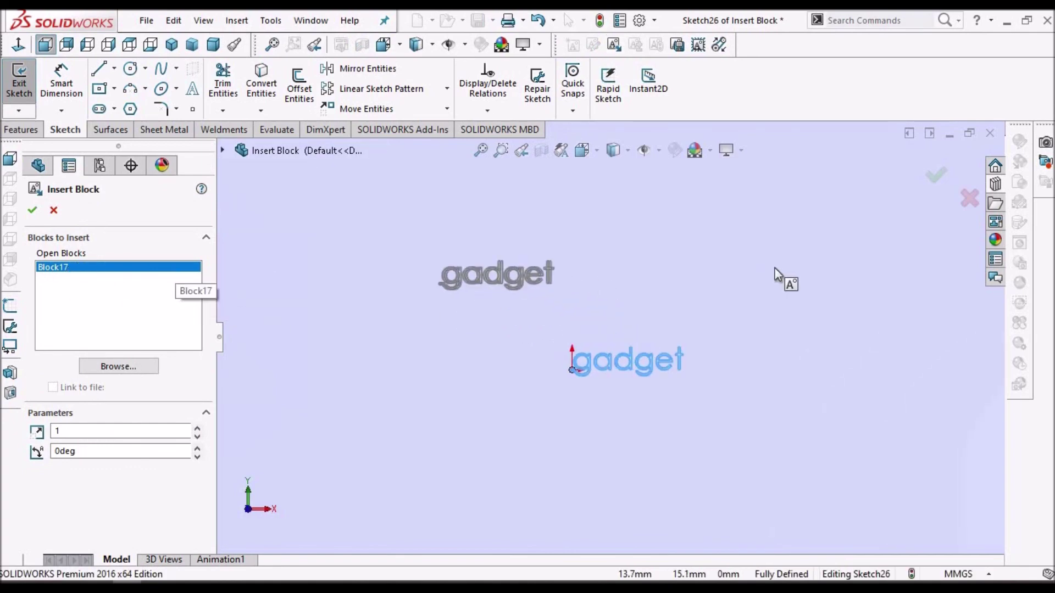
click(706, 288)
click(663, 371)
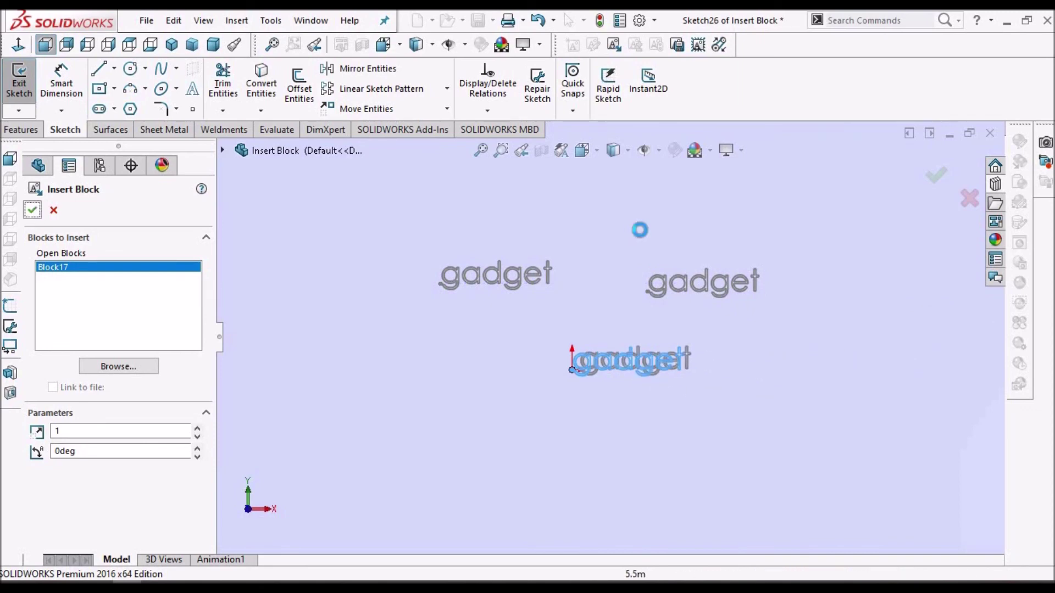
key(Escape)
scroll(641, 230, up, 3)
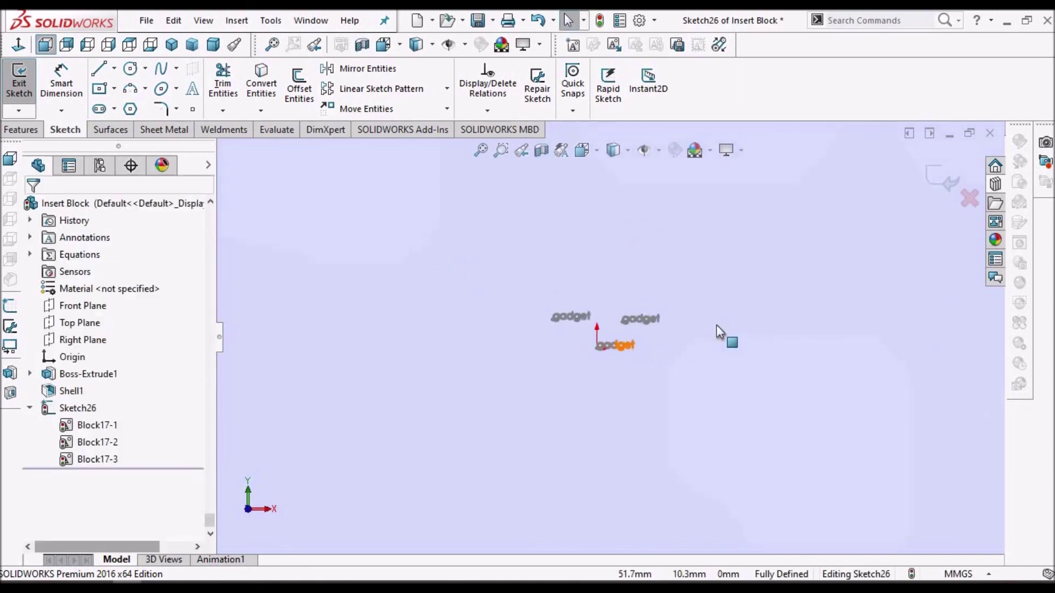
scroll(685, 325, down, 2)
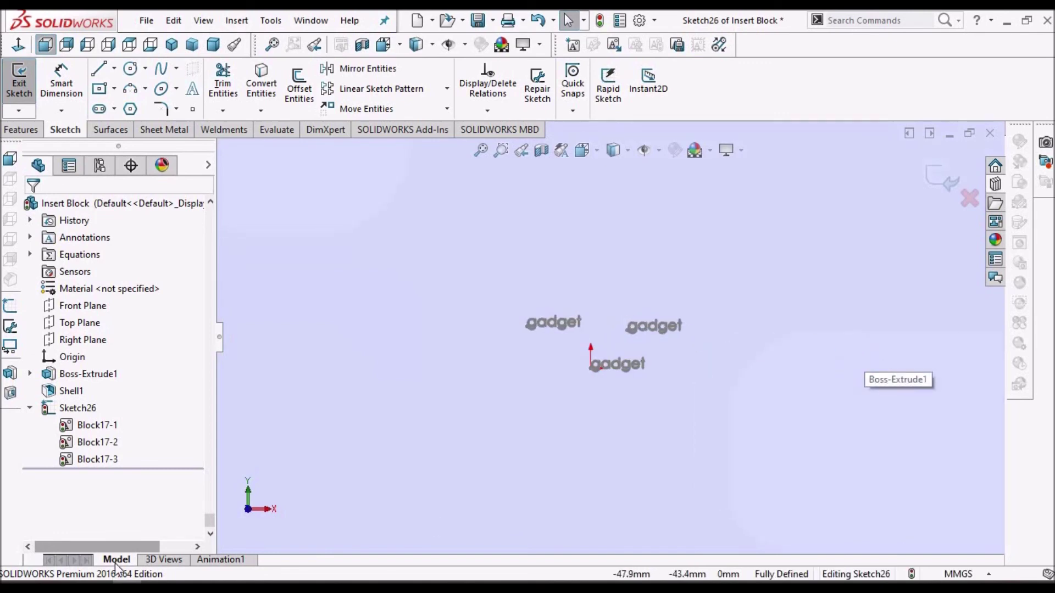
key(z)
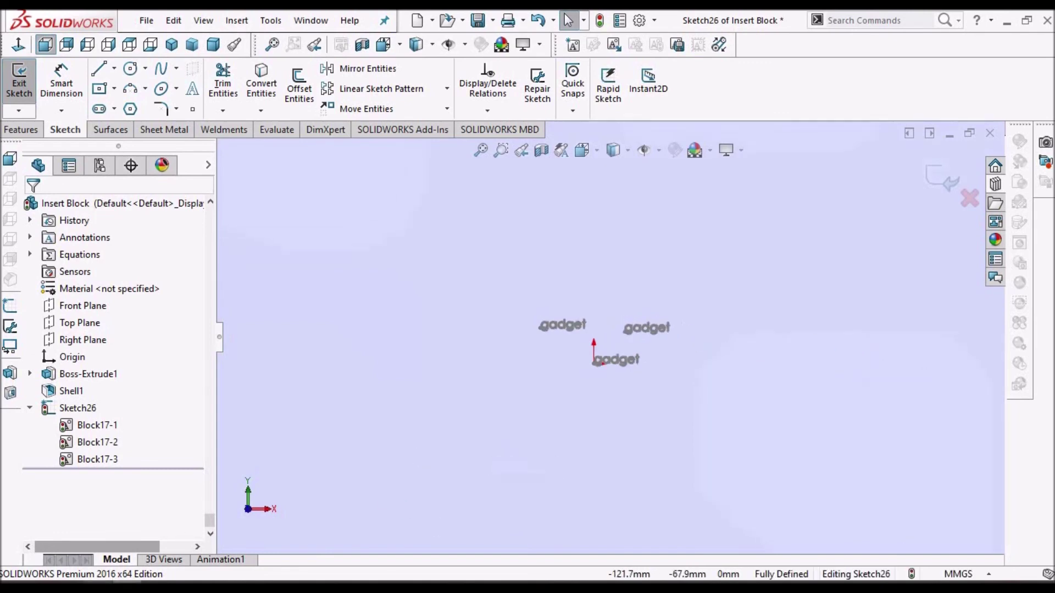